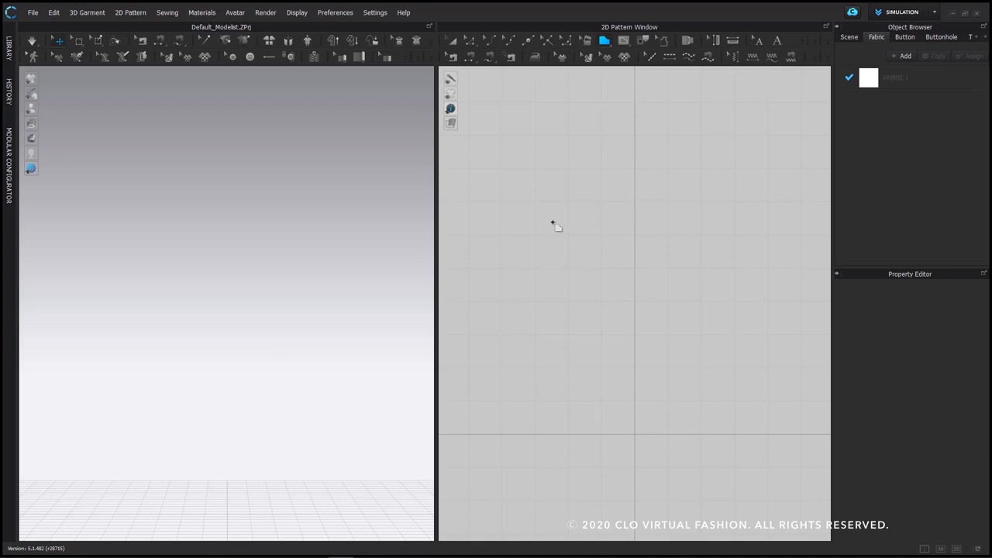
Load the FV2_Feifei avatar from the library into the empty scene and collapse the library
{"action": "left_click", "coordinate": [604, 43]}
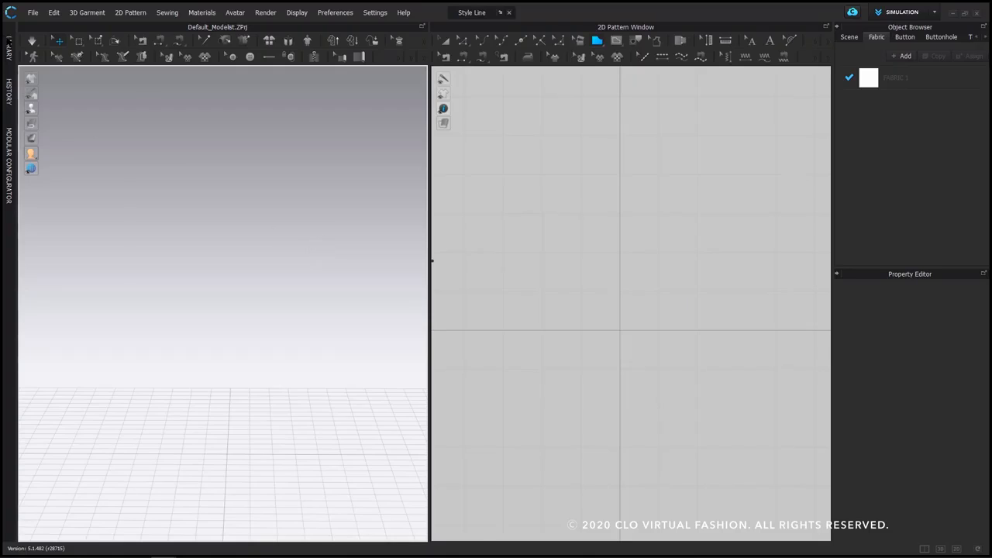
{"action": "left_click", "coordinate": [10, 47]}
{"action": "right_click", "coordinate": [48, 308]}
{"action": "left_click", "coordinate": [73, 314]}
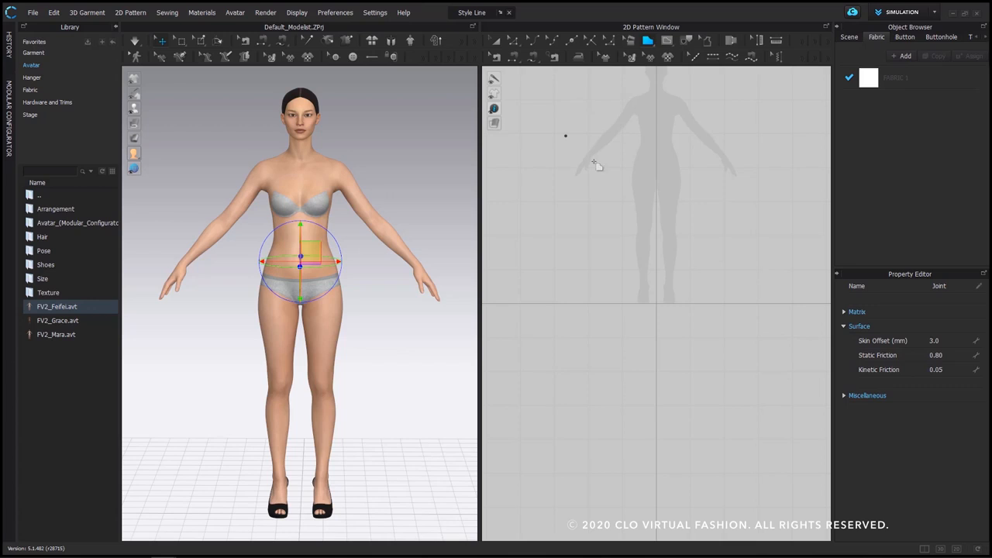
{"action": "left_click", "coordinate": [115, 27]}
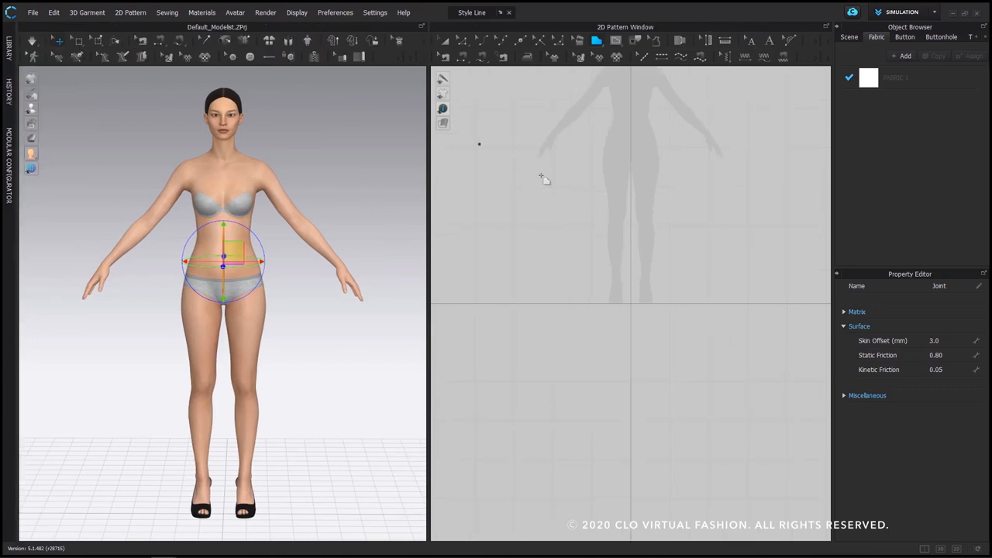
Draw a freehand square pattern with a perimeter of about 72 in beside the avatar silhouette's torso using the Rectangle tool
{"action": "left_click", "coordinate": [527, 222]}
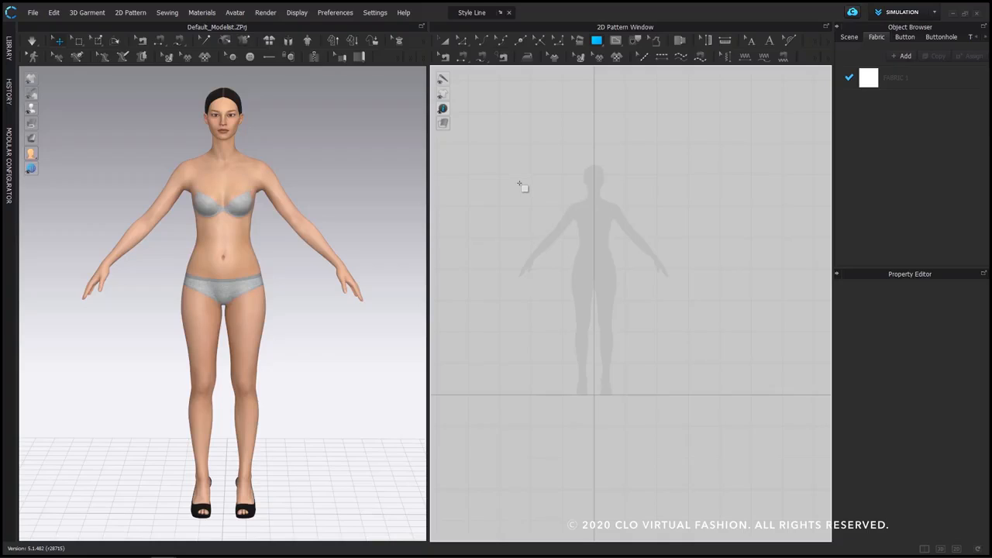
{"action": "left_click_drag", "start_coordinate": [520, 195], "coordinate": [577, 249]}
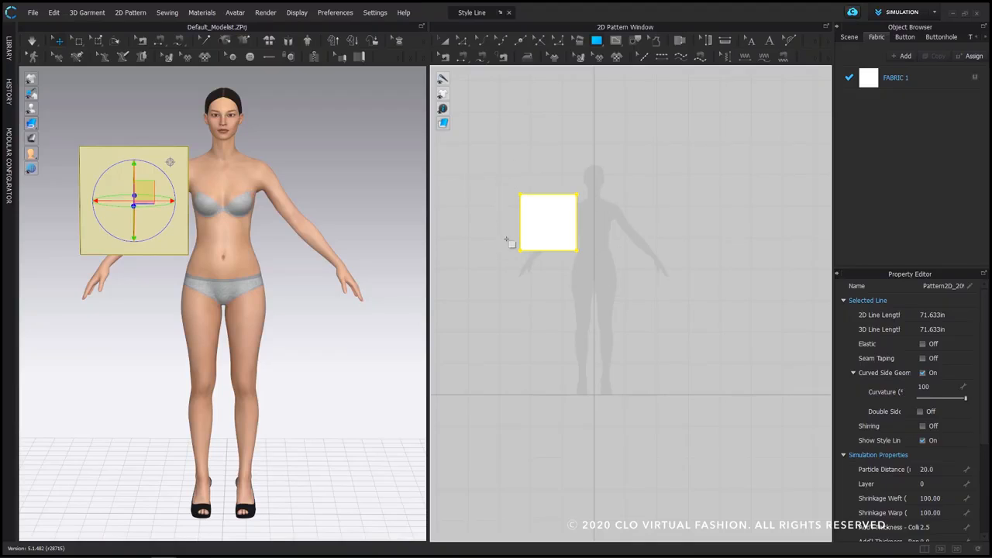
Start a second rectangle to the right of the square, 10 in wide and 23 in high
{"action": "left_click", "coordinate": [619, 221]}
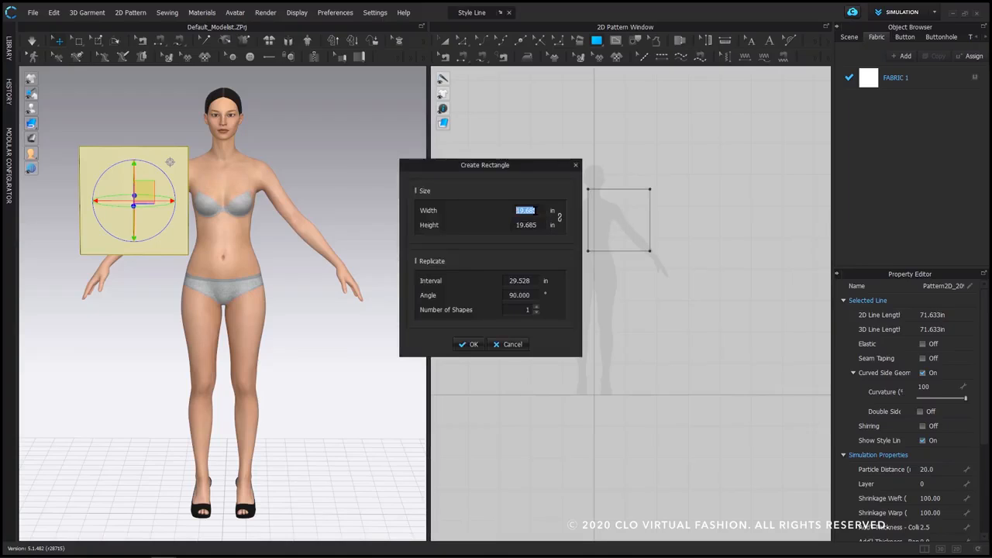
{"action": "type", "text": "010"}
{"action": "key", "text": "Tab"}
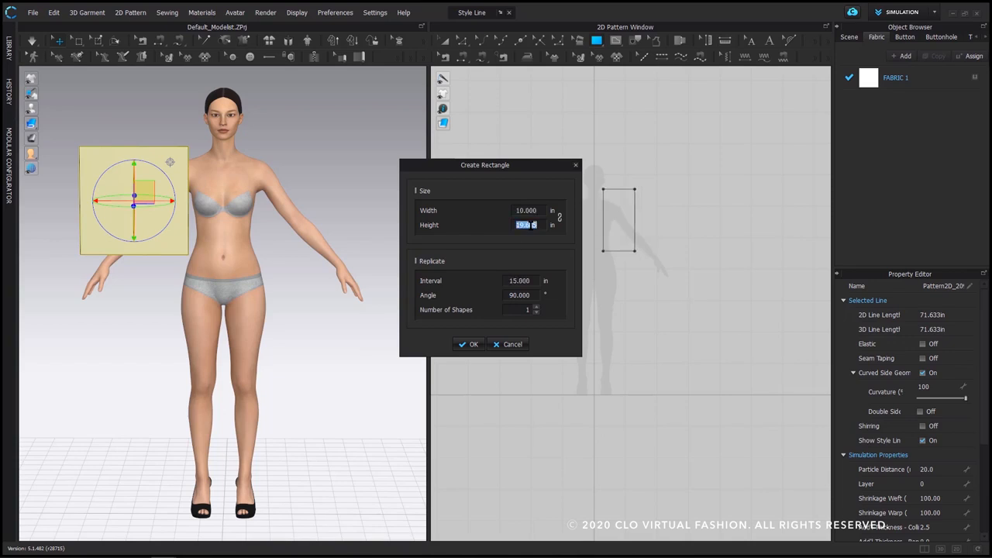
{"action": "type", "text": "23"}
{"action": "left_click_drag", "start_coordinate": [517, 165], "coordinate": [398, 173]}
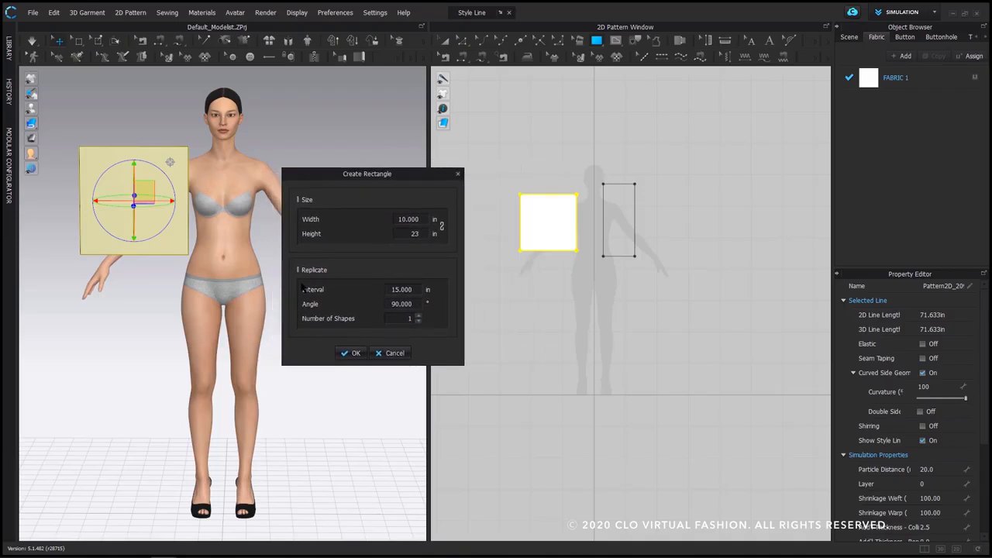
Set the rectangle's replication to three shapes with a 20 in interval and a 20° angle
{"action": "left_click", "coordinate": [419, 315]}
{"action": "left_click", "coordinate": [419, 315]}
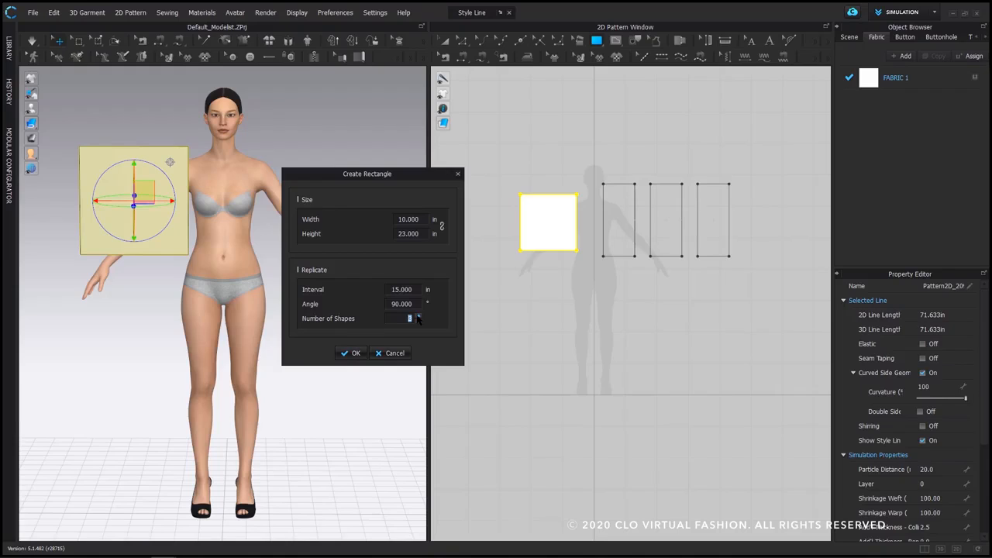
{"action": "left_click", "coordinate": [391, 290]}
{"action": "type", "text": "3"}
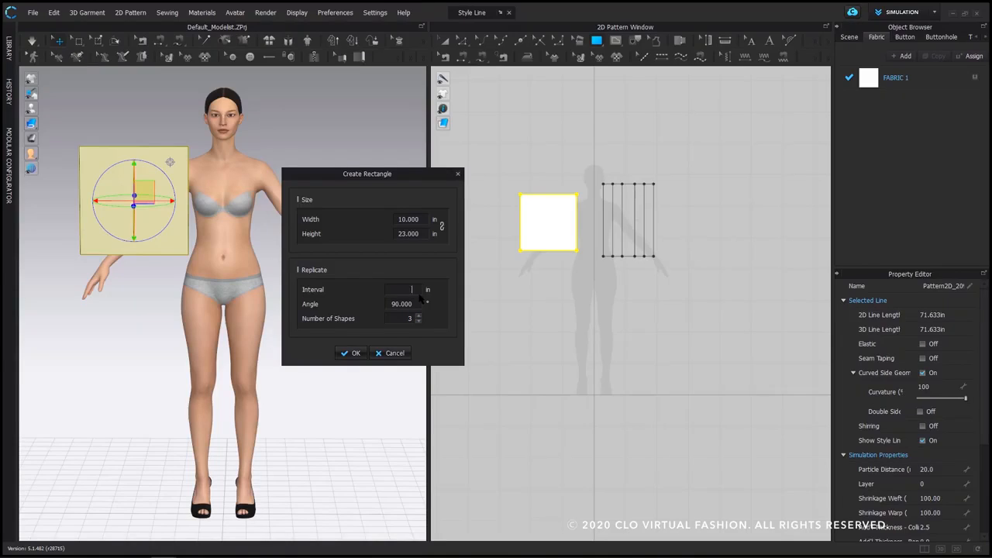
{"action": "type", "text": "20"}
{"action": "left_click", "coordinate": [401, 303]}
{"action": "key", "text": "BackSpace"}
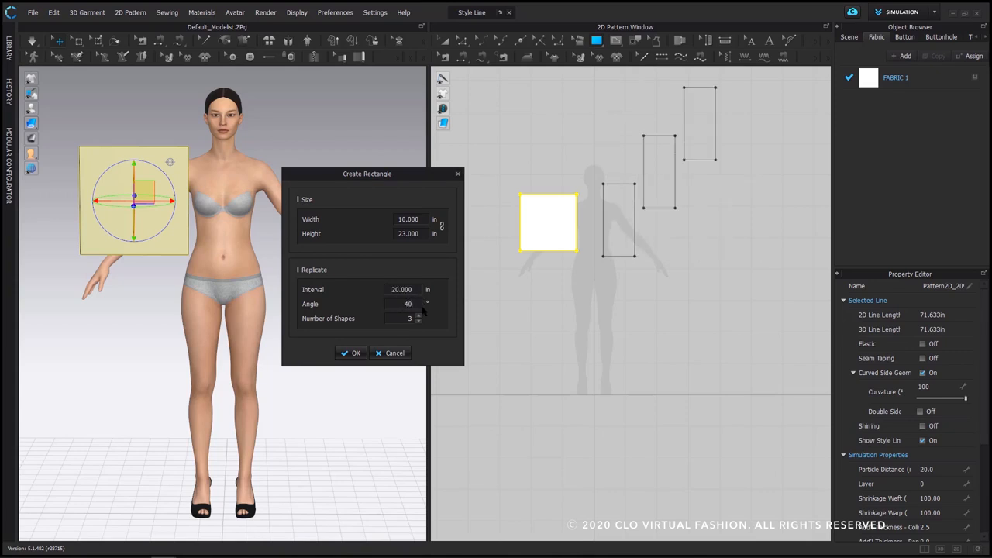
{"action": "type", "text": "20"}
Reduce the number of rectangle shapes to 1 and create the pattern
{"action": "left_click", "coordinate": [410, 317]}
{"action": "type", "text": "1"}
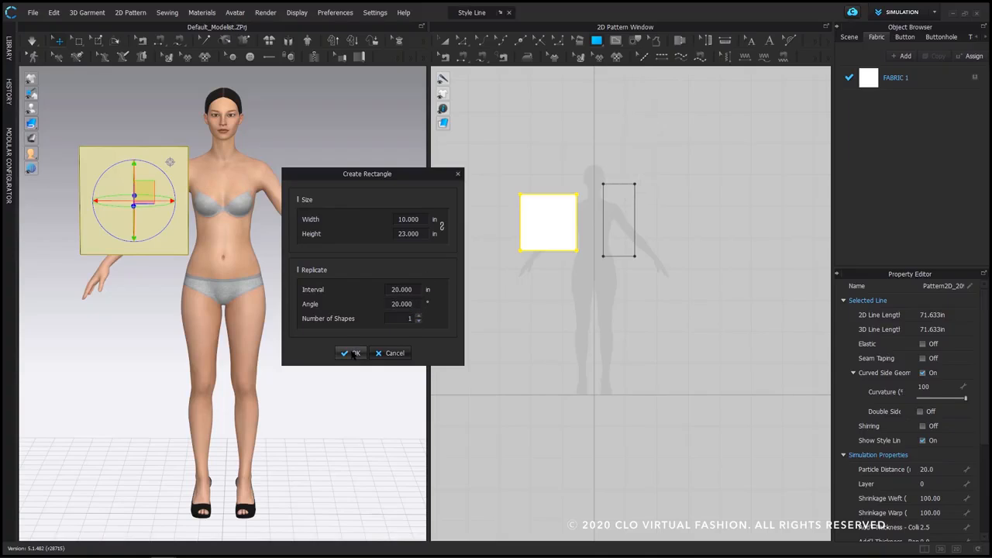
{"action": "left_click", "coordinate": [353, 354]}
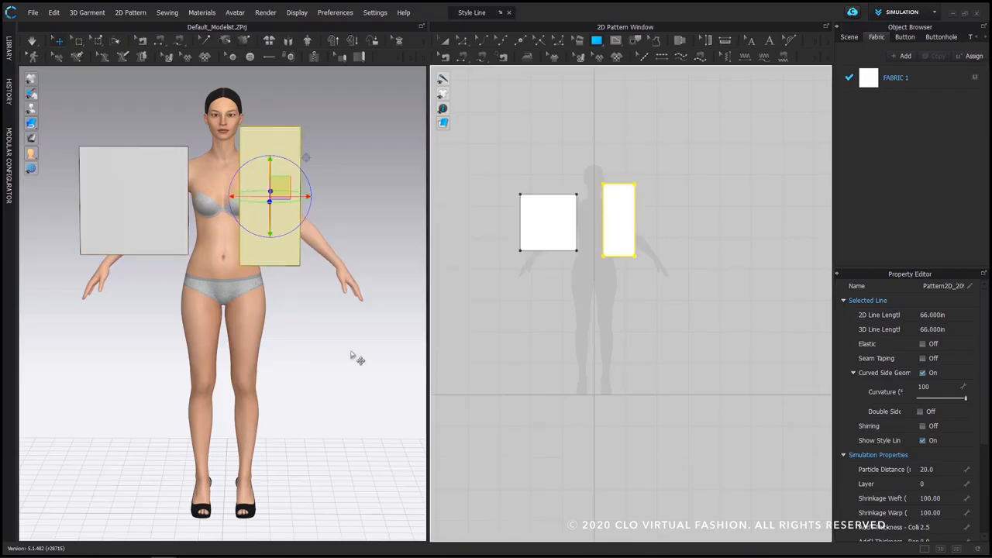
Draw a freehand circle with a circumference of about 72 in below the square using the Ellipse tool
{"action": "left_click", "coordinate": [596, 42]}
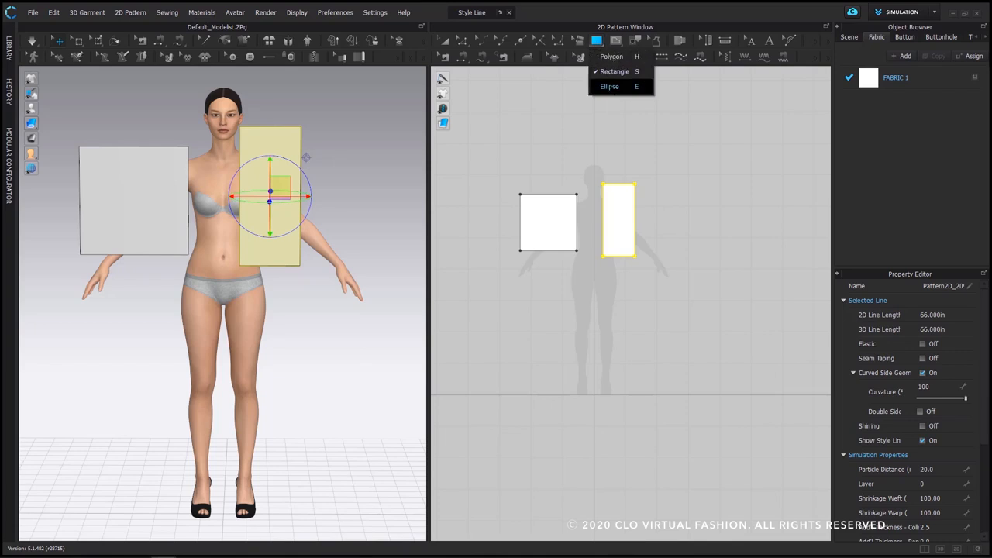
{"action": "left_click", "coordinate": [609, 86]}
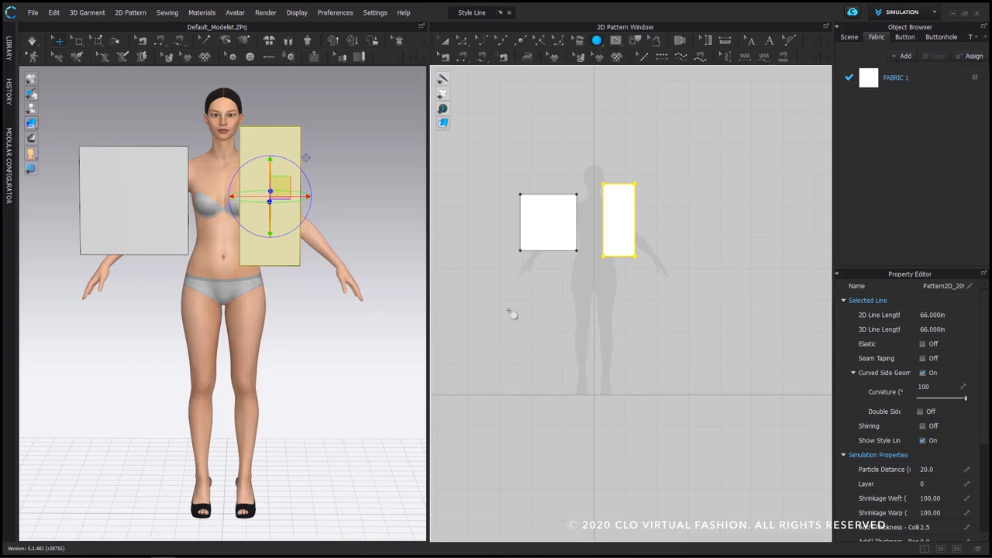
{"action": "left_click_drag", "start_coordinate": [499, 281], "coordinate": [561, 353]}
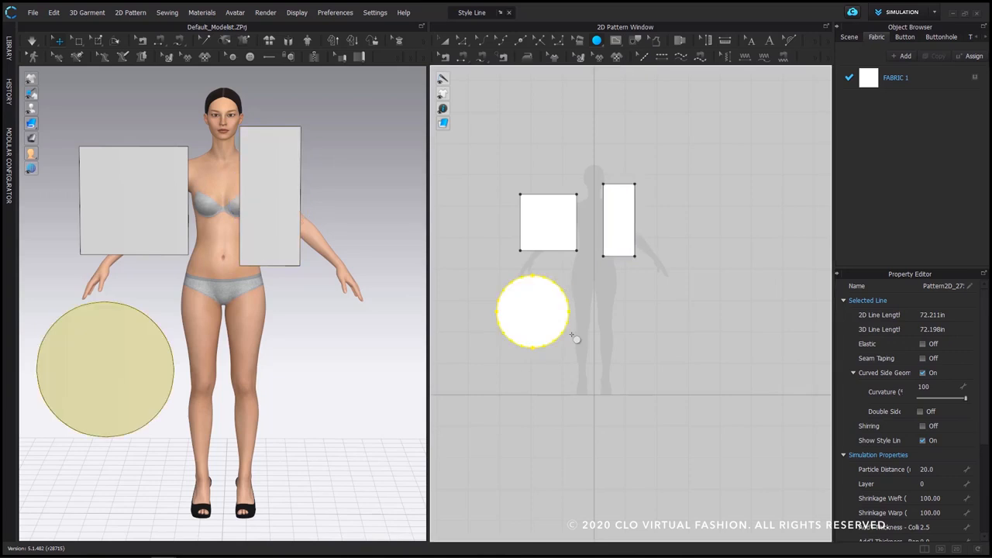
Start a second ellipse to the right of the circle, sized by diameter with width and height of 90 in
{"action": "left_click", "coordinate": [631, 307]}
{"action": "left_click_drag", "start_coordinate": [541, 152], "coordinate": [390, 175]}
{"action": "left_click", "coordinate": [267, 272]}
{"action": "left_click", "coordinate": [263, 242]}
{"action": "left_click", "coordinate": [264, 212]}
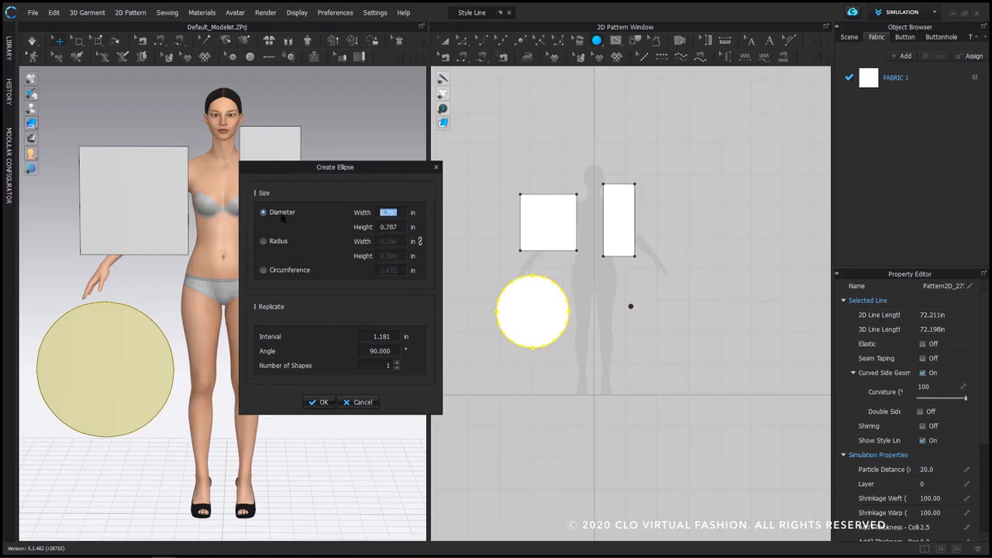
{"action": "type", "text": "90"}
{"action": "key", "text": "Tab"}
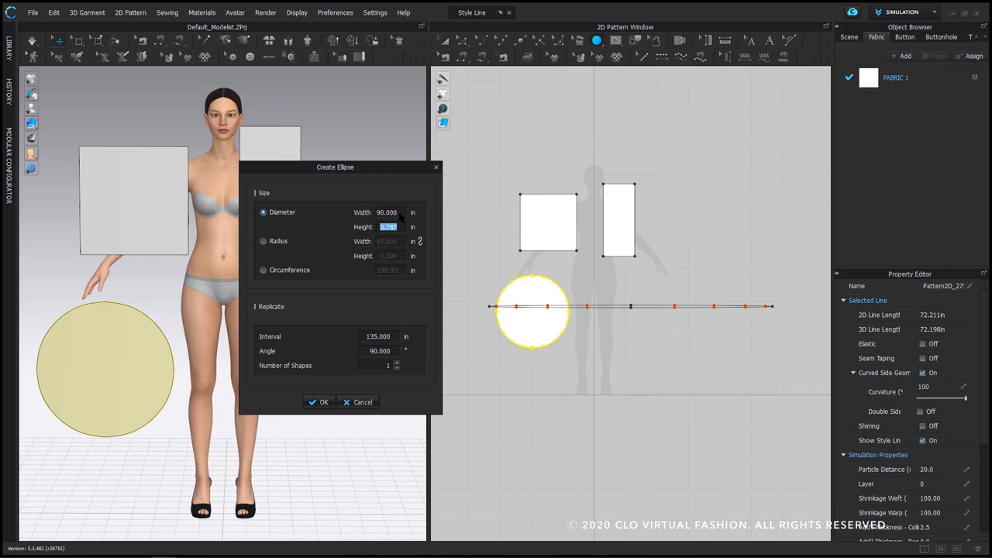
{"action": "type", "text": "90"}
Size the new ellipse by radius instead, with width and height of 60 in
{"action": "left_click", "coordinate": [263, 242]}
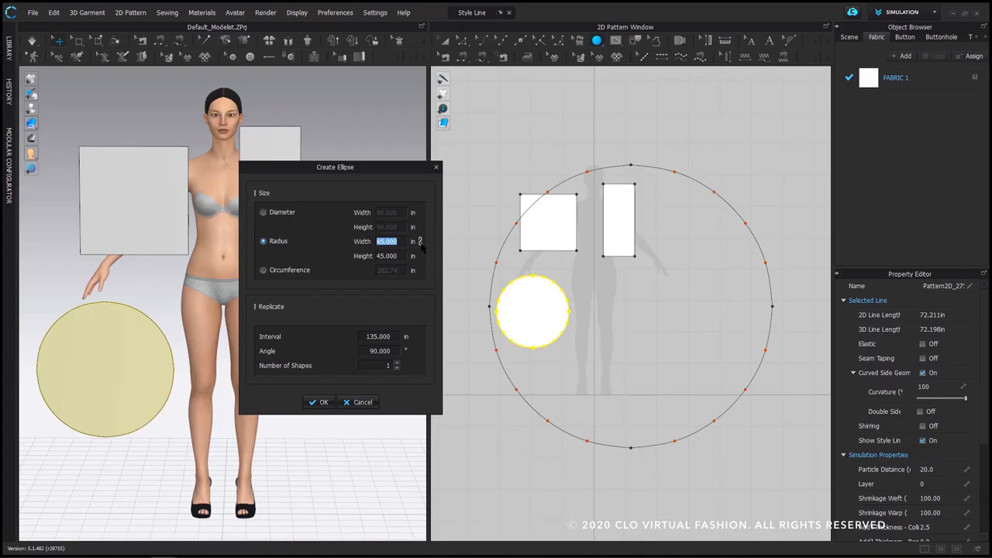
{"action": "type", "text": "60"}
{"action": "key", "text": "Tab"}
{"action": "type", "text": "60"}
Define the new ellipse by a circumference of 60 in and create the pattern
{"action": "left_click", "coordinate": [263, 270]}
{"action": "type", "text": "60"}
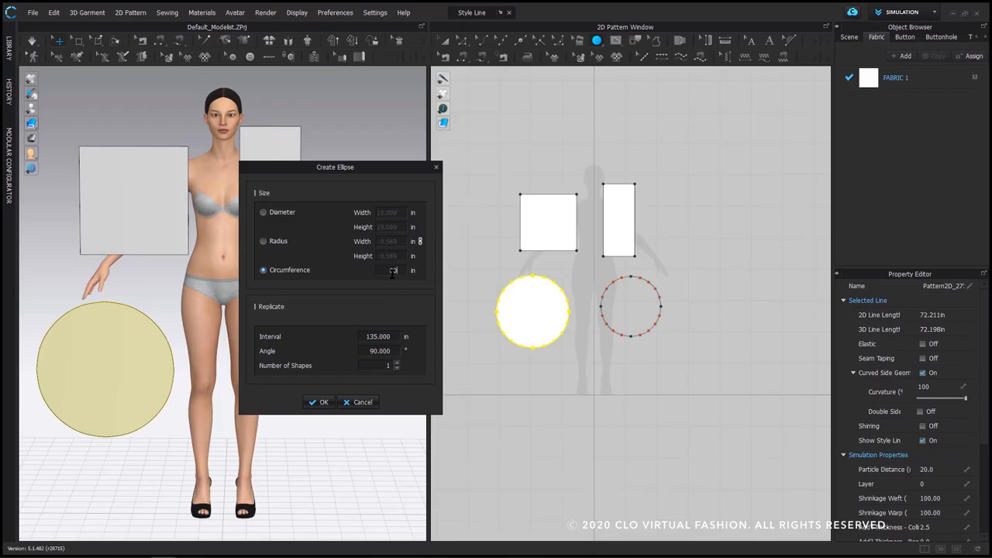
{"action": "left_click", "coordinate": [319, 402]}
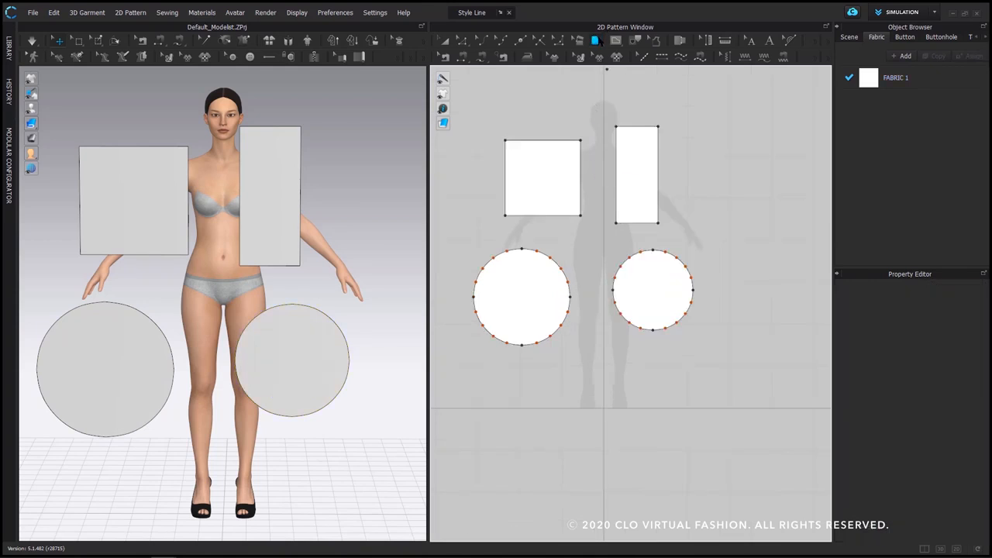
Select both rectangles and both circles in the 2D pattern area and delete them
{"action": "left_click", "coordinate": [445, 40]}
{"action": "left_click", "coordinate": [542, 172]}
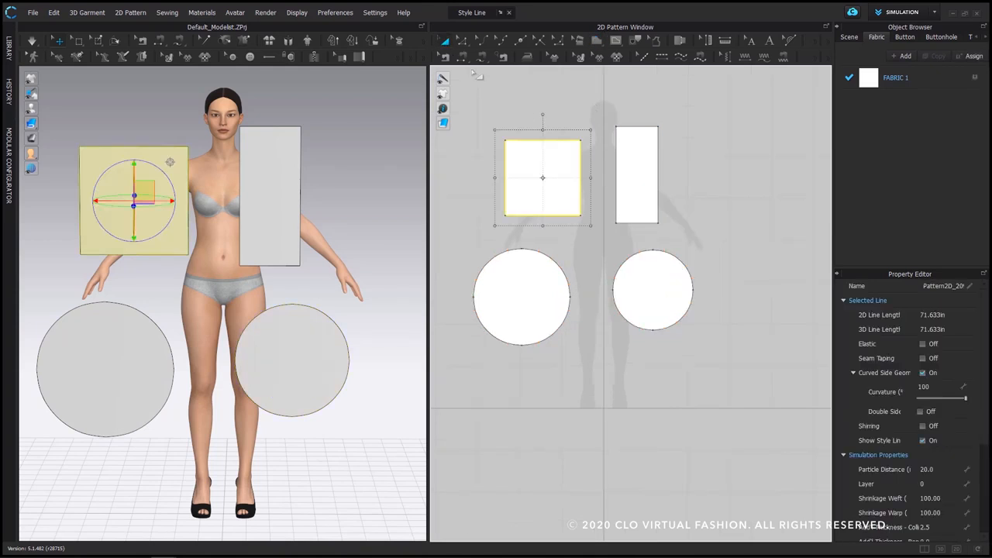
{"action": "left_click", "coordinate": [643, 167], "text": "shift"}
{"action": "left_click", "coordinate": [651, 274], "text": "shift"}
{"action": "left_click", "coordinate": [538, 287], "text": "shift"}
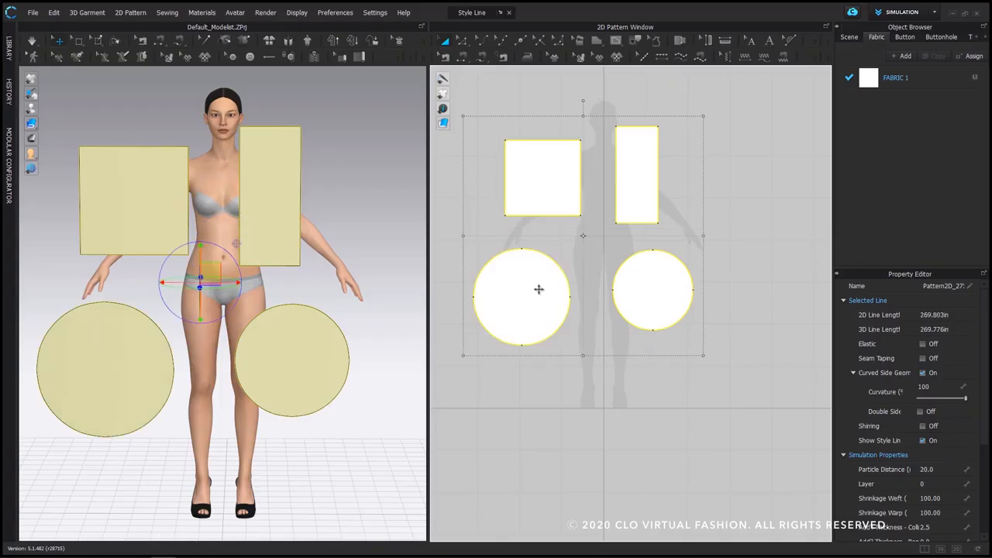
{"action": "key", "text": "Delete"}
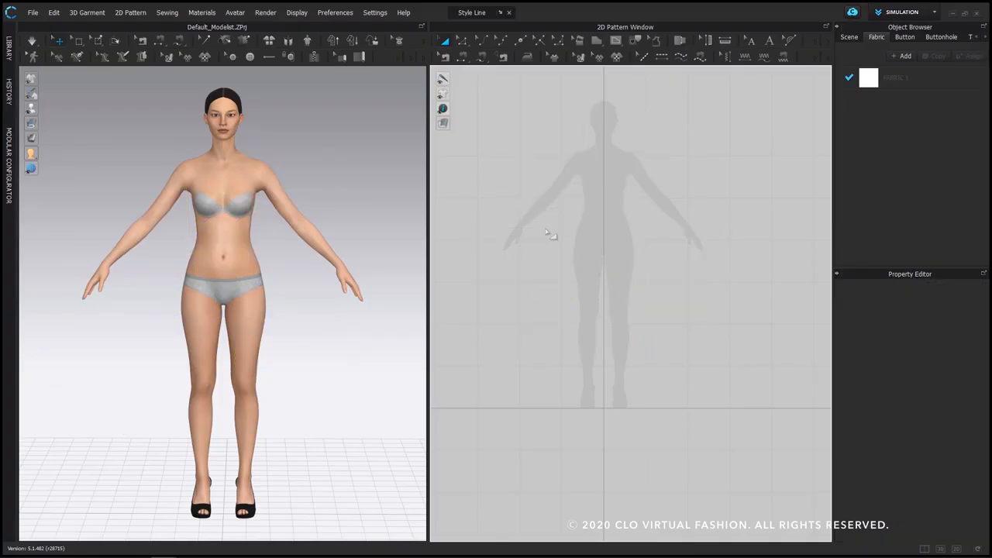
Start a half-bodice polygon over the silhouette with a neckline of about 6.5 in, a shoulder of about 5.1 in and two armhole curve points
{"action": "left_click", "coordinate": [602, 43]}
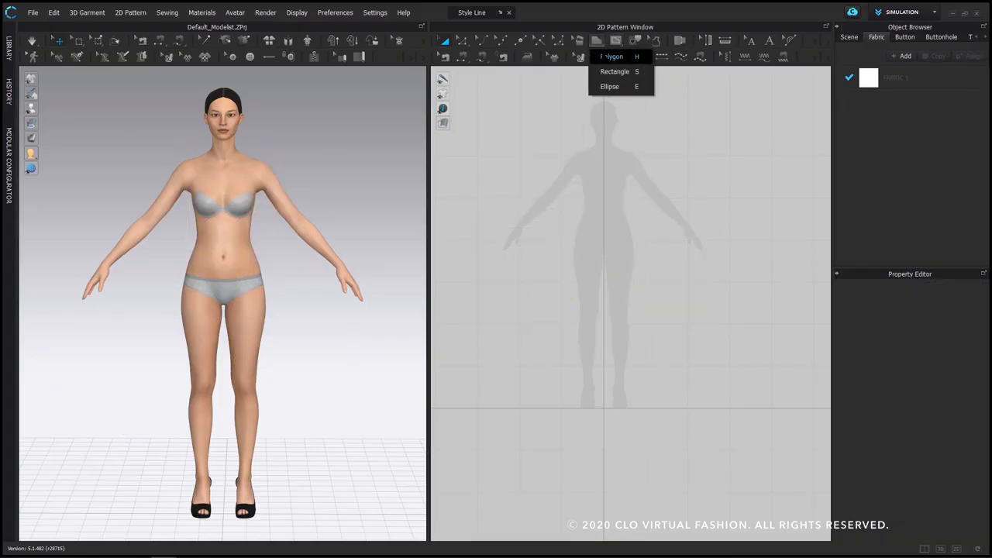
{"action": "left_click", "coordinate": [604, 56]}
{"action": "scroll", "coordinate": [620, 151], "scroll_direction": "up", "scroll_amount": 3}
{"action": "scroll", "coordinate": [625, 157], "scroll_direction": "down", "scroll_amount": 1}
{"action": "middle_click_drag", "start_coordinate": [624, 158], "coordinate": [602, 160]}
{"action": "left_click", "coordinate": [597, 44]}
{"action": "left_click", "coordinate": [604, 55]}
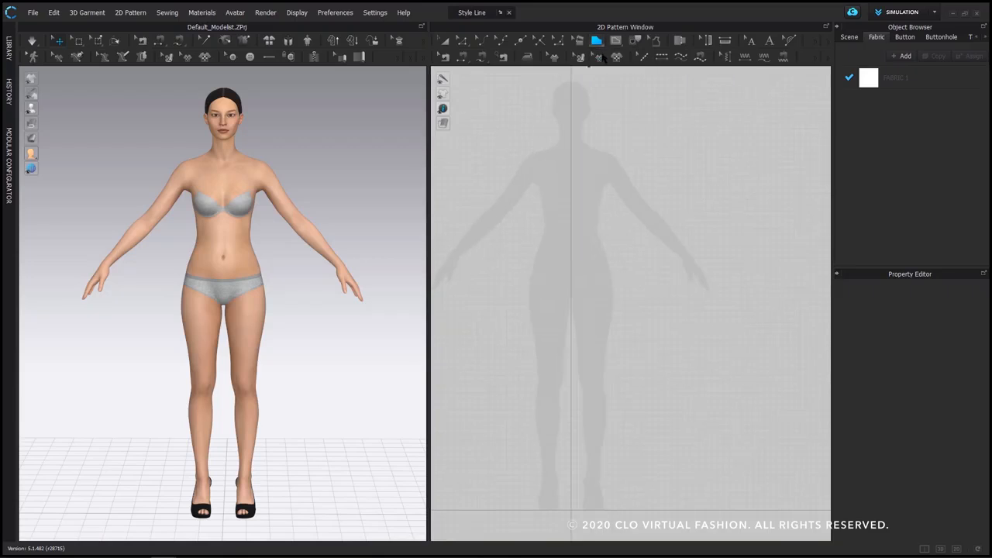
{"action": "left_click", "coordinate": [574, 175]}
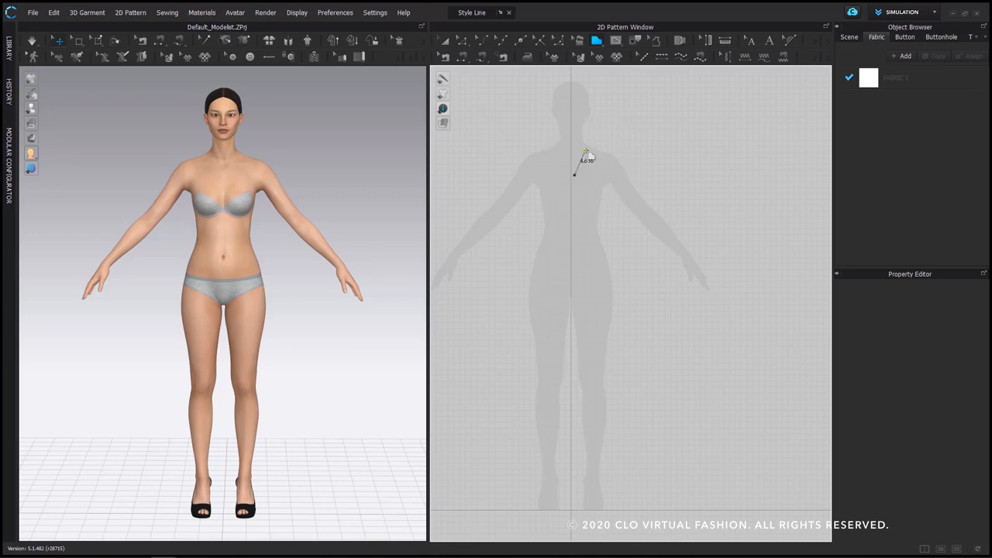
{"action": "scroll", "coordinate": [587, 154], "scroll_direction": "up", "scroll_amount": 2}
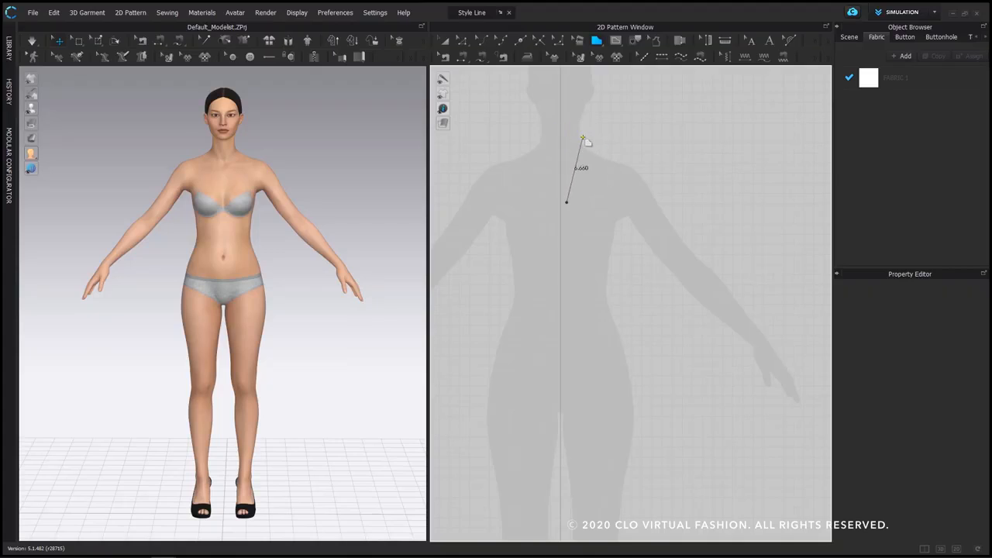
{"action": "left_click", "coordinate": [581, 139]}
{"action": "left_click", "coordinate": [629, 159]}
{"action": "left_click", "coordinate": [611, 196], "text": "ctrl"}
{"action": "left_click", "coordinate": [613, 231], "text": "ctrl"}
{"action": "left_click", "coordinate": [633, 234], "text": "ctrl"}
{"action": "left_click", "coordinate": [651, 276], "text": "ctrl"}
{"action": "left_click", "coordinate": [668, 353], "text": "ctrl"}
{"action": "left_click", "coordinate": [750, 385], "text": "ctrl"}
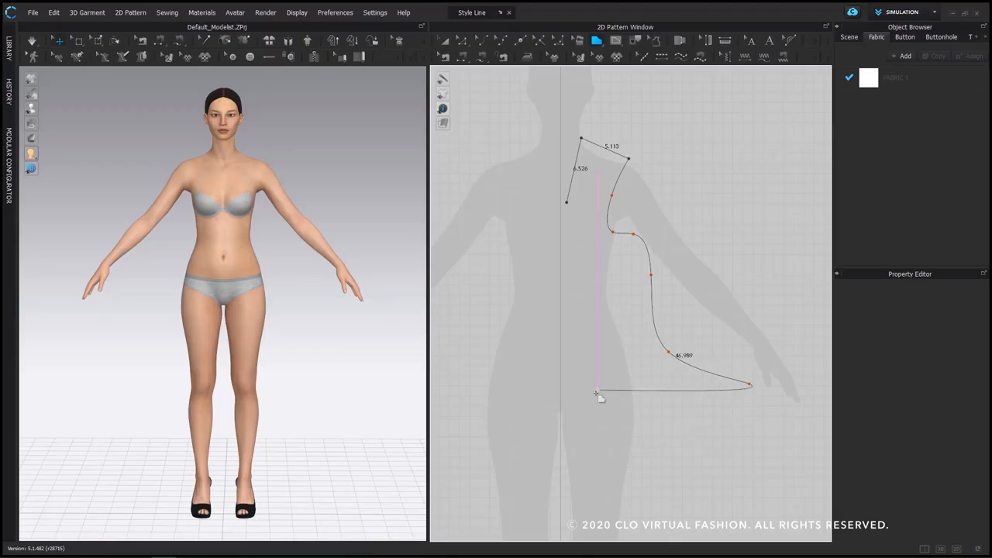
{"action": "key", "text": "BackSpace"}
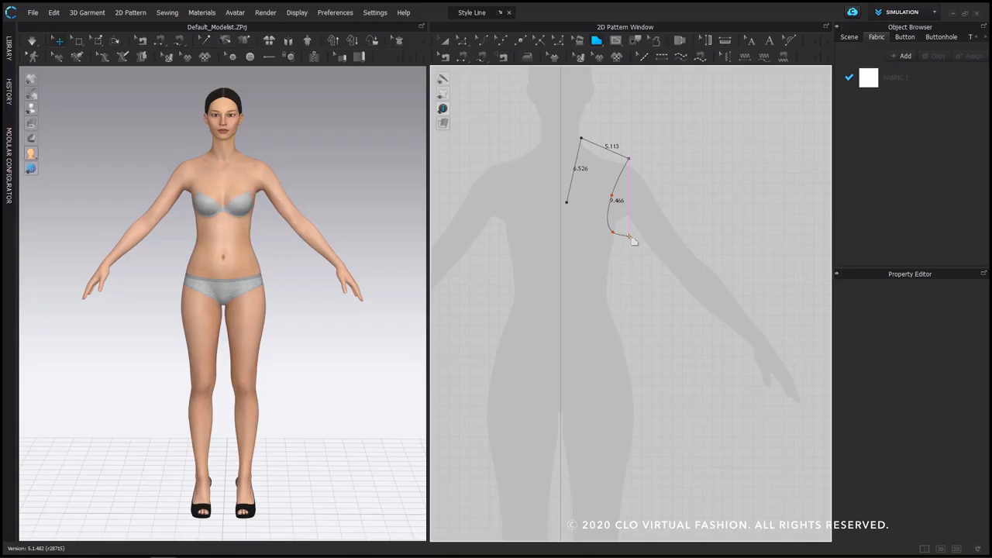
Complete the polygon with an armhole of about 9.5 in, a side seam of about 18 in and a curved hem of about 9.9 in
{"action": "left_click", "coordinate": [628, 236]}
{"action": "left_click", "coordinate": [667, 414]}
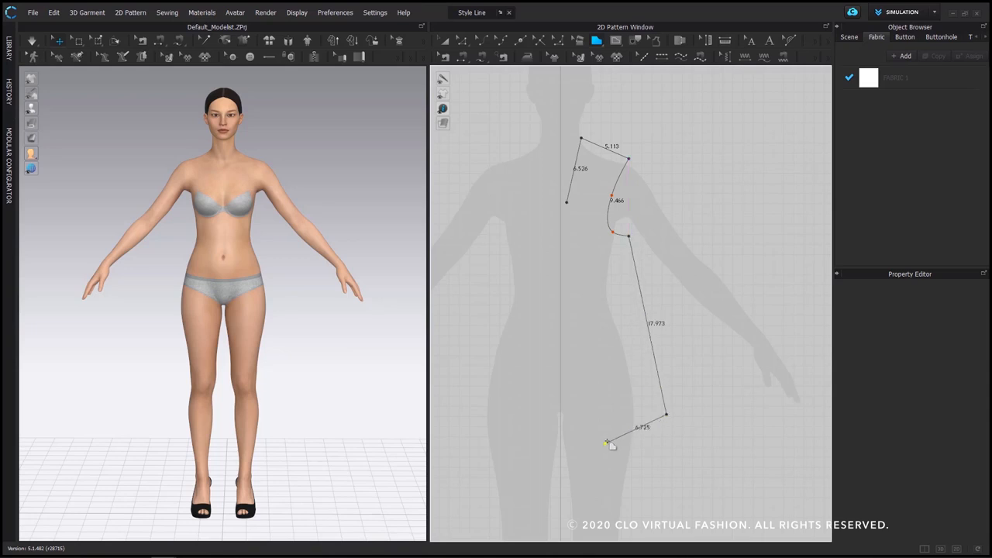
{"action": "left_click", "coordinate": [603, 425], "text": "ctrl"}
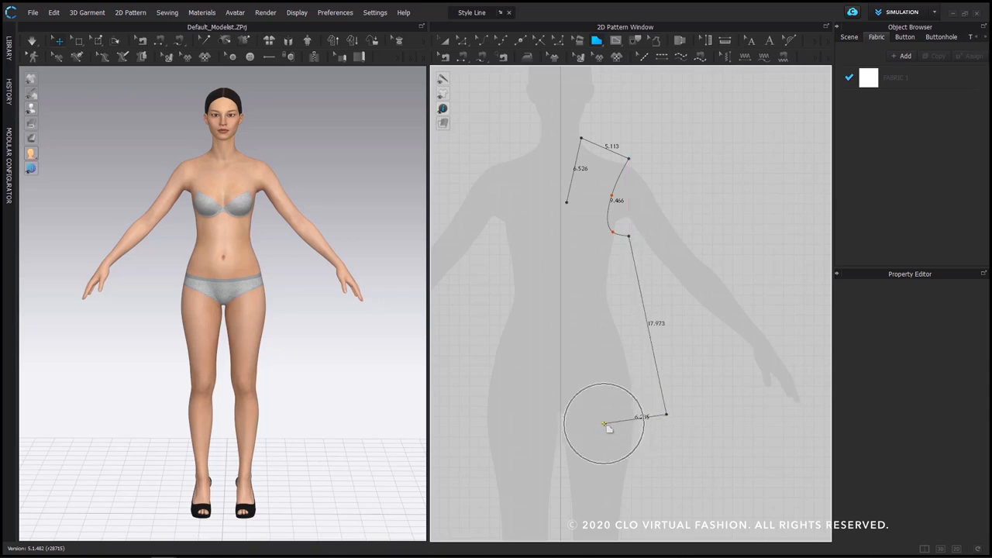
{"action": "left_click", "coordinate": [567, 423]}
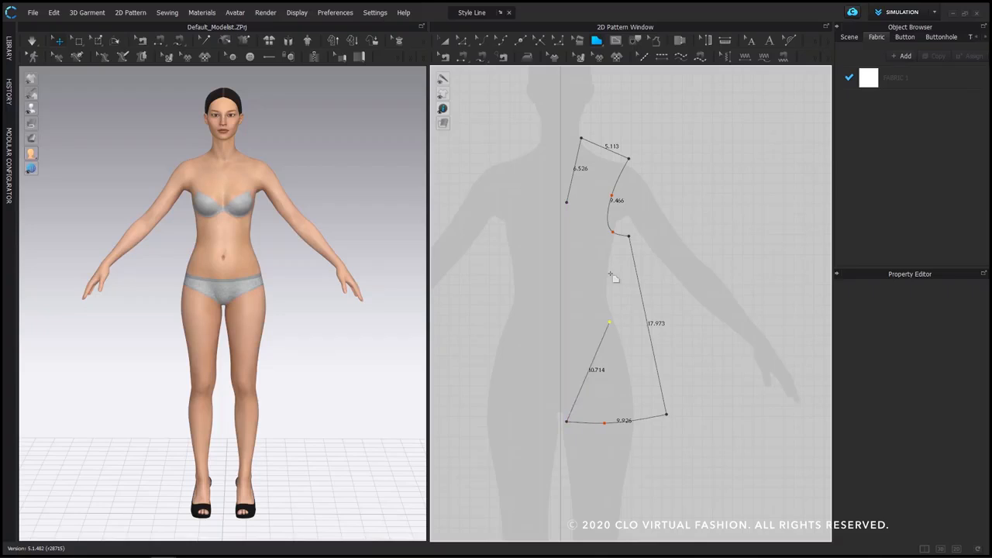
{"action": "left_click", "coordinate": [567, 204]}
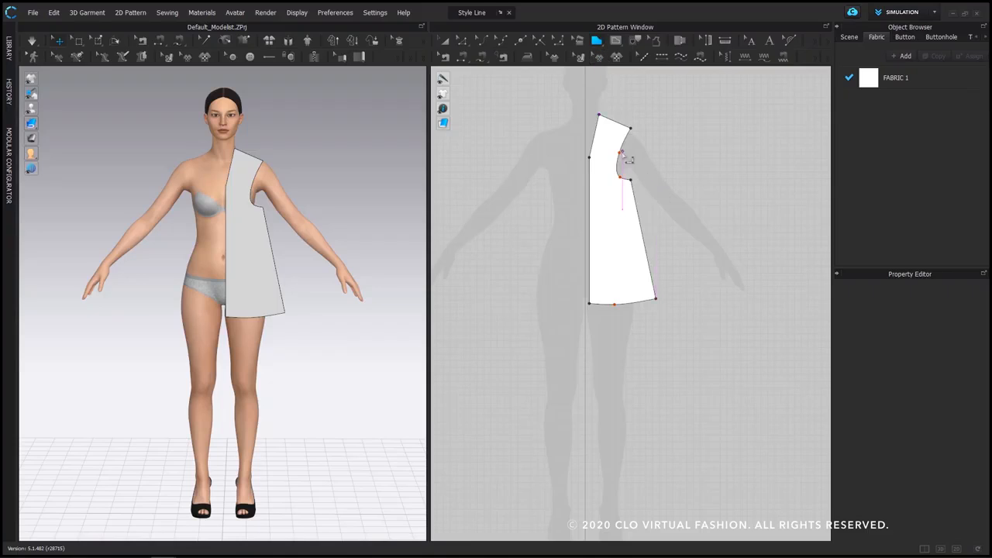
{"action": "scroll", "coordinate": [649, 204], "scroll_direction": "up", "scroll_amount": 3}
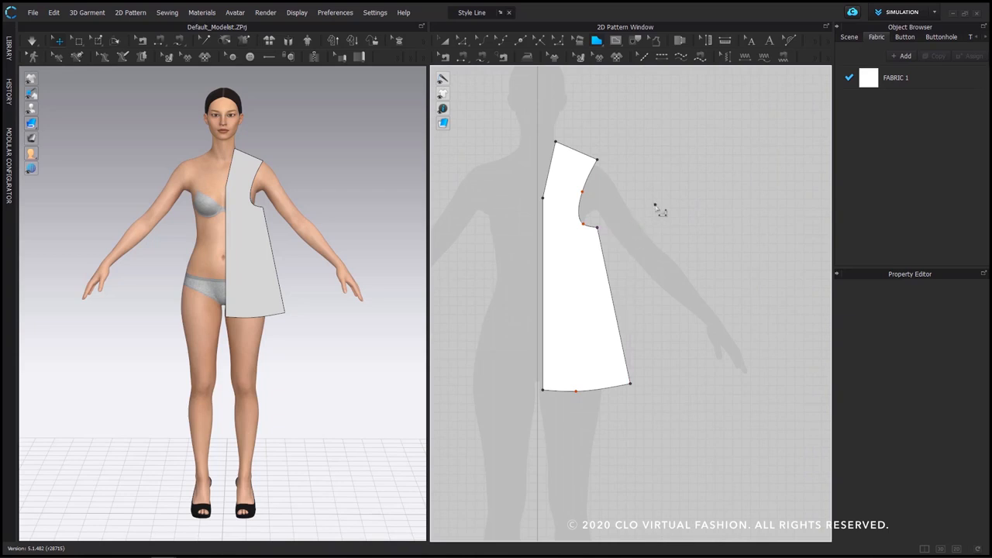
Move the half-bodice clear of the silhouette in the 2D area and reset the 3D arrangement of all patterns to match
{"action": "scroll", "coordinate": [600, 224], "scroll_direction": "down", "scroll_amount": 3}
{"action": "key", "text": "a"}
{"action": "left_click", "coordinate": [620, 220]}
{"action": "left_click_drag", "start_coordinate": [620, 220], "coordinate": [765, 221]}
{"action": "scroll", "coordinate": [635, 203], "scroll_direction": "up", "scroll_amount": 2}
{"action": "middle_click_drag", "start_coordinate": [632, 199], "coordinate": [626, 210]}
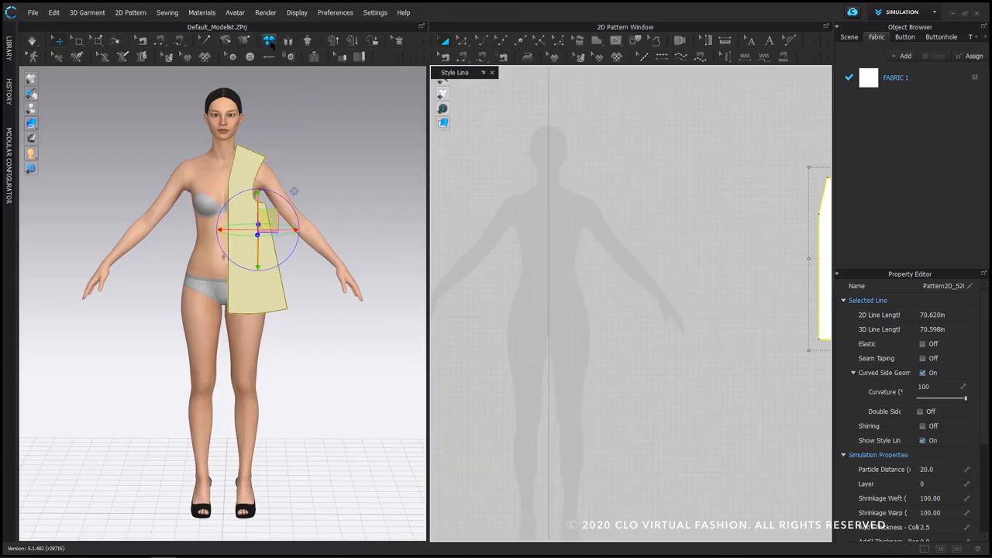
{"action": "left_click", "coordinate": [269, 42]}
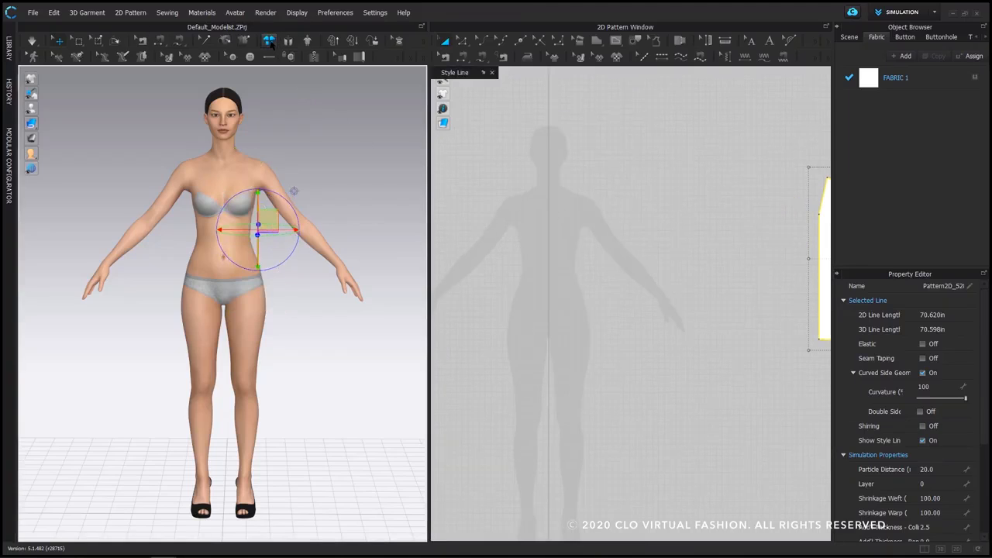
{"action": "scroll", "coordinate": [359, 186], "scroll_direction": "down", "scroll_amount": 3}
{"action": "middle_click_drag", "start_coordinate": [360, 240], "coordinate": [337, 241]}
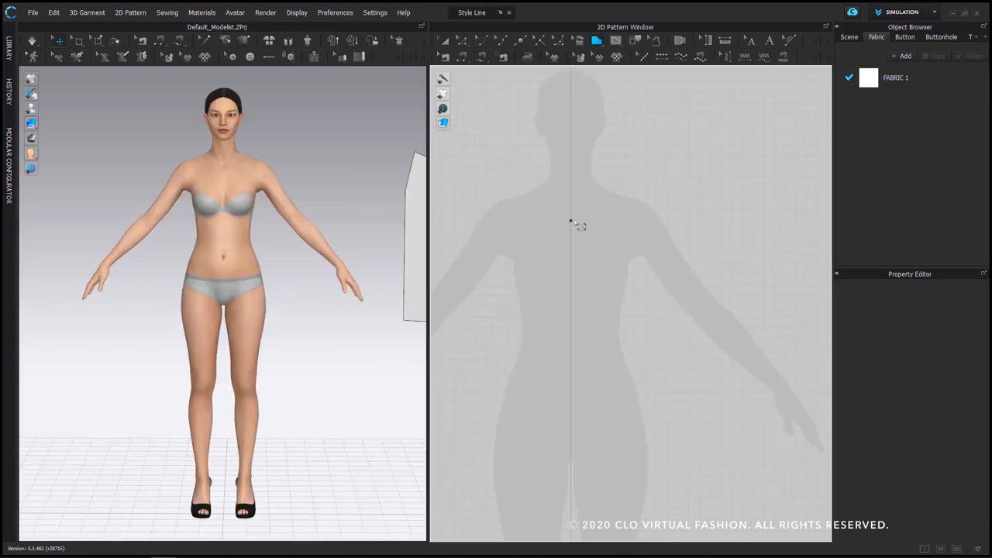
{"action": "scroll", "coordinate": [574, 223], "scroll_direction": "up", "scroll_amount": 2}
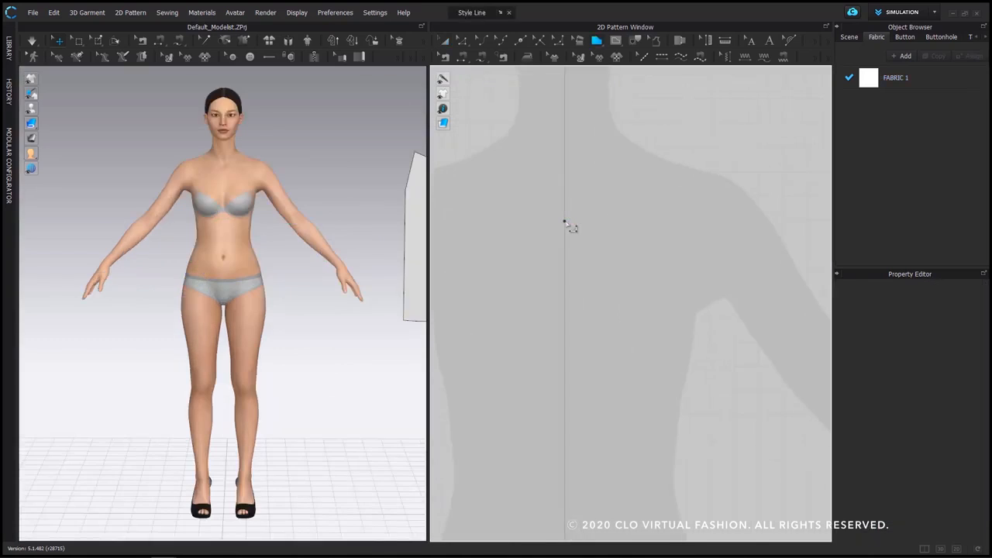
{"action": "left_click", "coordinate": [566, 221]}
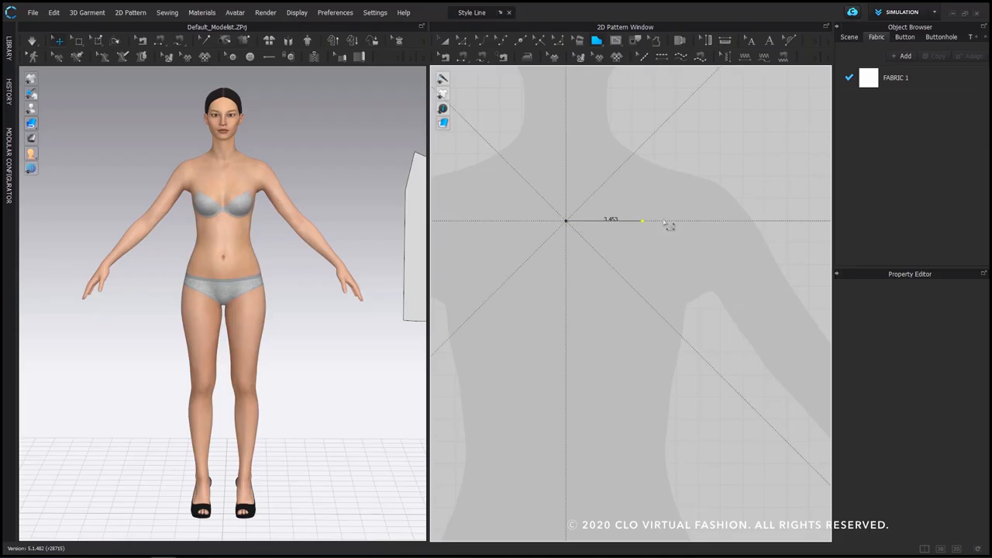
{"action": "right_click", "coordinate": [586, 224]}
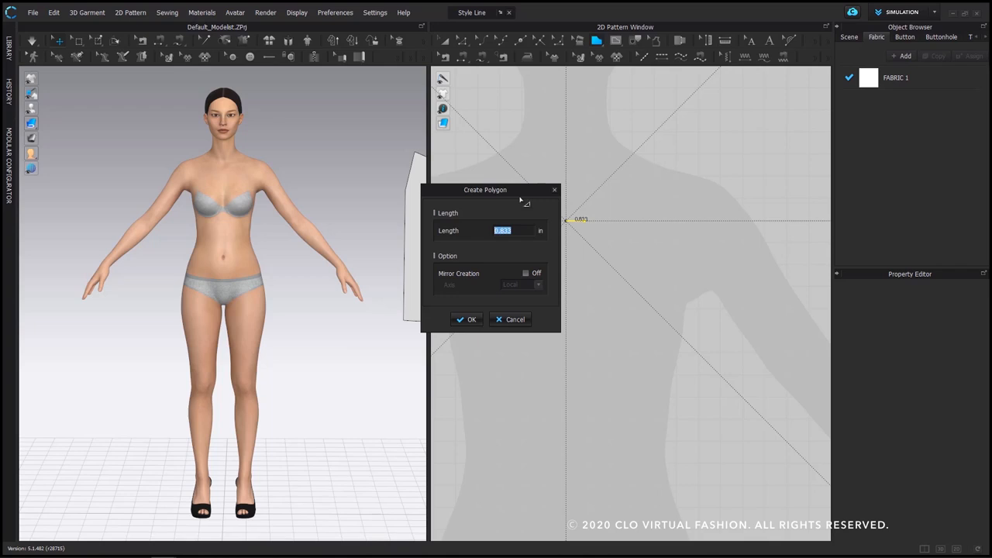
{"action": "type", "text": "1"}
{"action": "left_click", "coordinate": [470, 319]}
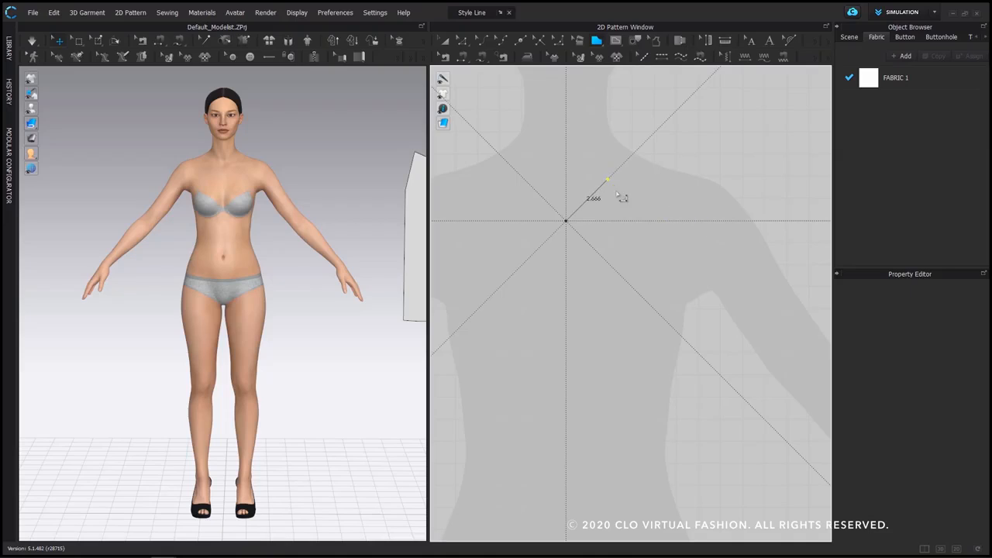
Start a polygon on the silhouette's centre line and enable Mirror Creation about the X-Axis for its first horizontal segment
{"action": "left_click", "coordinate": [565, 220]}
{"action": "right_click", "coordinate": [583, 222]}
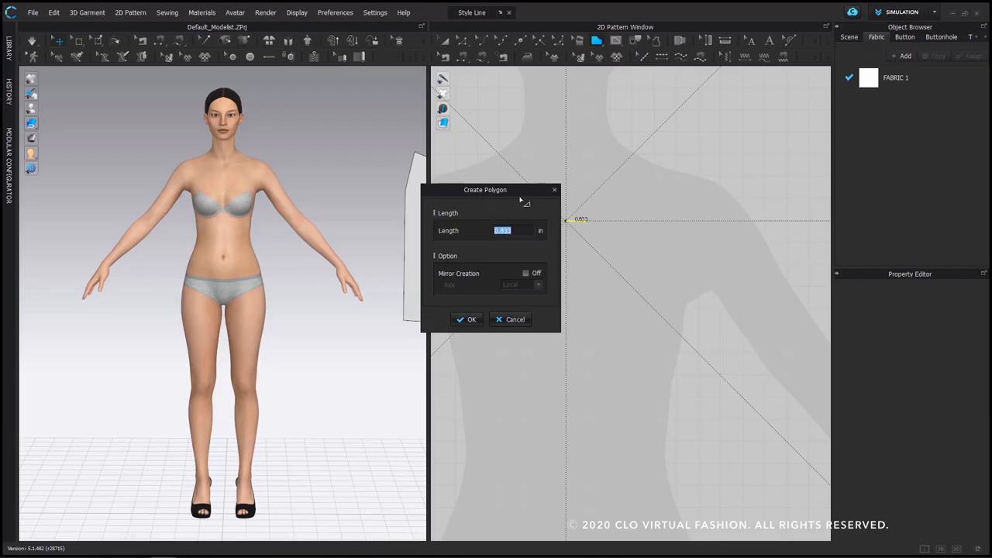
{"action": "type", "text": "1"}
{"action": "left_click", "coordinate": [527, 275]}
{"action": "left_click_drag", "start_coordinate": [492, 192], "coordinate": [349, 195]}
{"action": "left_click", "coordinate": [366, 287]}
{"action": "left_click", "coordinate": [387, 299]}
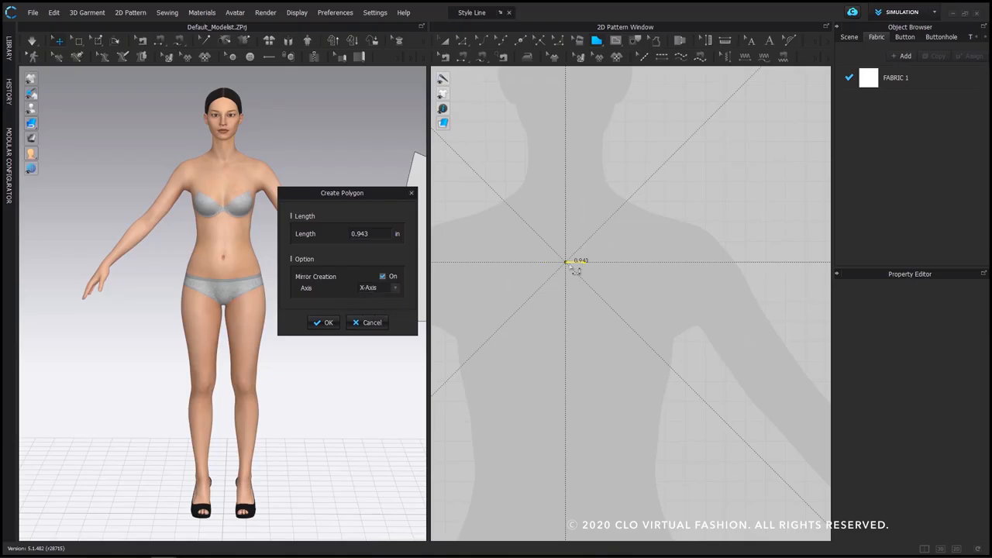
Change the mirror axis to Local and create the 0.943 in neckline segment on both sides of the centre line
{"action": "left_click", "coordinate": [369, 288]}
{"action": "left_click", "coordinate": [378, 282]}
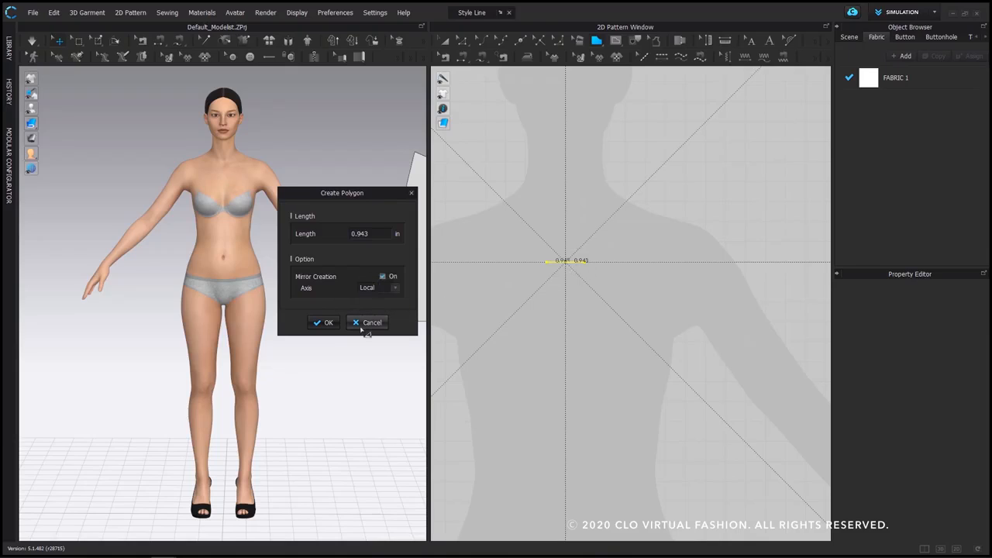
{"action": "left_click", "coordinate": [328, 323]}
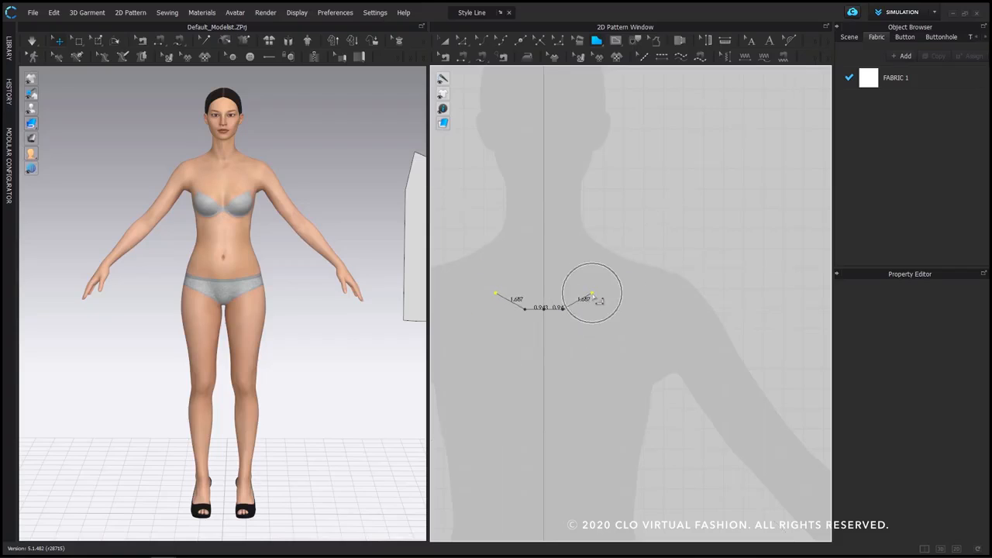
Draw the mirrored neckline curve about 4.3 in long up to the neck and add a shoulder line of 3 in
{"action": "left_click", "coordinate": [599, 294], "text": "ctrl"}
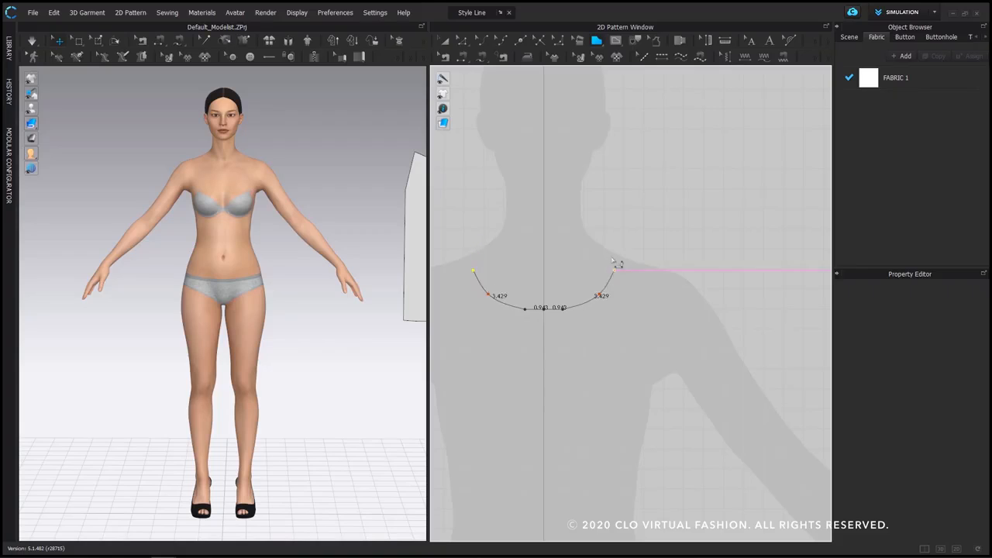
{"action": "left_click", "coordinate": [611, 252]}
{"action": "left_click", "coordinate": [660, 267]}
{"action": "right_click", "coordinate": [665, 272]}
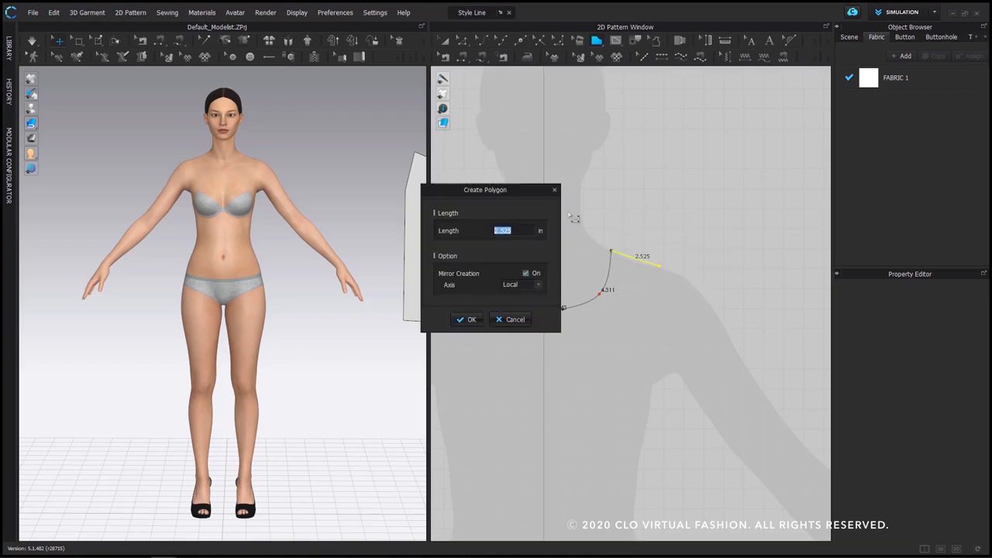
{"action": "type", "text": "4"}
{"action": "left_click", "coordinate": [467, 319]}
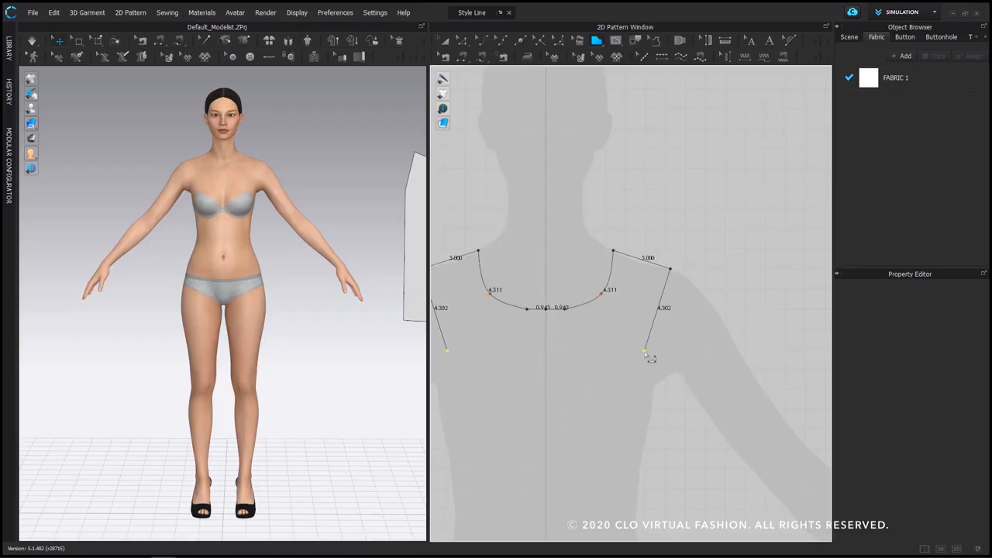
Draw a curved armhole about 8.7 in long from the shoulder and add a flared side seam of 30 in
{"action": "left_click", "coordinate": [639, 324], "text": "ctrl"}
{"action": "left_click", "coordinate": [642, 386], "text": "ctrl"}
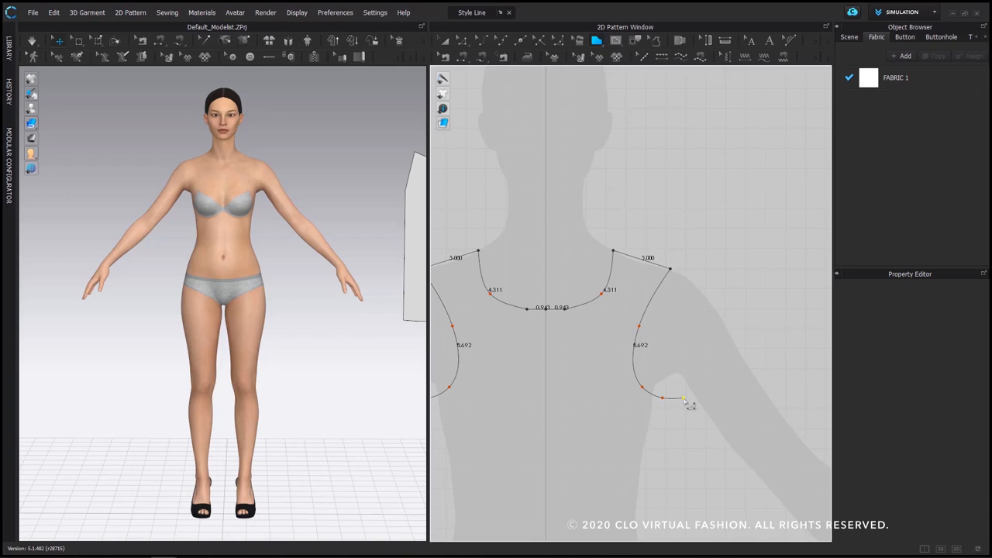
{"action": "scroll", "coordinate": [674, 405], "scroll_direction": "down", "scroll_amount": 5}
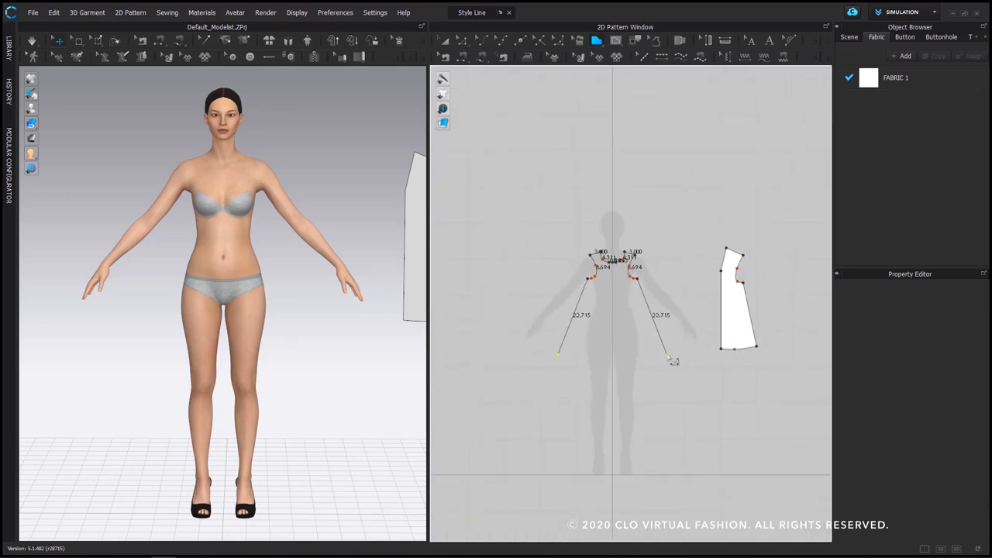
{"action": "key", "text": "shift"}
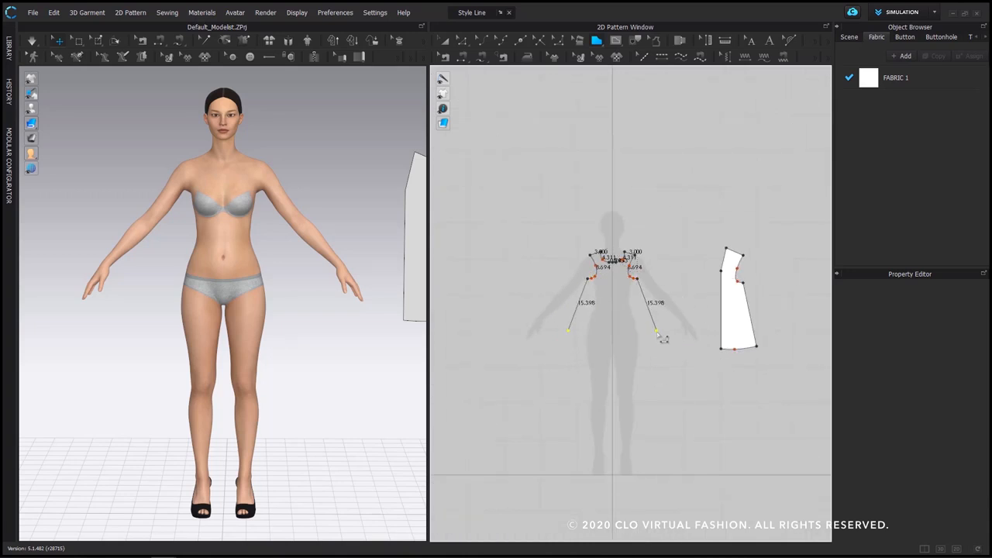
{"action": "right_click", "coordinate": [662, 331]}
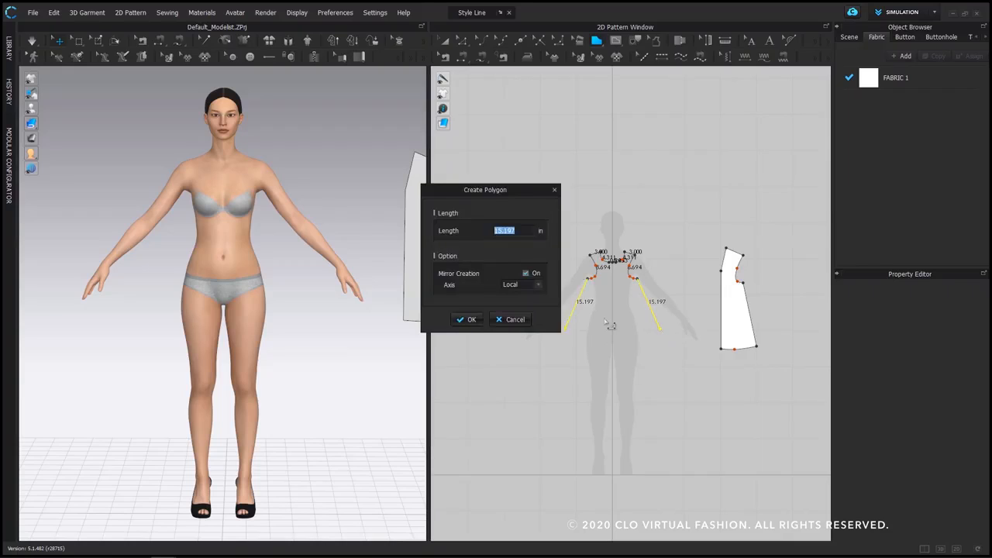
{"action": "type", "text": "30"}
{"action": "key", "text": "Return"}
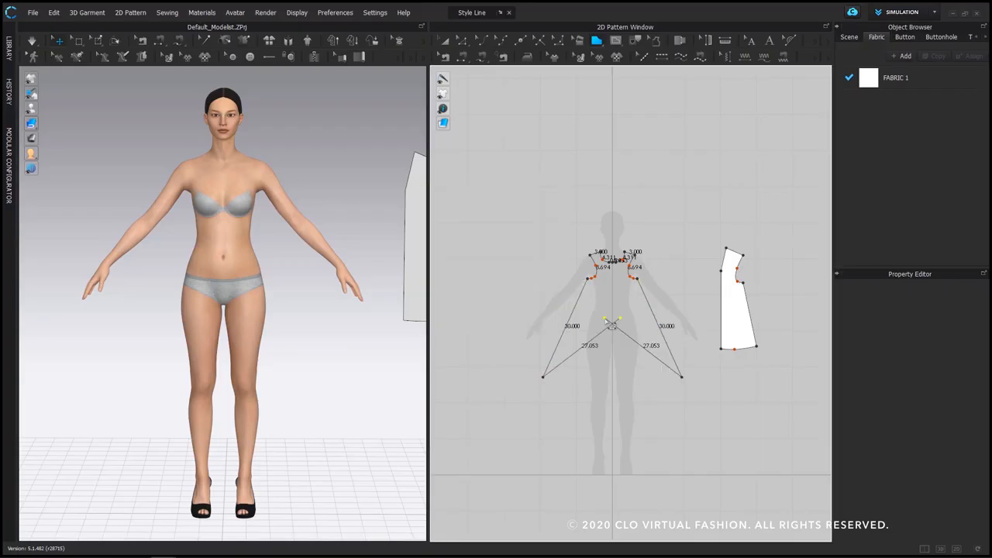
Complete the mirrored dress pattern with a hem of about 19.7 in per side meeting at the centre line
{"action": "scroll", "coordinate": [632, 384], "scroll_direction": "up", "scroll_amount": 5}
{"action": "scroll", "coordinate": [635, 391], "scroll_direction": "down", "scroll_amount": 3}
{"action": "scroll", "coordinate": [634, 392], "scroll_direction": "up", "scroll_amount": 2}
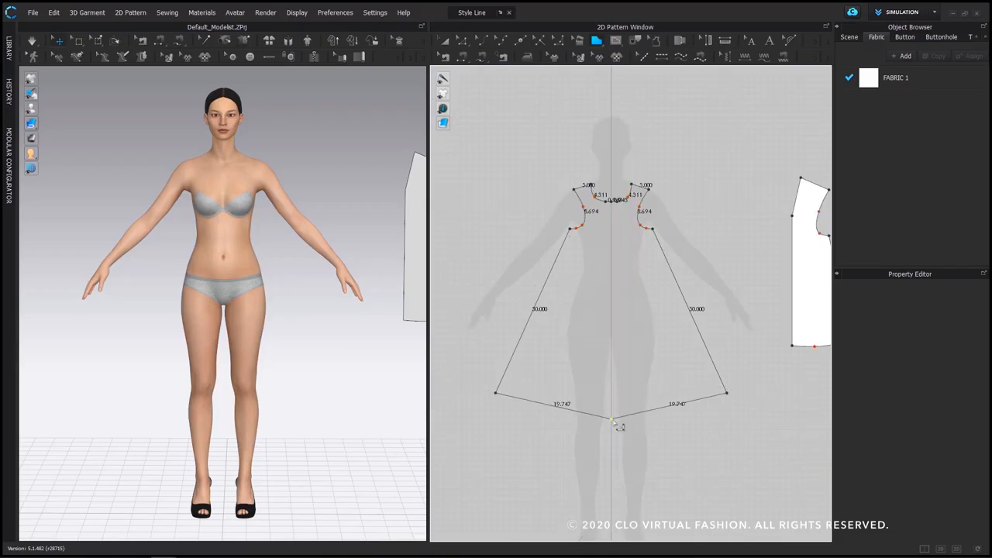
{"action": "left_click", "coordinate": [612, 419]}
{"action": "key", "text": "Return"}
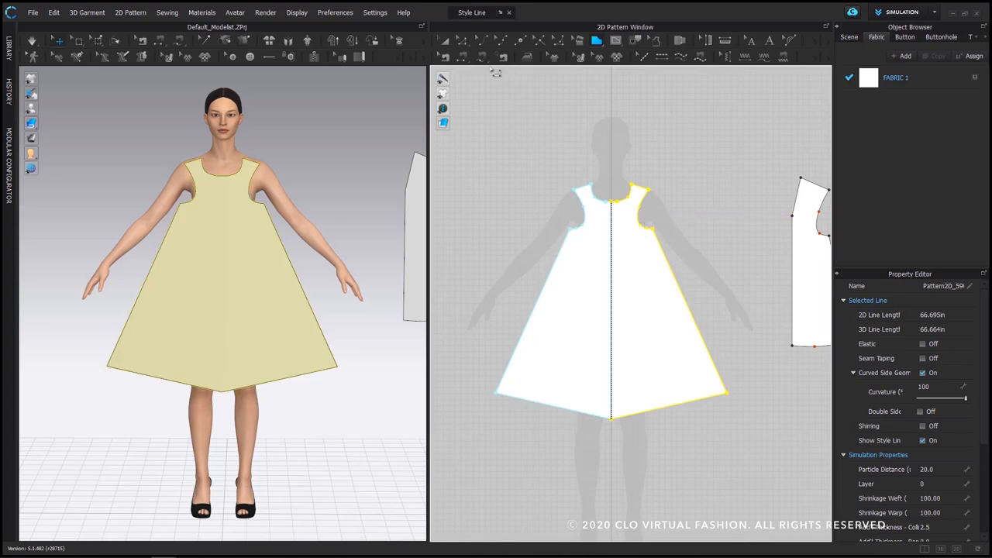
Move the dress pattern's lower side corner up and inward, and curve the hem line outward
{"action": "left_click", "coordinate": [463, 42]}
{"action": "left_click", "coordinate": [518, 199]}
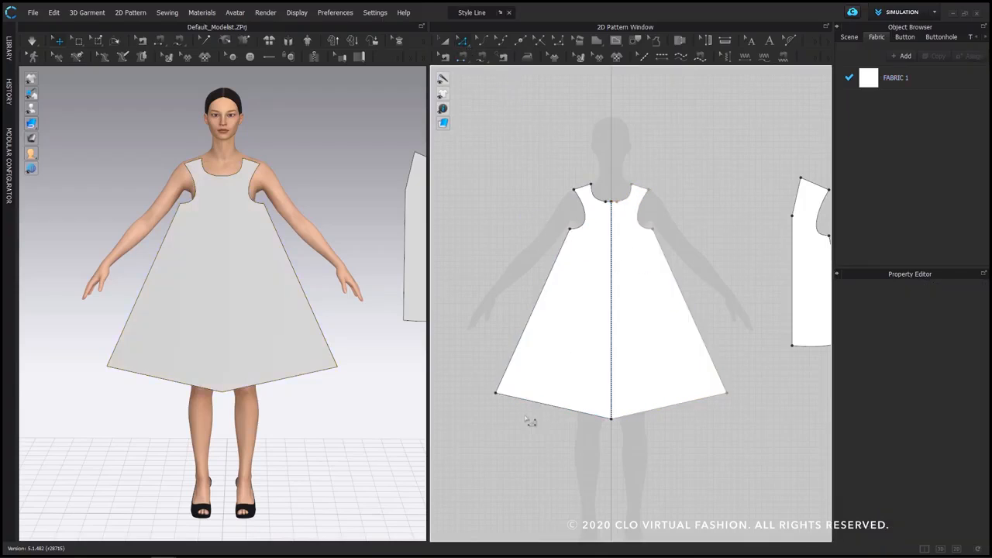
{"action": "left_click", "coordinate": [500, 399]}
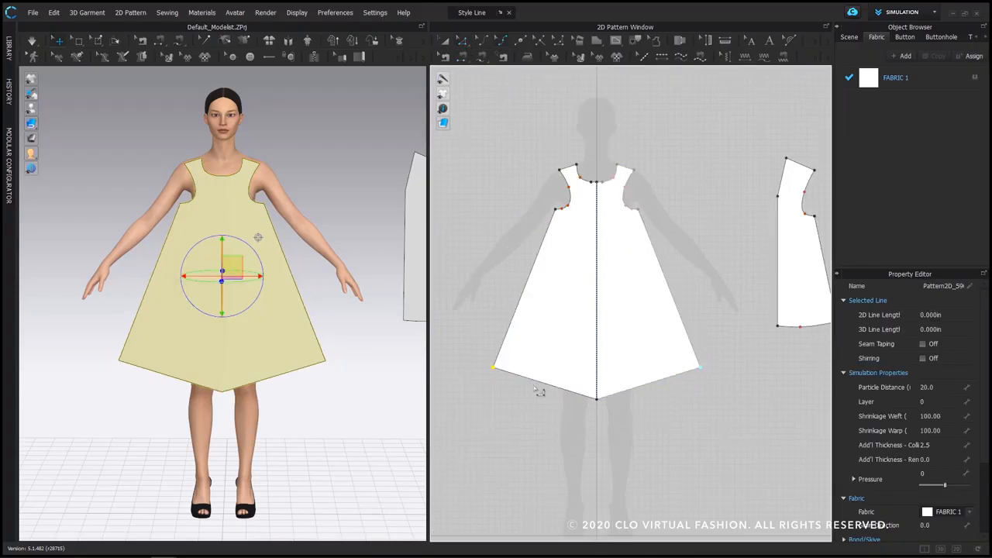
{"action": "left_click_drag", "start_coordinate": [538, 381], "coordinate": [540, 396]}
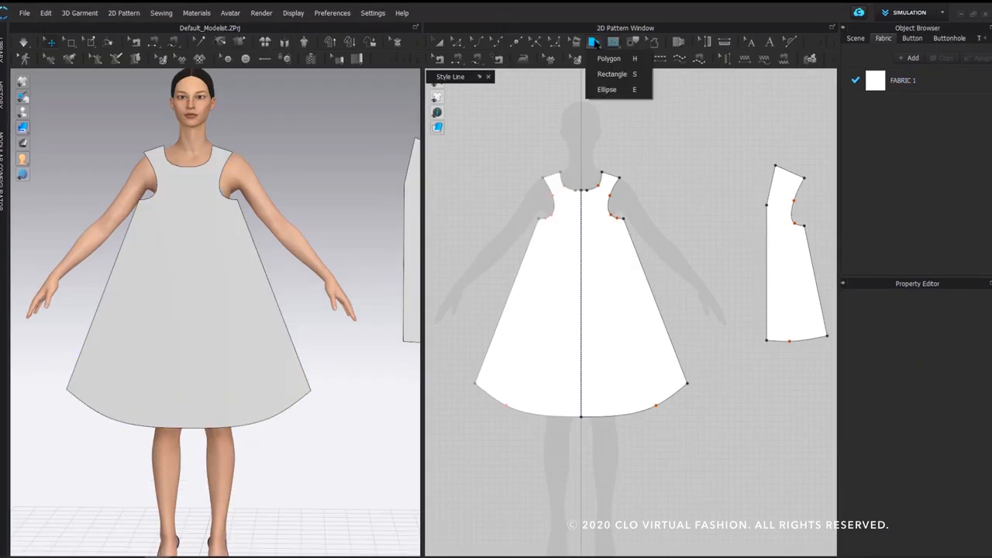
{"action": "left_click", "coordinate": [609, 62]}
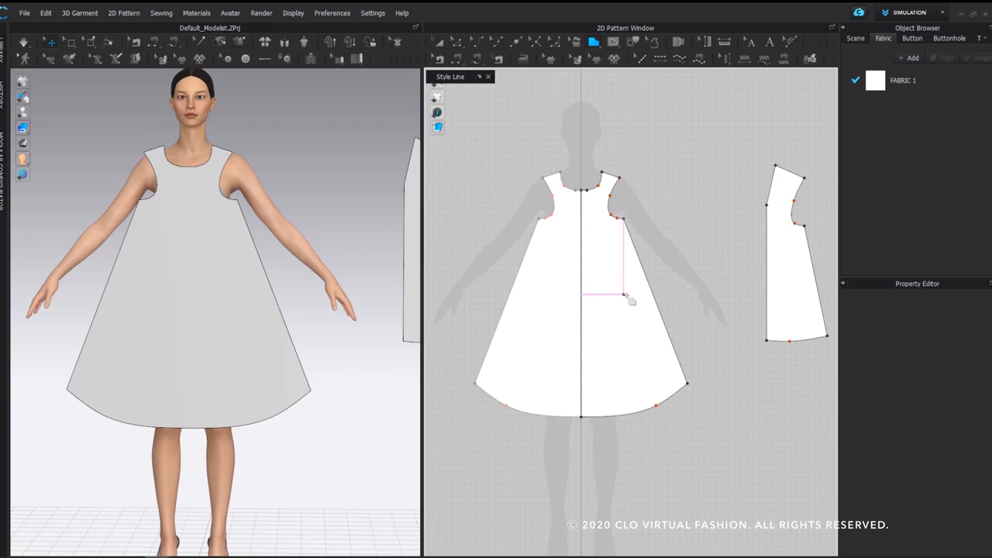
{"action": "scroll", "coordinate": [603, 198], "scroll_direction": "up", "scroll_amount": 5}
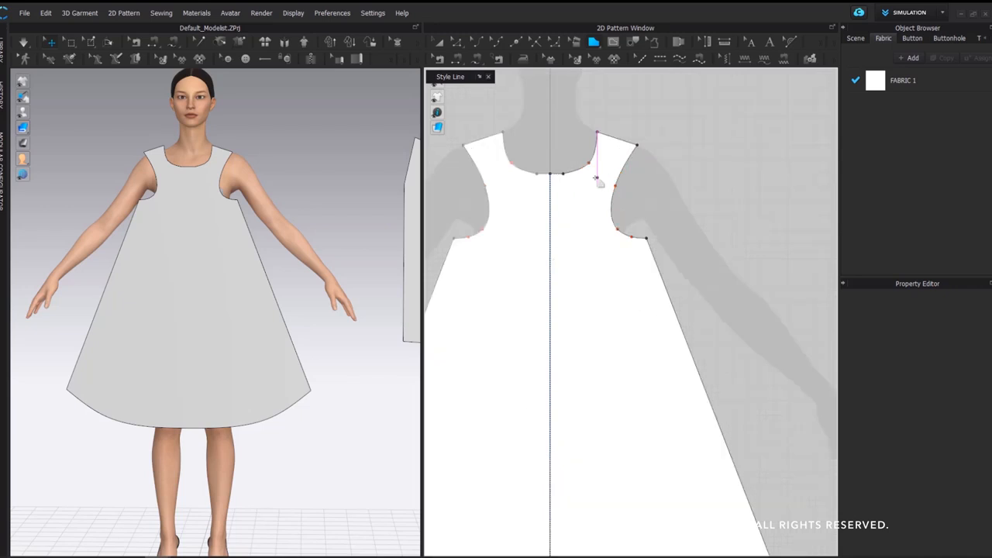
{"action": "scroll", "coordinate": [633, 189], "scroll_direction": "up", "scroll_amount": 2}
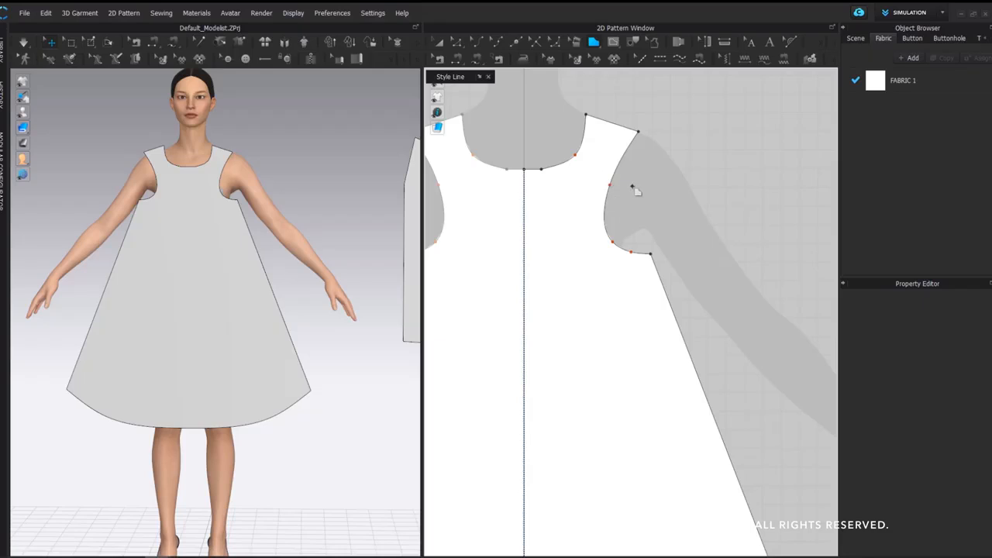
{"action": "scroll", "coordinate": [634, 191], "scroll_direction": "down", "scroll_amount": 3}
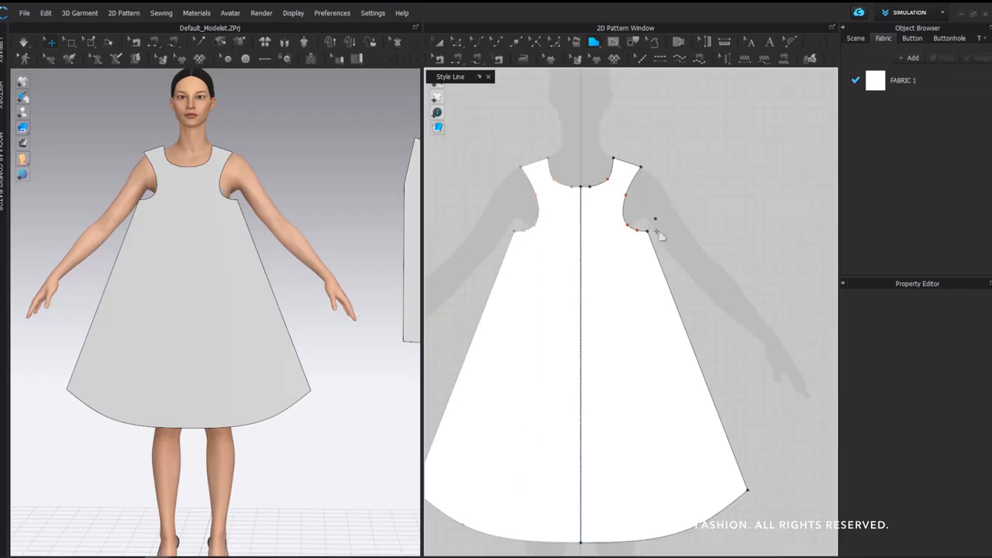
Delete the mirrored dress pattern and the half-bodice from the 2D pattern area
{"action": "left_click", "coordinate": [440, 41]}
{"action": "scroll", "coordinate": [620, 167], "scroll_direction": "down", "scroll_amount": 2}
{"action": "left_click", "coordinate": [633, 206]}
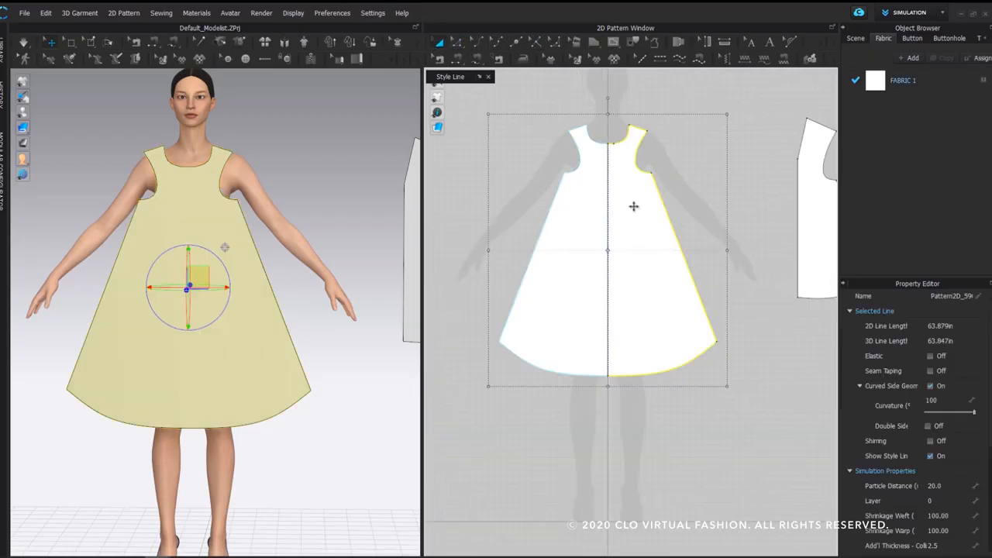
{"action": "left_click", "coordinate": [807, 159]}
{"action": "key", "text": "Delete"}
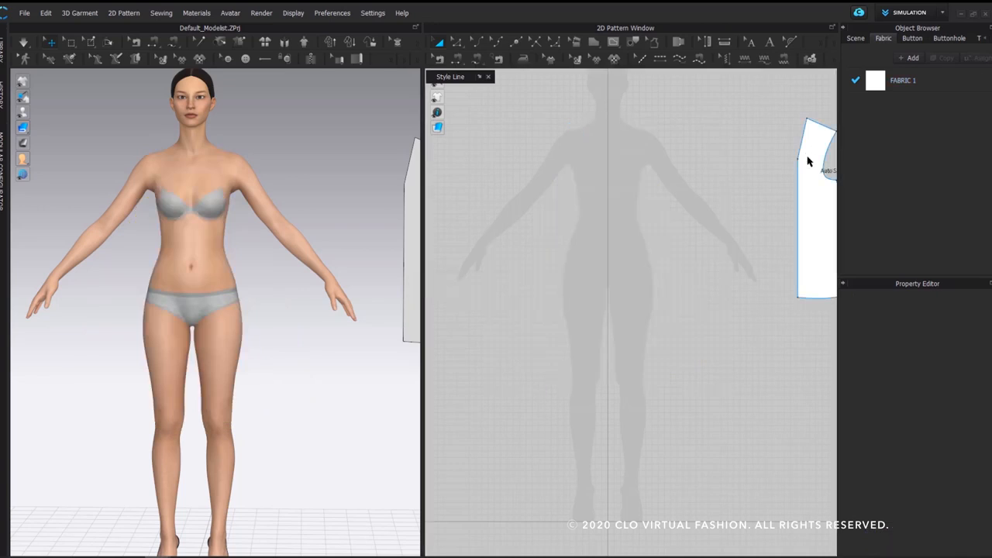
{"action": "left_click", "coordinate": [807, 159]}
{"action": "key", "text": "Delete"}
Start a polygon at the neck centre and try to draw a Bezier neckline curve followed by a shoulder line
{"action": "scroll", "coordinate": [587, 191], "scroll_direction": "up", "scroll_amount": 3}
{"action": "left_click", "coordinate": [585, 188]}
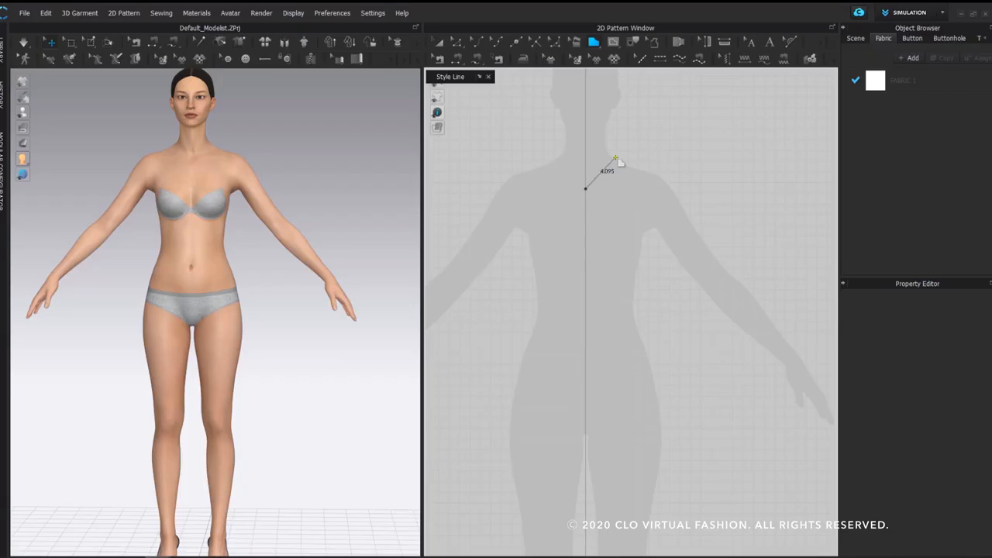
{"action": "left_click_drag", "start_coordinate": [614, 159], "coordinate": [620, 117]}
{"action": "left_click_drag", "start_coordinate": [673, 179], "coordinate": [673, 162]}
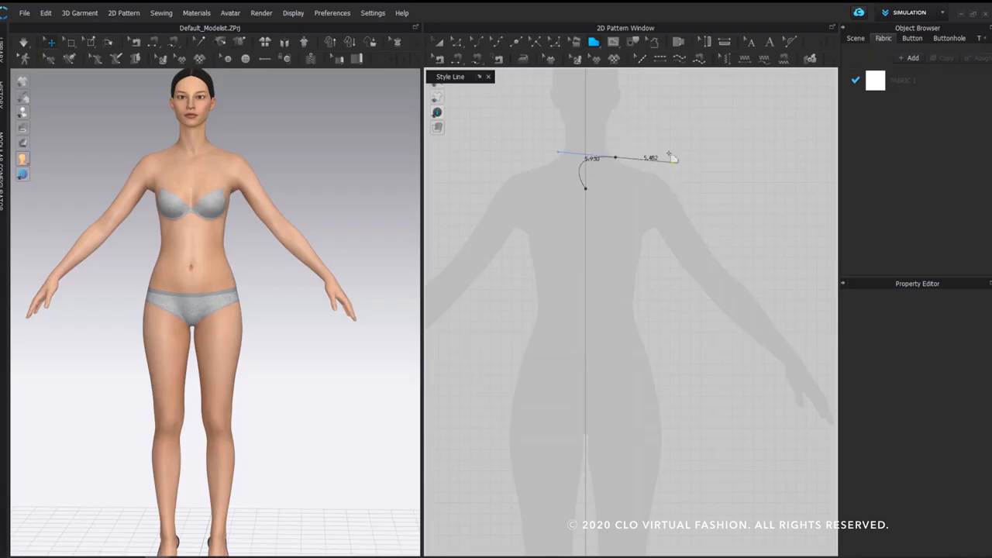
Draw the neckline as a Bezier curve of about 4.7 in and a sloping shoulder line of about 3.8 in
{"action": "left_click_drag", "start_coordinate": [611, 142], "coordinate": [624, 102]}
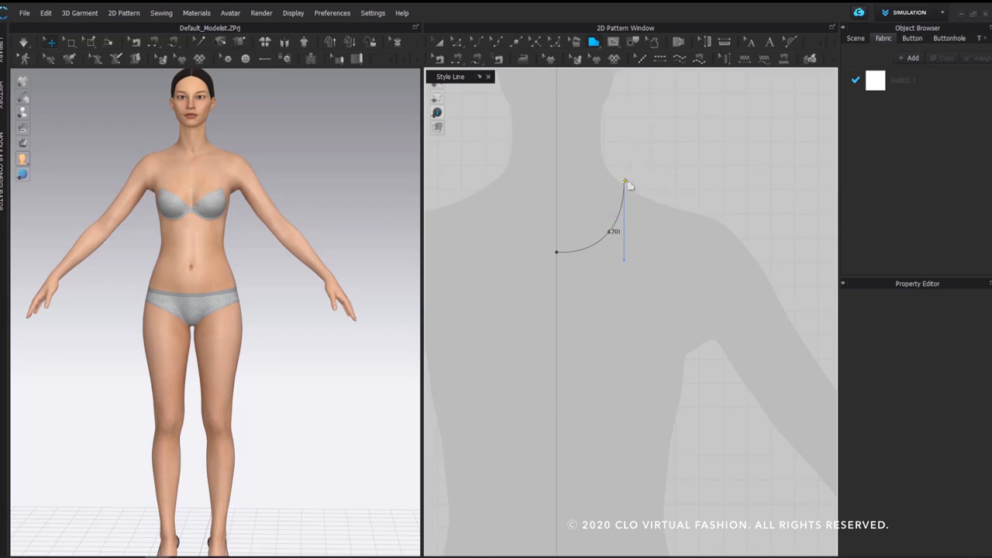
{"action": "middle_click_drag", "start_coordinate": [694, 204], "coordinate": [655, 149]}
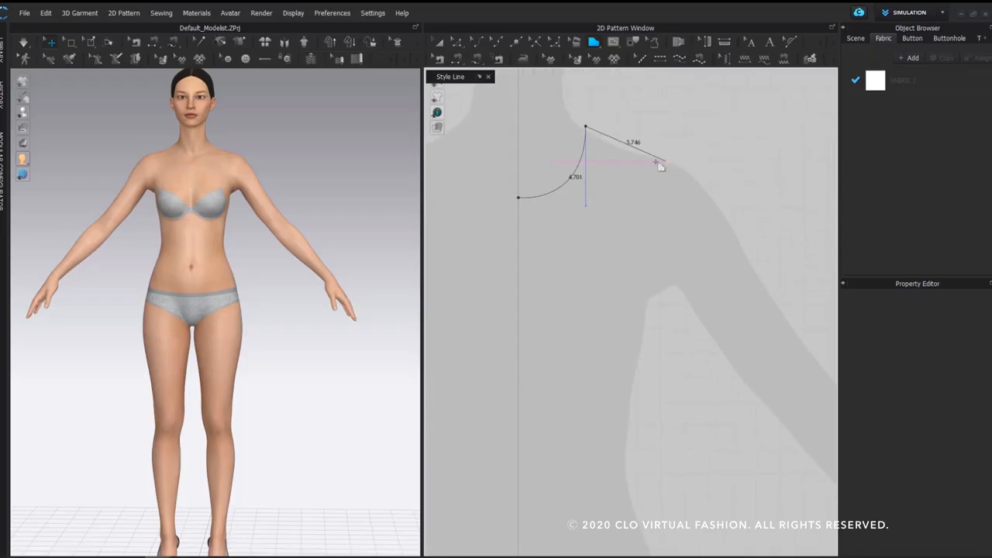
{"action": "scroll", "coordinate": [671, 163], "scroll_direction": "down", "scroll_amount": 2}
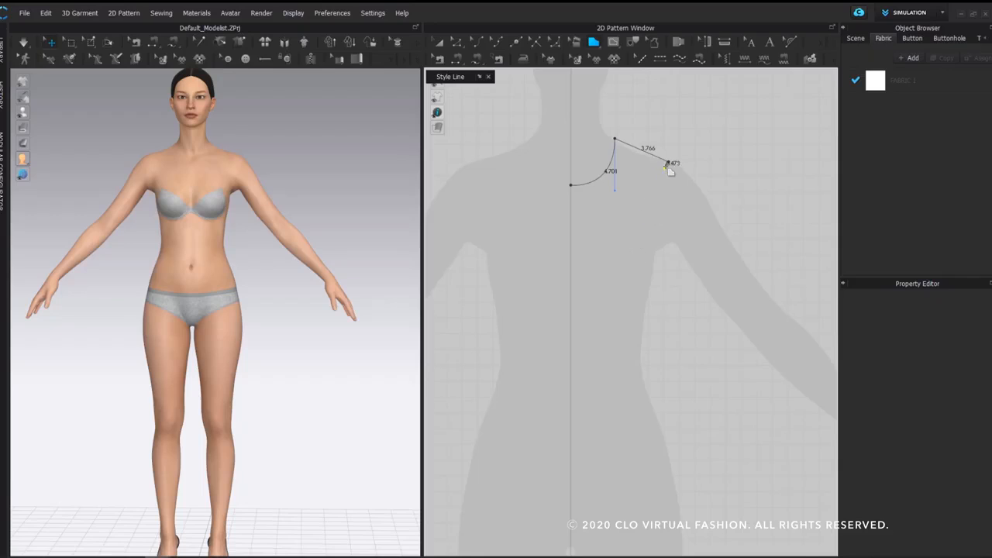
{"action": "left_click_drag", "start_coordinate": [648, 226], "coordinate": [649, 277]}
{"action": "left_click_drag", "start_coordinate": [674, 271], "coordinate": [703, 275]}
{"action": "left_click", "coordinate": [722, 427]}
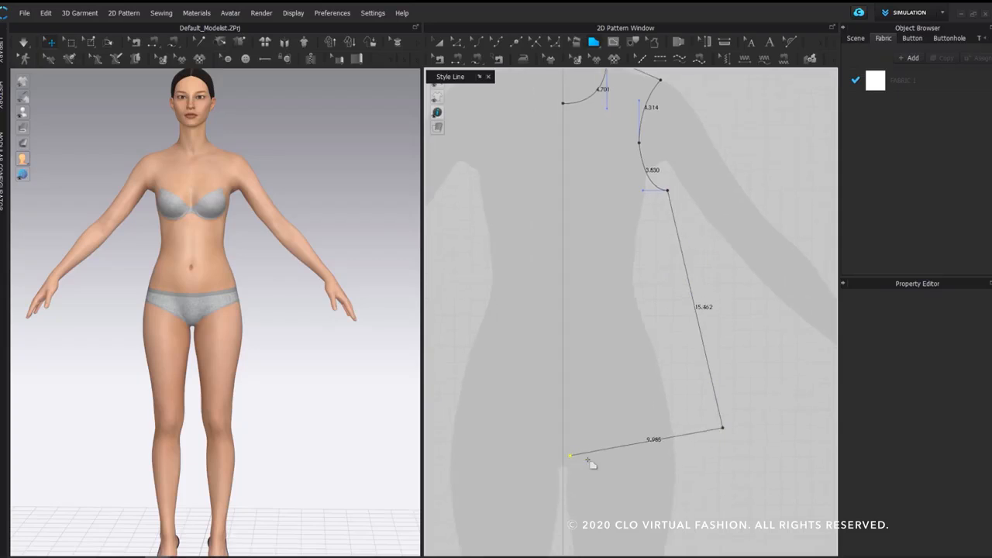
{"action": "key", "text": "BackSpace"}
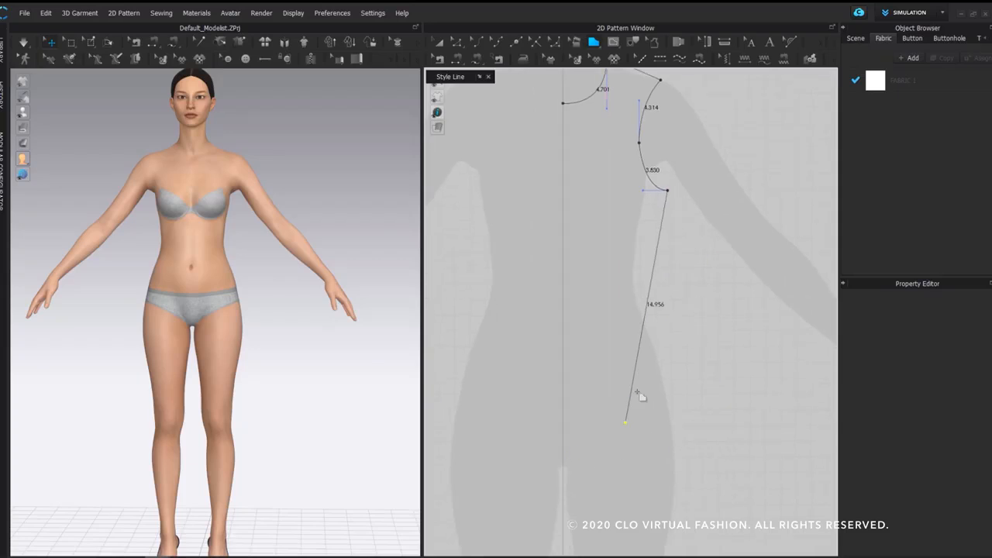
{"action": "key", "text": "BackSpace"}
{"action": "key", "text": "BackSpace"}
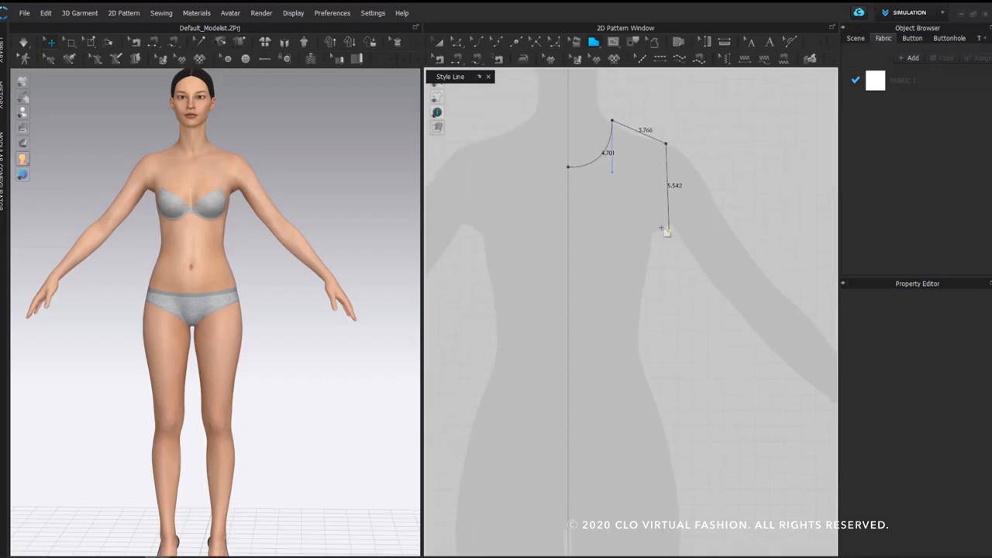
Draw the armhole as two curves of about 3.8 and 4.9 in, followed by a flared side line of about 15.8 in
{"action": "left_click", "coordinate": [646, 198]}
{"action": "left_click_drag", "start_coordinate": [647, 200], "coordinate": [703, 264]}
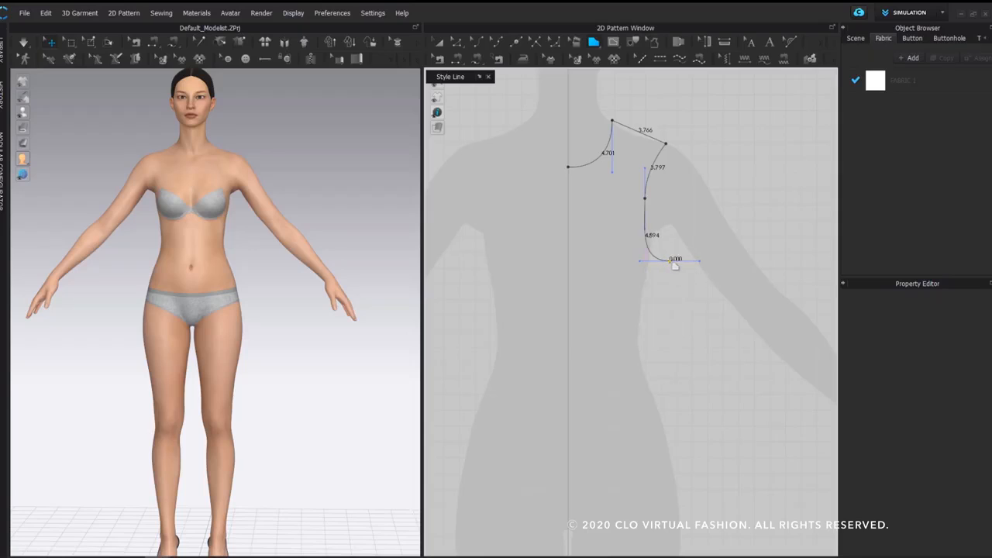
{"action": "middle_click_drag", "start_coordinate": [675, 339], "coordinate": [674, 278]}
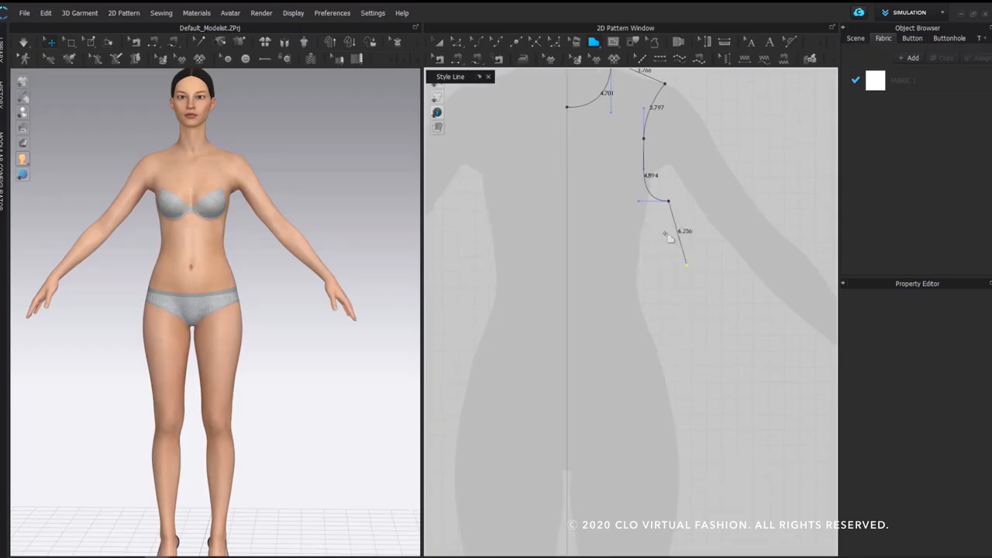
{"action": "scroll", "coordinate": [682, 302], "scroll_direction": "down", "scroll_amount": 2}
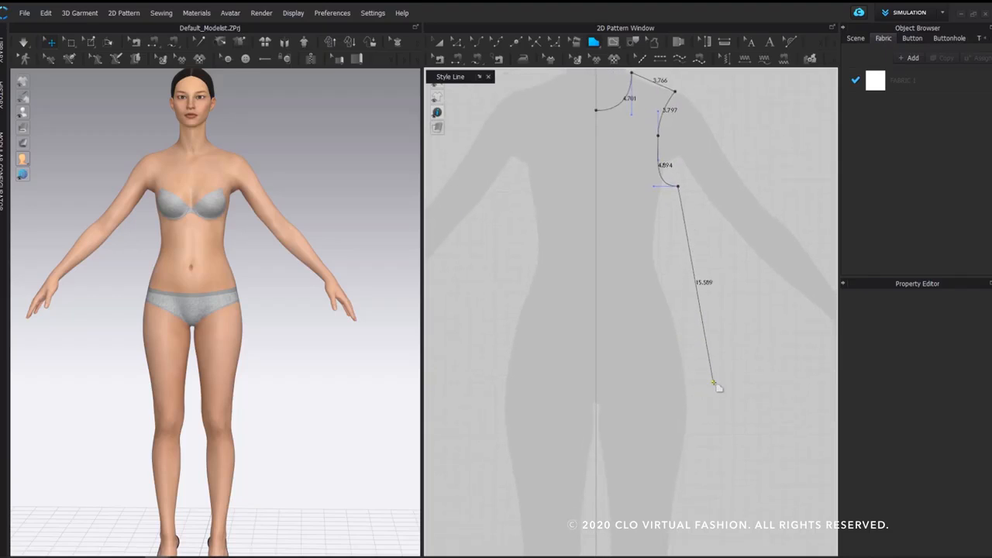
{"action": "left_click", "coordinate": [707, 386]}
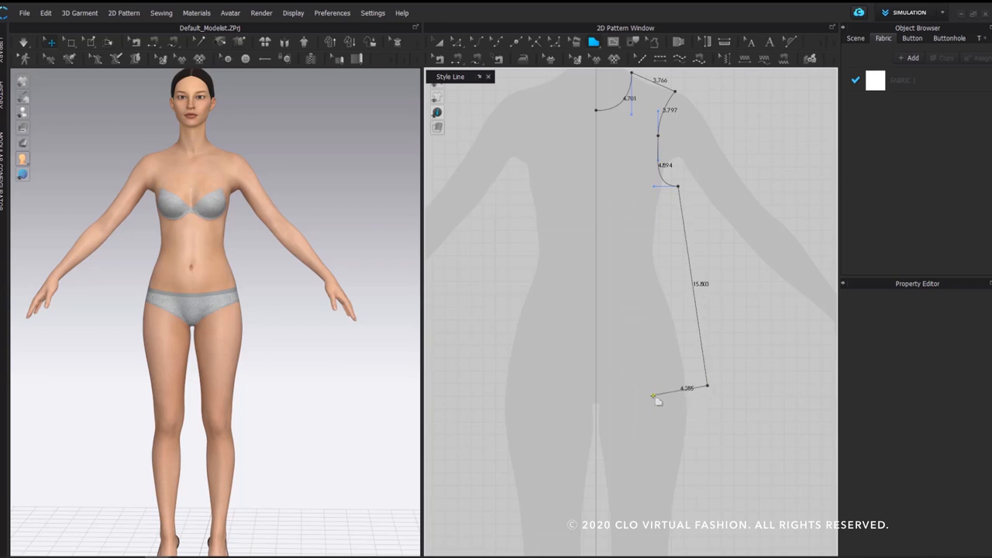
Curve the hem about 9 in to the centre line and close the half pattern at the neck centre
{"action": "left_click", "coordinate": [651, 396], "text": "ctrl"}
{"action": "left_click", "coordinate": [597, 398]}
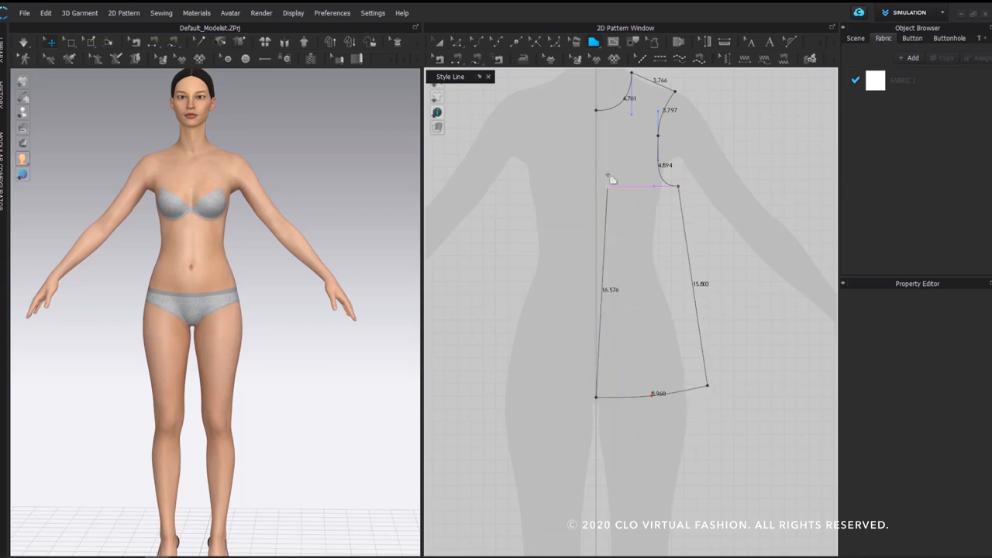
{"action": "left_click", "coordinate": [597, 110]}
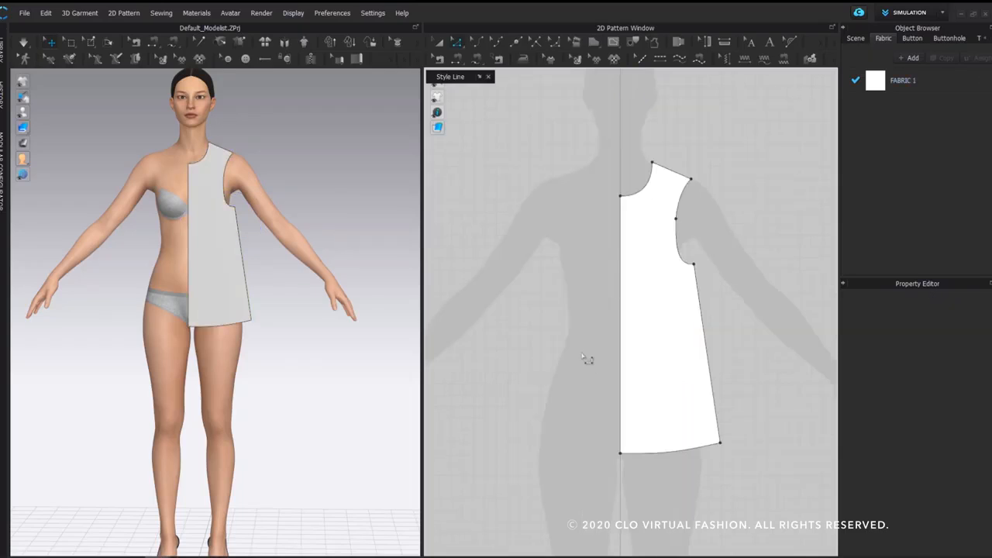
Unfold the half pattern along its centre line with symmetric editing and sewing, and move the lower side corner outward to flare the hem
{"action": "mouse_move", "coordinate": [721, 444]}
{"action": "left_mouse_down"}
{"action": "mouse_move", "coordinate": [713, 396]}
{"action": "mouse_move", "coordinate": [729, 450]}
{"action": "left_mouse_up"}
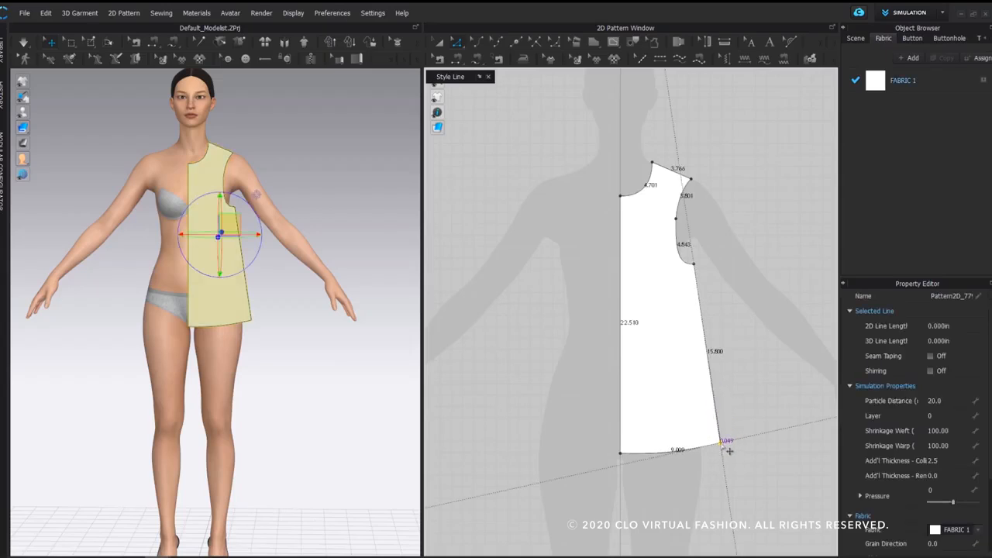
{"action": "left_click", "coordinate": [744, 431]}
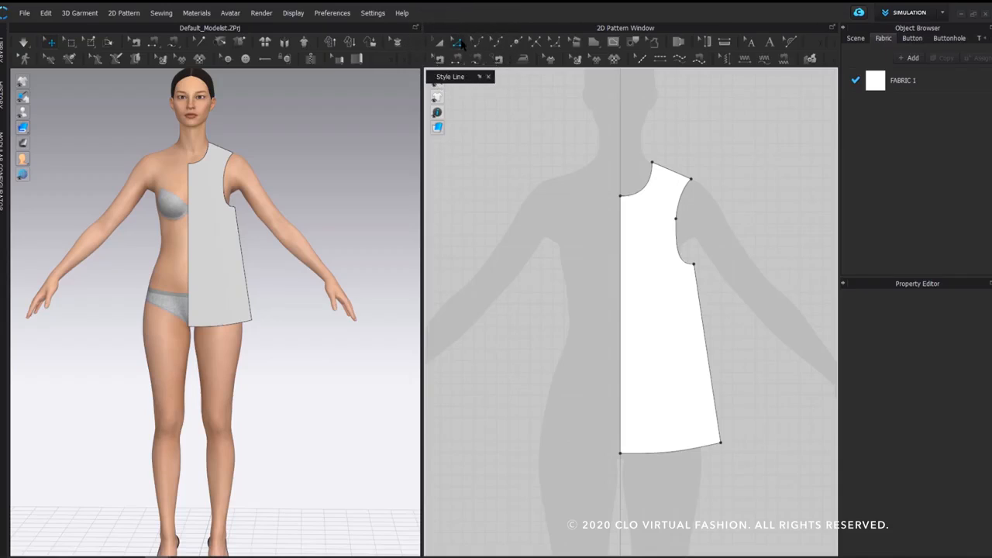
{"action": "right_click", "coordinate": [622, 301]}
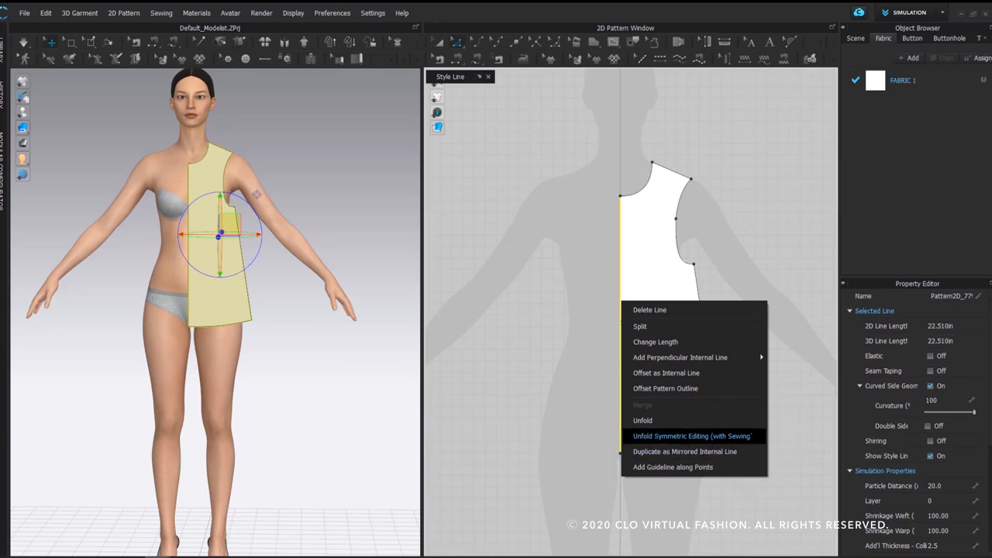
{"action": "left_click", "coordinate": [748, 436]}
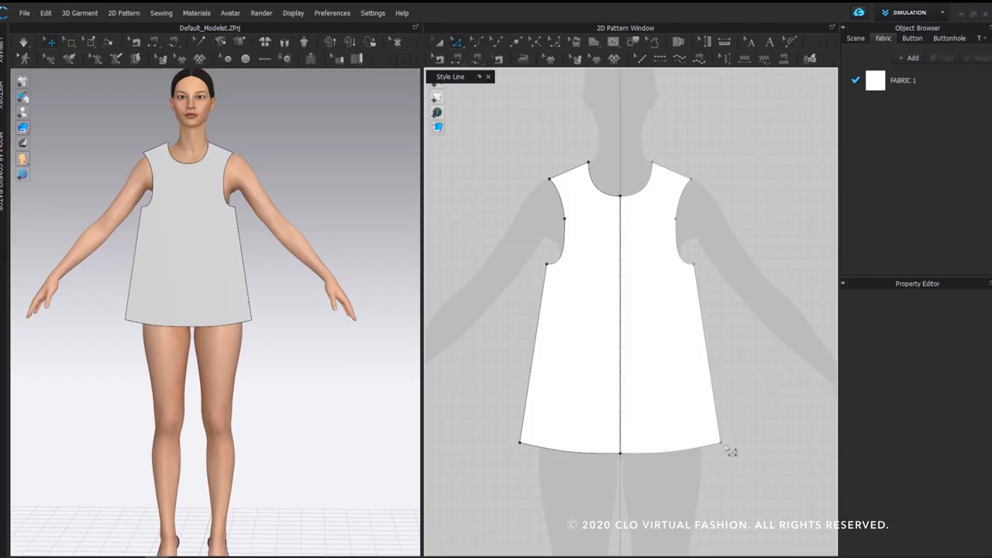
{"action": "left_click_drag", "start_coordinate": [729, 450], "coordinate": [753, 450]}
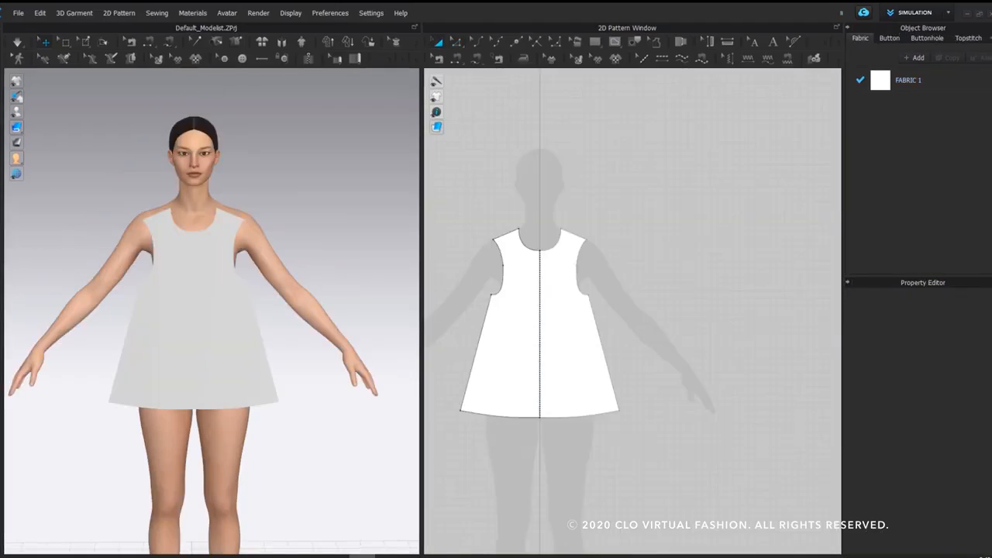
Copy the whole unfolded top pattern and paste the copy beside the original in the 2D pattern area
{"action": "scroll", "coordinate": [631, 336], "scroll_direction": "down", "scroll_amount": 2}
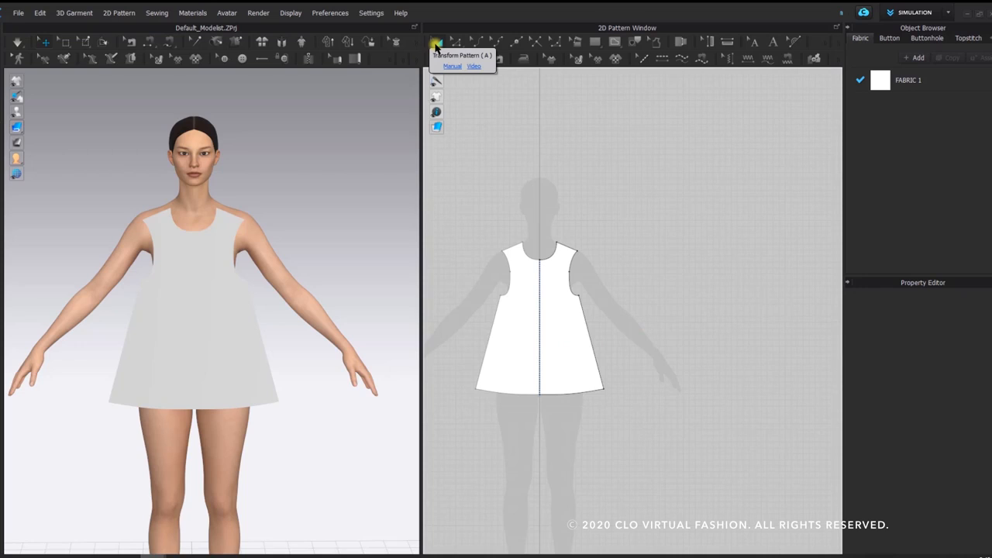
{"action": "left_click", "coordinate": [437, 44]}
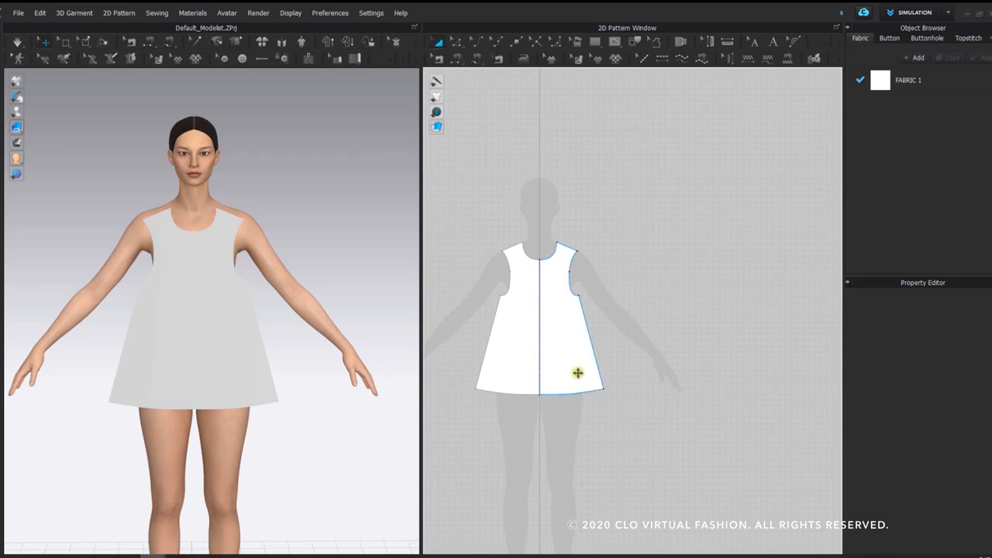
{"action": "right_click", "coordinate": [563, 336]}
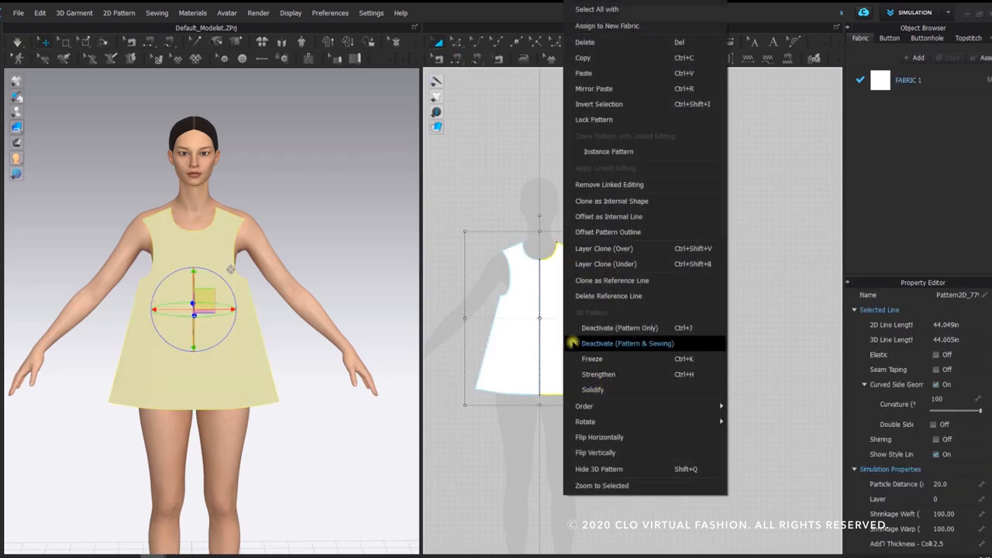
{"action": "left_click", "coordinate": [604, 57]}
{"action": "right_click", "coordinate": [655, 242]}
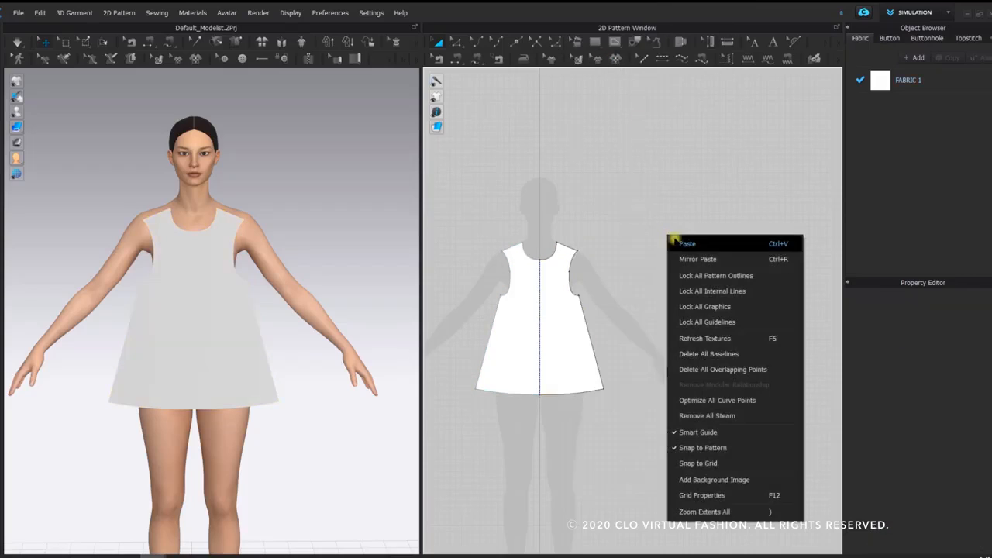
{"action": "left_click", "coordinate": [722, 243]}
{"action": "left_click", "coordinate": [734, 322]}
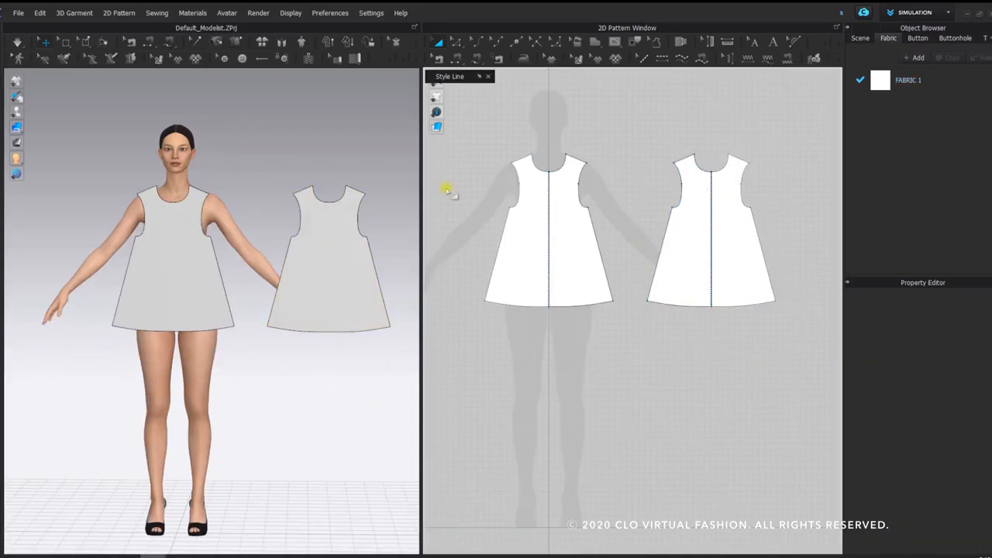
Select both patterns in the 3D view and move them down, clear of the avatar's torso
{"action": "right_click_drag", "start_coordinate": [305, 233], "coordinate": [221, 259]}
{"action": "left_click", "coordinate": [198, 263]}
{"action": "left_click", "coordinate": [332, 262], "text": "shift"}
{"action": "left_click_drag", "start_coordinate": [331, 220], "coordinate": [348, 364]}
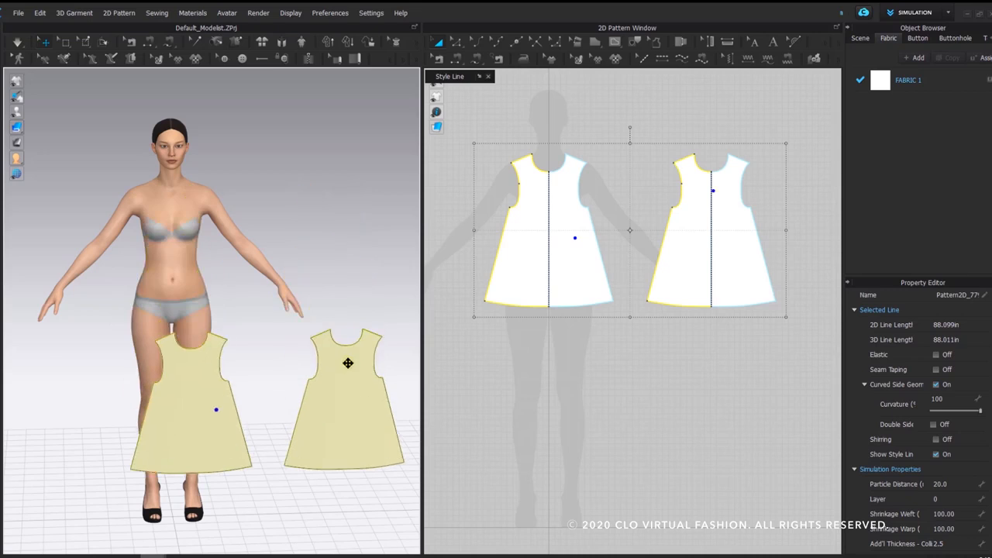
{"action": "left_click", "coordinate": [333, 222]}
Show the avatar's arrangement points and place the original pattern on the centre front of the torso
{"action": "left_click", "coordinate": [204, 365]}
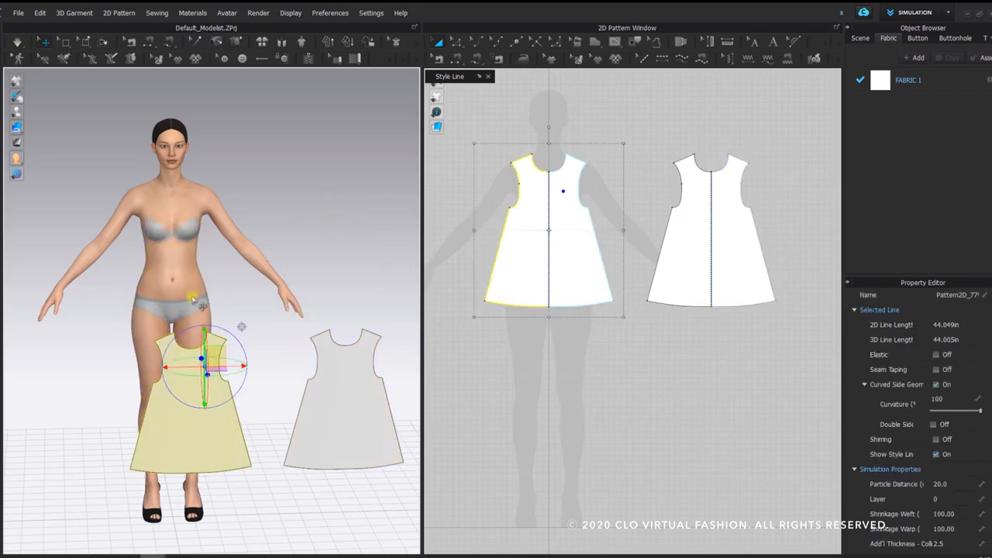
{"action": "left_click", "coordinate": [173, 254]}
{"action": "key", "text": "shift+f"}
{"action": "left_click", "coordinate": [216, 379]}
{"action": "left_click", "coordinate": [175, 234]}
Place the copied pattern on an arrangement point at the centre of the avatar's back
{"action": "right_click_drag", "start_coordinate": [175, 235], "coordinate": [23, 376]}
{"action": "left_click", "coordinate": [21, 372]}
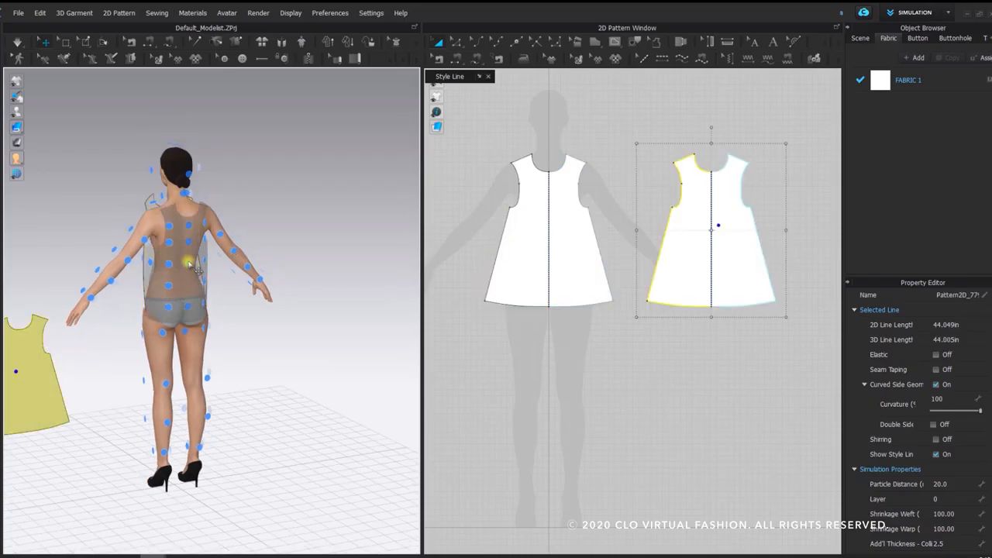
{"action": "left_click", "coordinate": [193, 267]}
{"action": "left_click", "coordinate": [305, 289]}
{"action": "right_click_drag", "start_coordinate": [305, 289], "coordinate": [296, 316]}
Sew the back pattern's shoulder line and side seam to the matching front edges with Segment Sewing
{"action": "key", "text": "n"}
{"action": "left_click", "coordinate": [678, 158]}
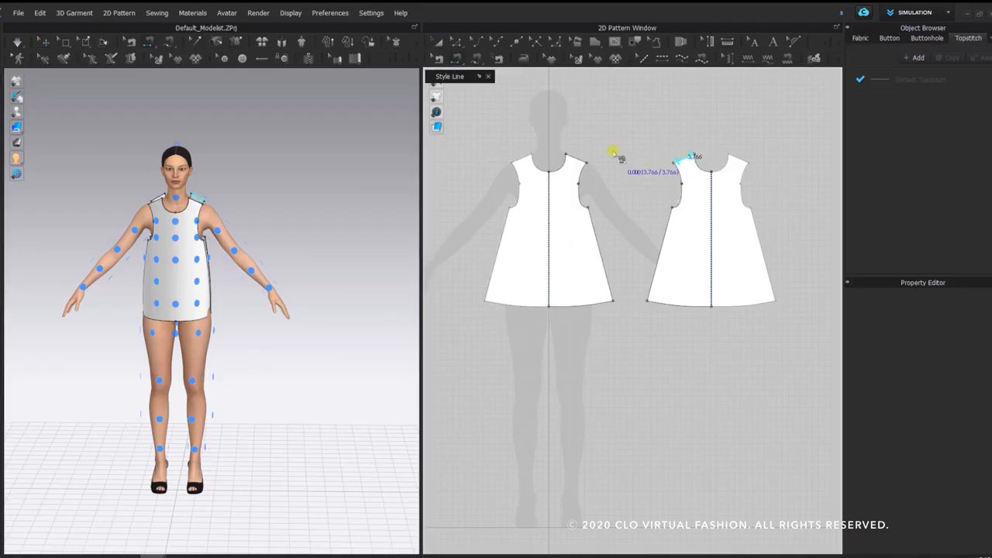
{"action": "left_click", "coordinate": [575, 158]}
{"action": "left_click", "coordinate": [666, 217]}
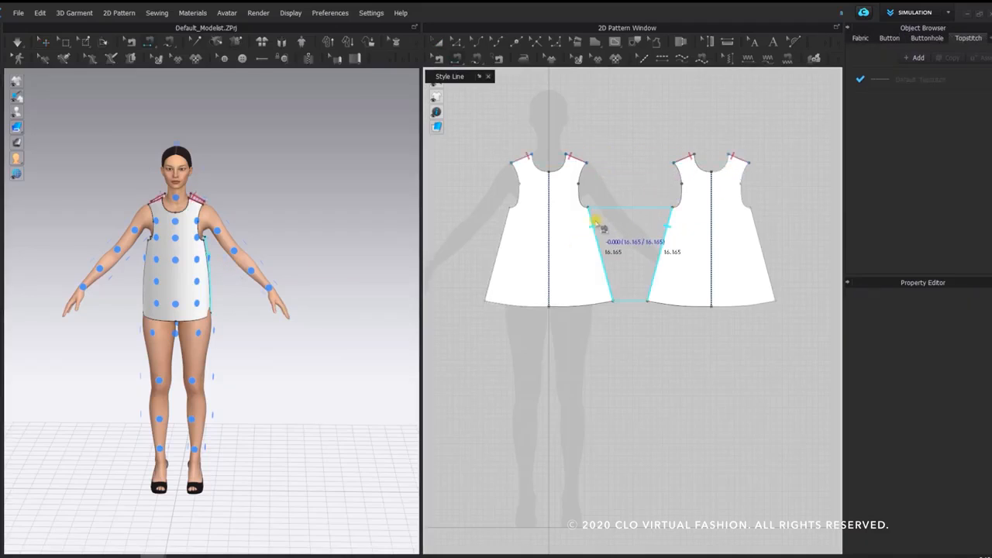
{"action": "left_click", "coordinate": [598, 221]}
{"action": "mouse_move", "coordinate": [348, 275]}
{"action": "right_mouse_down"}
{"action": "mouse_move", "coordinate": [206, 266]}
{"action": "mouse_move", "coordinate": [232, 276]}
{"action": "mouse_move", "coordinate": [395, 261]}
{"action": "mouse_move", "coordinate": [355, 272]}
{"action": "right_mouse_up"}
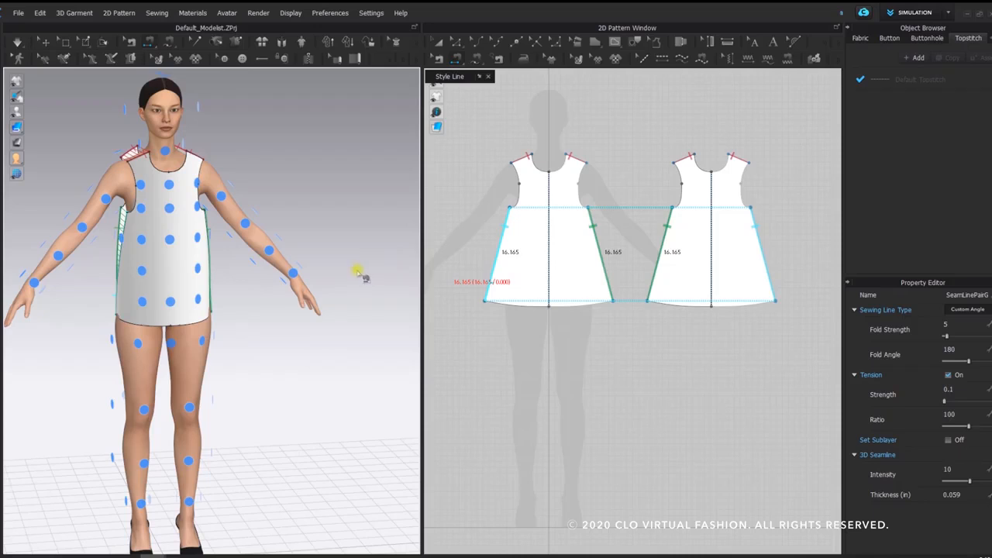
Hide the arrangement points and run the simulation to drape the sewn top on the avatar
{"action": "mouse_move", "coordinate": [17, 113]}
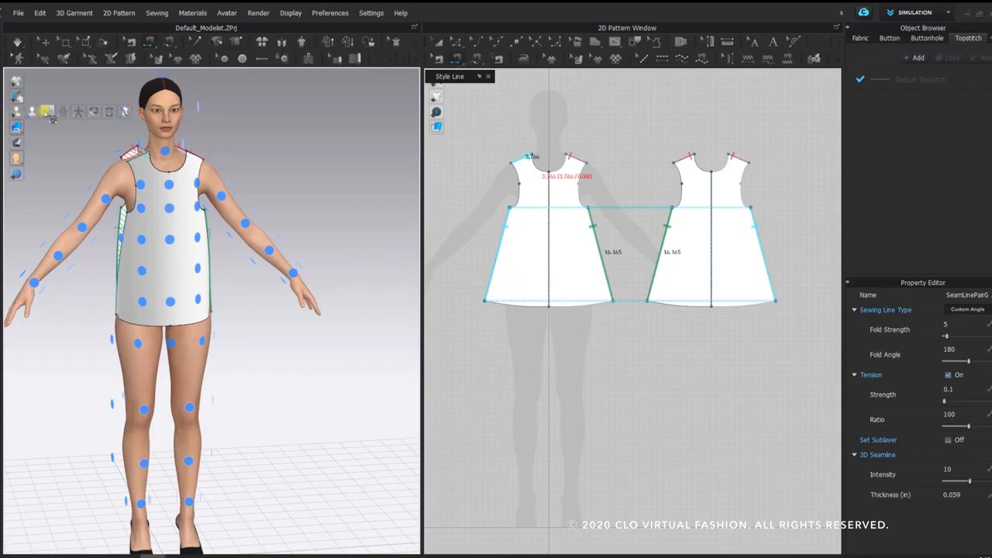
{"action": "left_click", "coordinate": [47, 111]}
{"action": "left_click", "coordinate": [45, 44]}
{"action": "key", "text": "space"}
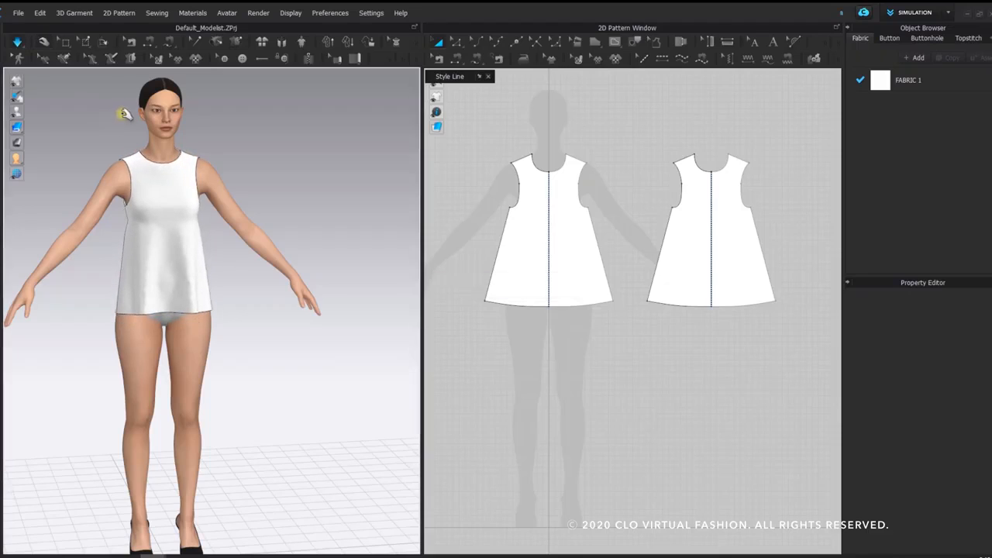
{"action": "key", "text": "space"}
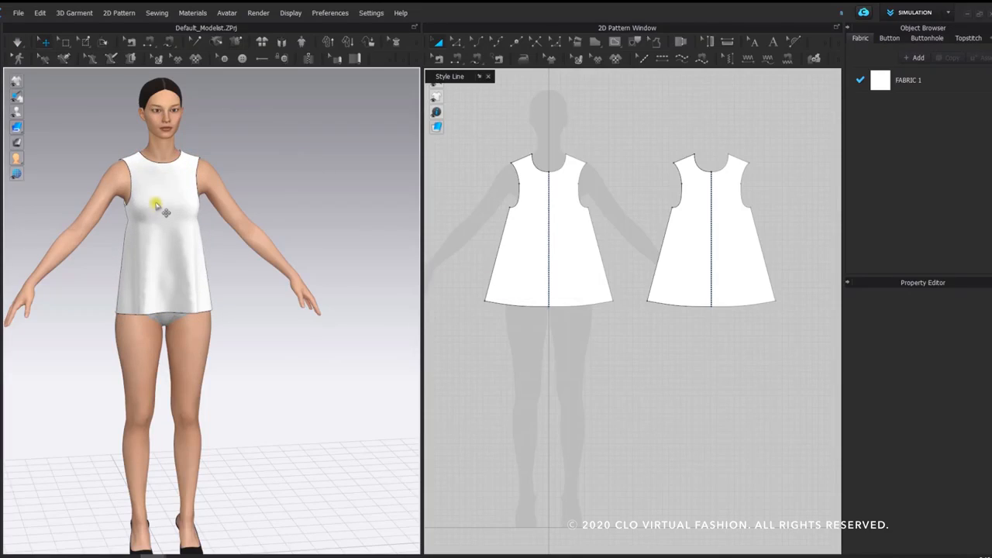
Examine the draped top's fit on the avatar alongside its front and back patterns
{"action": "scroll", "coordinate": [261, 173], "scroll_direction": "up", "scroll_amount": 2}
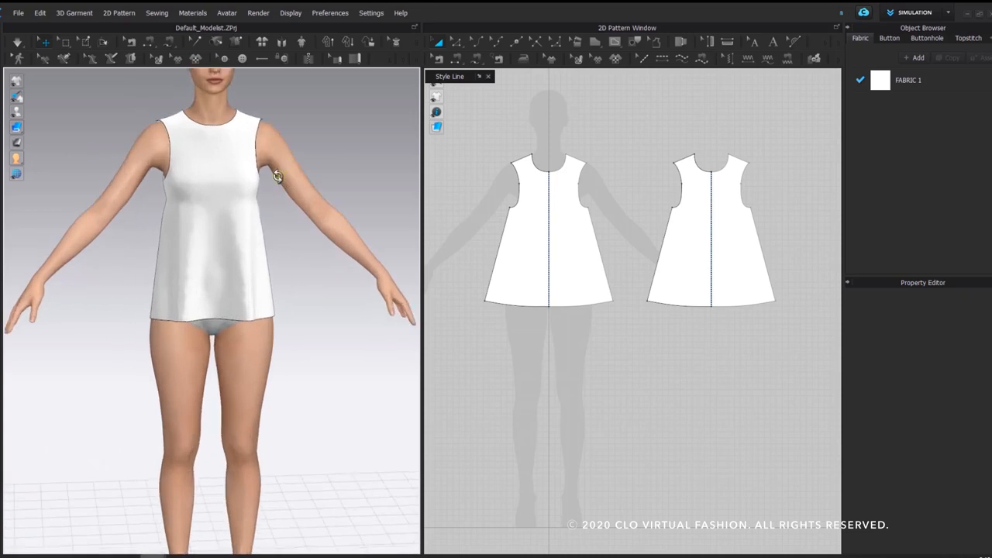
{"action": "scroll", "coordinate": [276, 182], "scroll_direction": "up", "scroll_amount": 5}
{"action": "scroll", "coordinate": [232, 260], "scroll_direction": "down", "scroll_amount": 5}
{"action": "left_click", "coordinate": [152, 226]}
{"action": "left_click", "coordinate": [655, 164]}
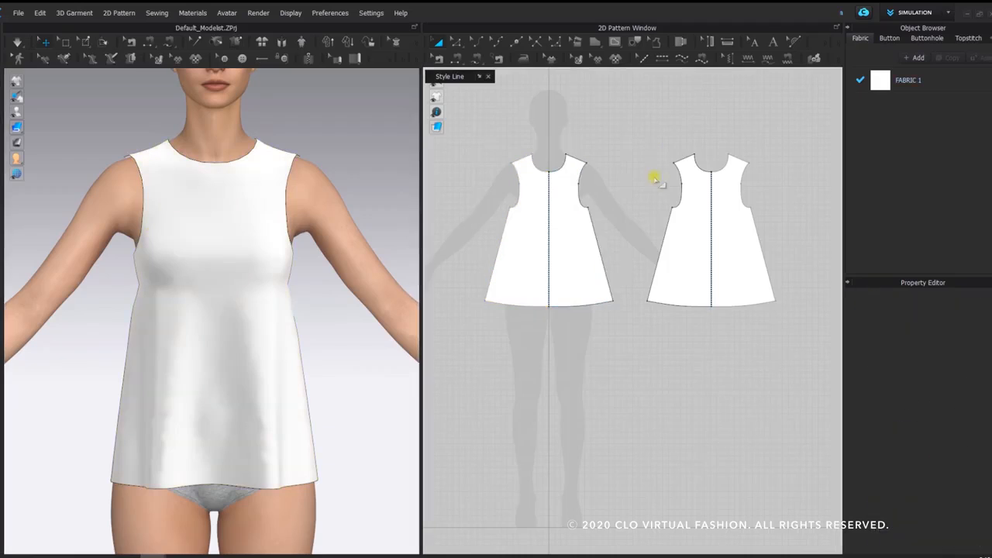
{"action": "left_click", "coordinate": [735, 236]}
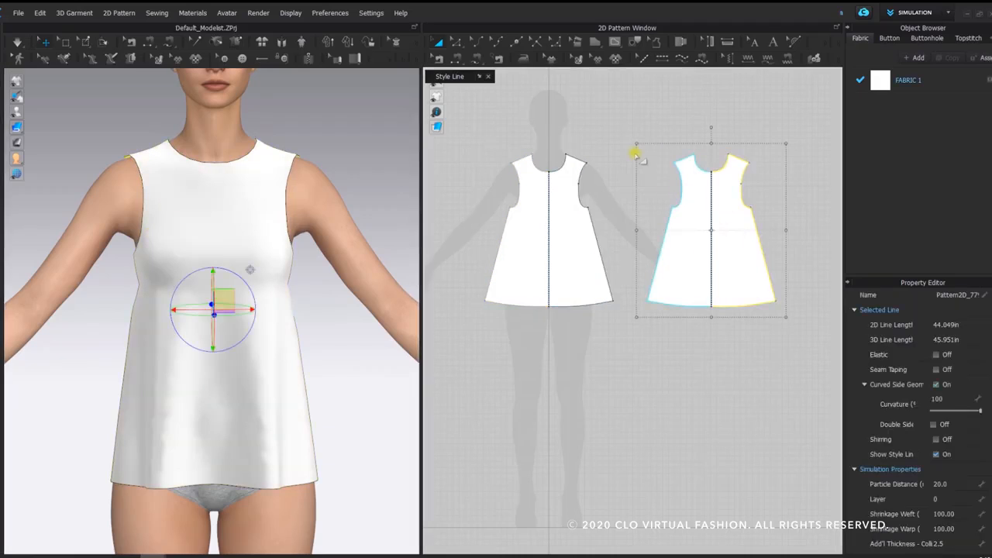
{"action": "right_click_drag", "start_coordinate": [616, 186], "coordinate": [627, 205]}
{"action": "left_click", "coordinate": [620, 131]}
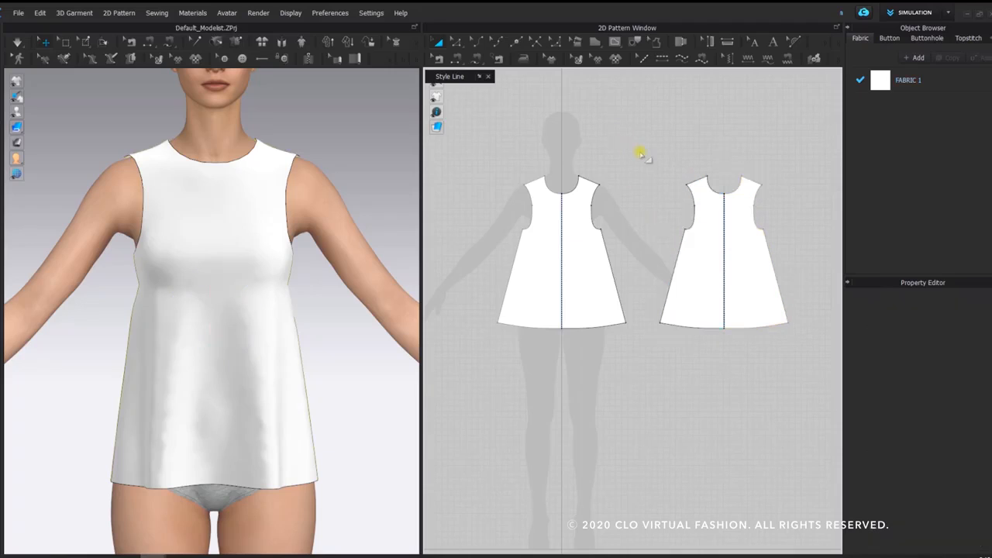
Draw a rectangular pattern about 22.3 by 13.4 in above the front and back patterns
{"action": "right_click_drag", "start_coordinate": [591, 172], "coordinate": [594, 222]}
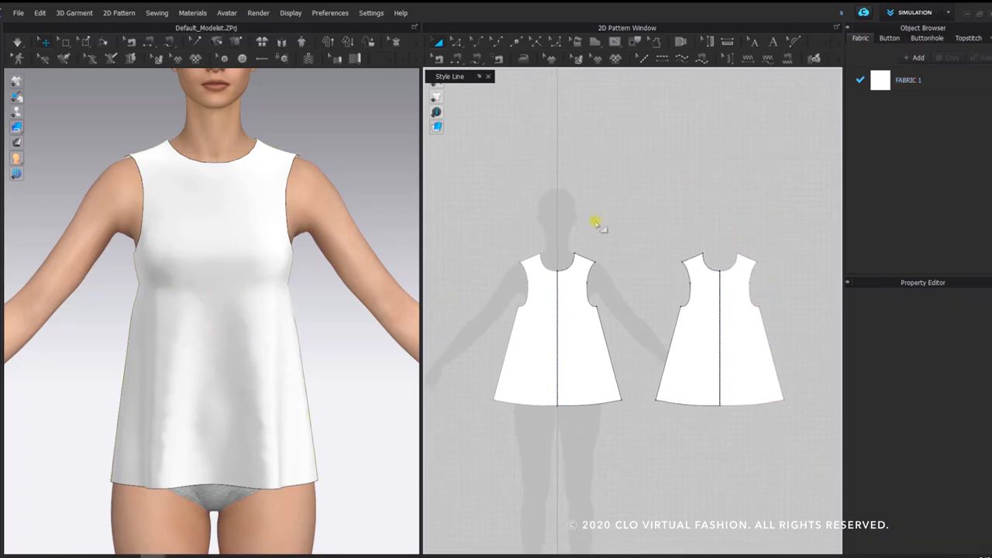
{"action": "left_click", "coordinate": [591, 43]}
{"action": "left_click", "coordinate": [600, 74]}
{"action": "left_click_drag", "start_coordinate": [536, 148], "coordinate": [670, 230]}
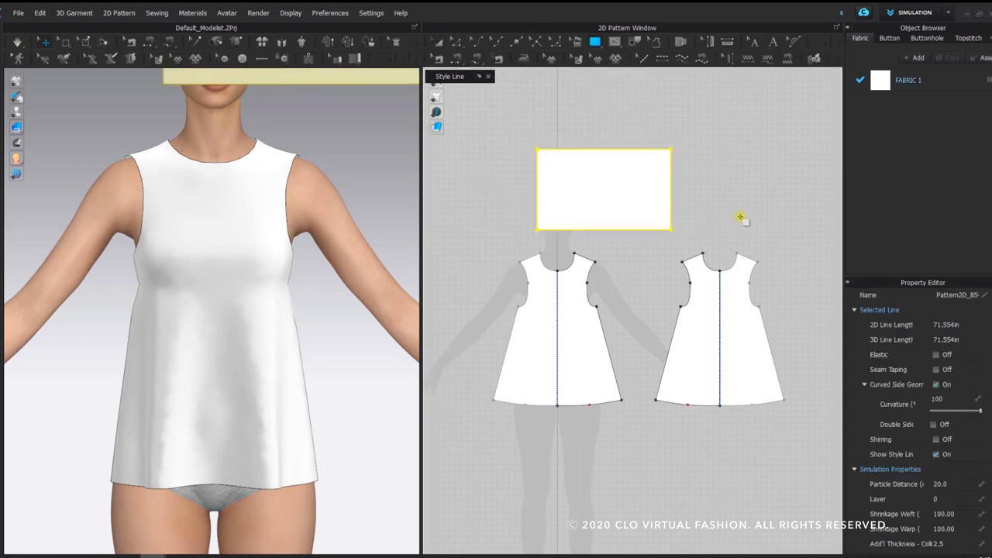
Select the new rectangle and the front pattern in turn to compare their placement in the 3D view
{"action": "scroll", "coordinate": [279, 142], "scroll_direction": "up", "scroll_amount": 3}
{"action": "middle_click_drag", "start_coordinate": [315, 222], "coordinate": [291, 249]}
{"action": "key", "text": "a"}
{"action": "left_click", "coordinate": [633, 194]}
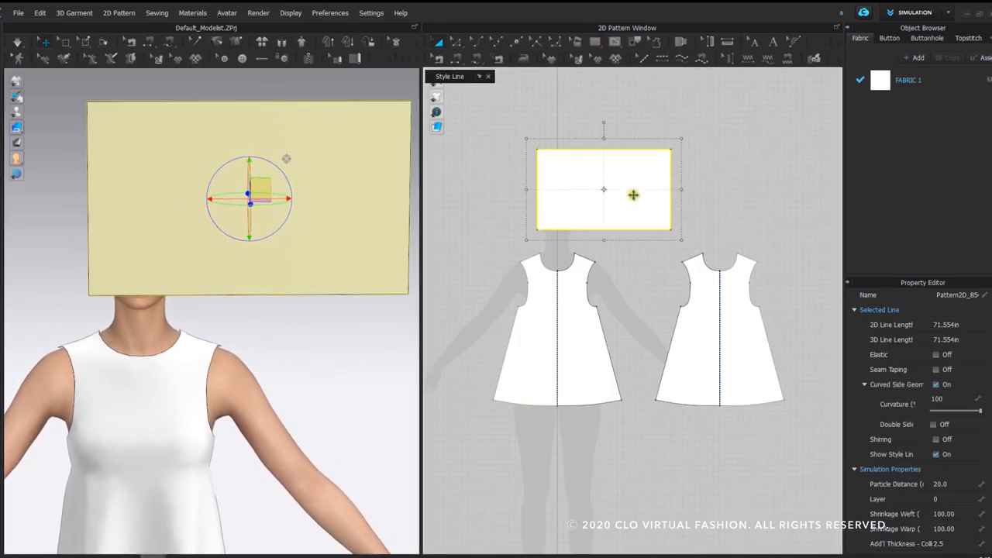
{"action": "left_click", "coordinate": [628, 266]}
{"action": "left_click", "coordinate": [570, 301]}
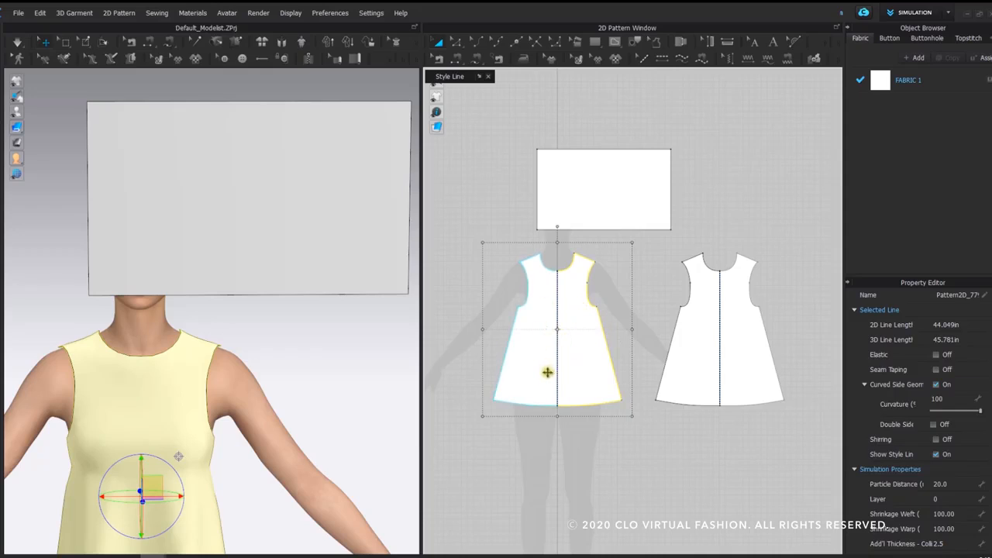
{"action": "left_click", "coordinate": [633, 335]}
{"action": "scroll", "coordinate": [346, 302], "scroll_direction": "down", "scroll_amount": 2}
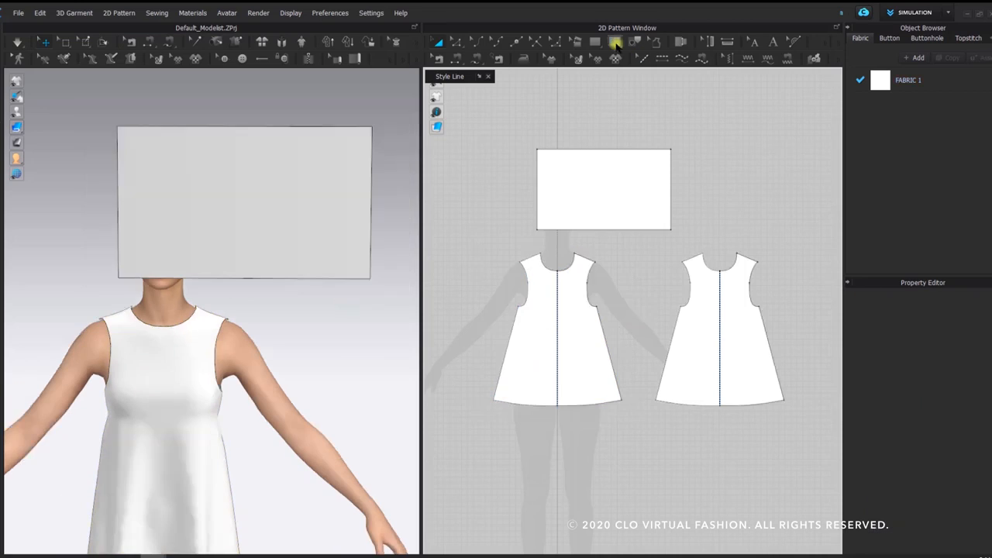
Draw an internal rectangle with a perimeter of about 15.3 in near the upper-left corner of the rectangular pattern
{"action": "left_click", "coordinate": [615, 43]}
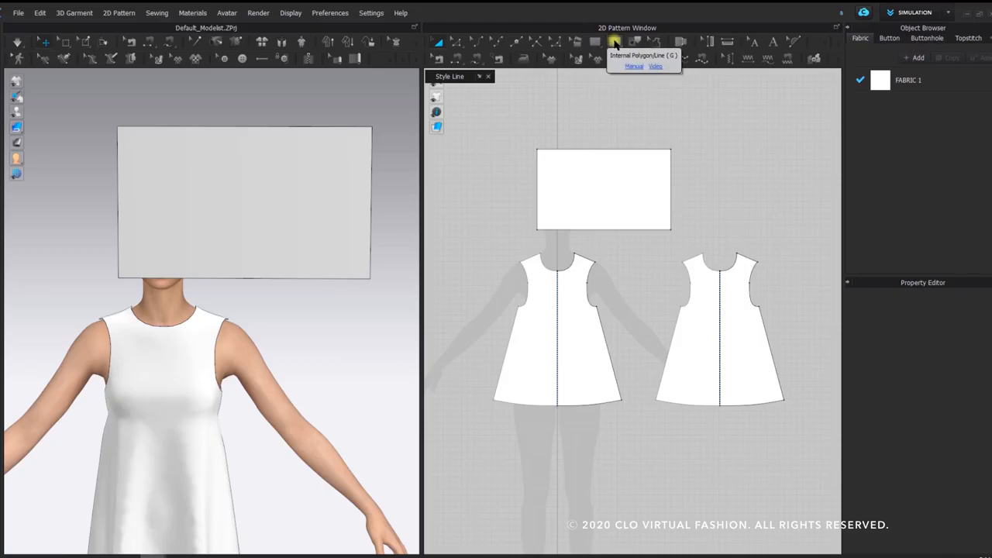
{"action": "left_click", "coordinate": [615, 43]}
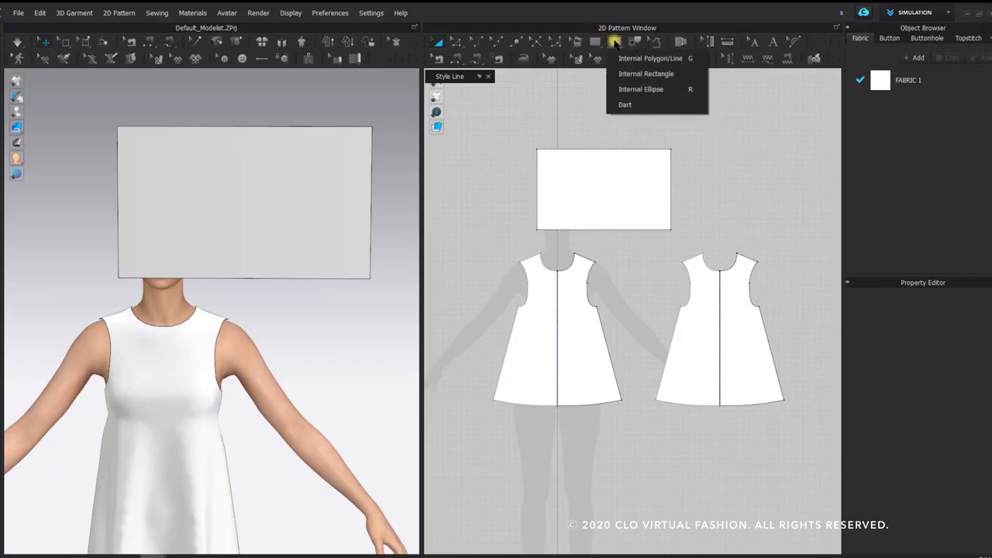
{"action": "left_click", "coordinate": [615, 43]}
{"action": "left_click", "coordinate": [617, 45]}
{"action": "left_click", "coordinate": [642, 74]}
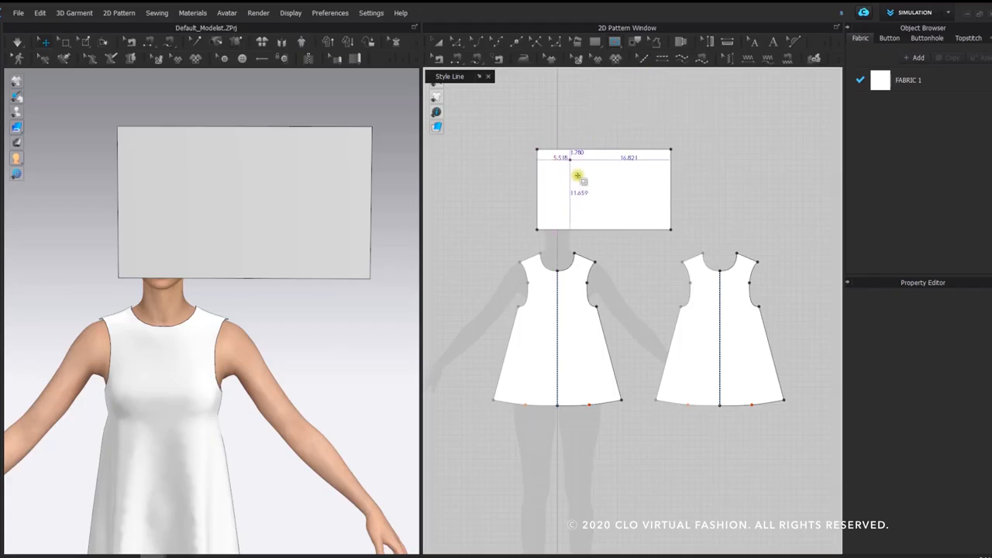
{"action": "left_click", "coordinate": [598, 45]}
{"action": "scroll", "coordinate": [536, 229], "scroll_direction": "up", "scroll_amount": 2}
{"action": "left_click_drag", "start_coordinate": [552, 133], "coordinate": [584, 161]}
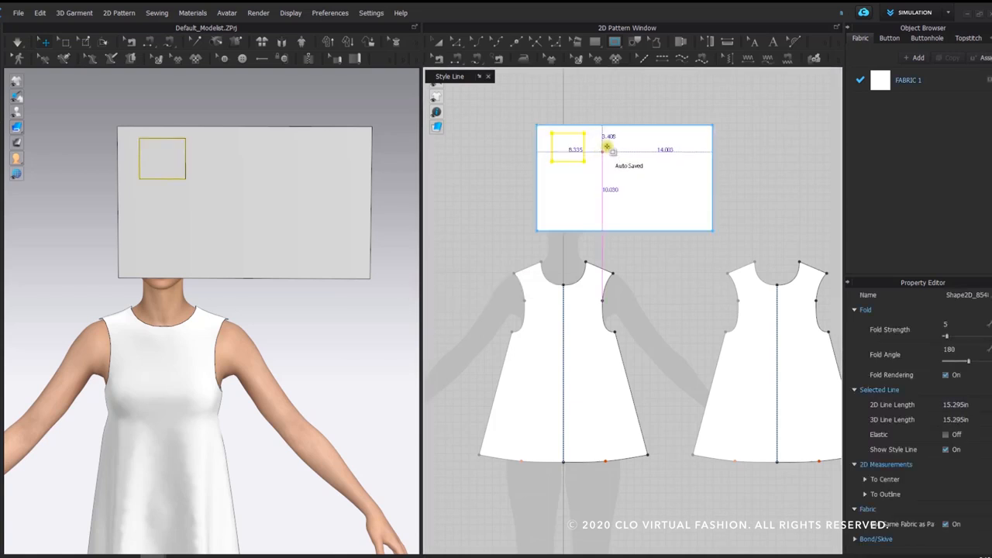
Create a 3.937 in square internal rectangle, its outline 5 in from the pattern's left edge and 1 in from its bottom, using centre-based positioning
{"action": "scroll", "coordinate": [594, 181], "scroll_direction": "up", "scroll_amount": 3}
{"action": "left_click", "coordinate": [601, 177]}
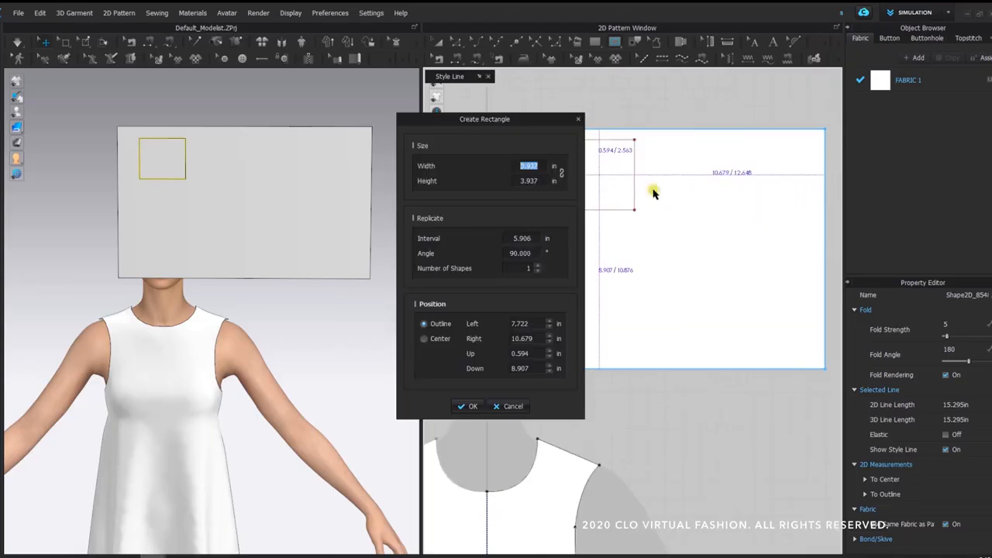
{"action": "left_click_drag", "start_coordinate": [509, 122], "coordinate": [299, 95]}
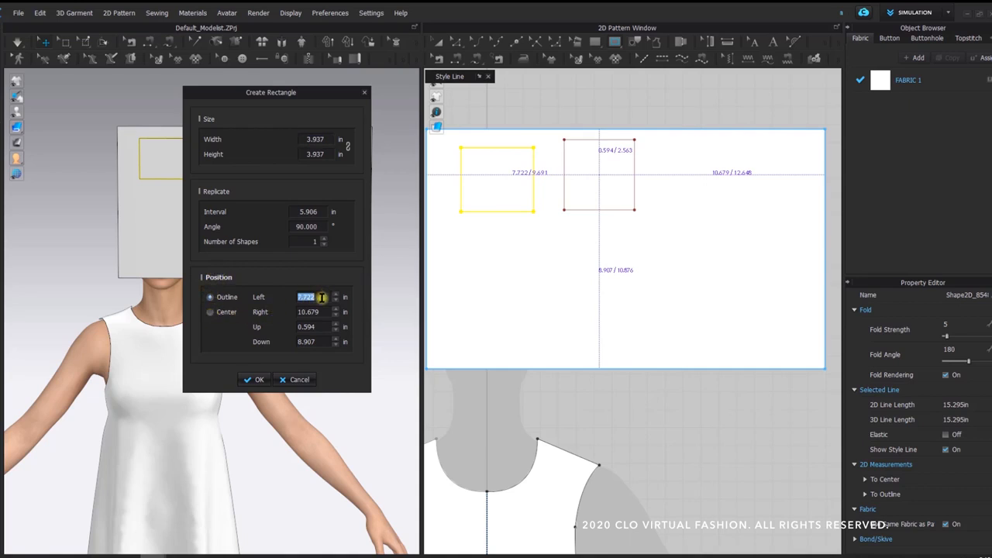
{"action": "left_click", "coordinate": [210, 312]}
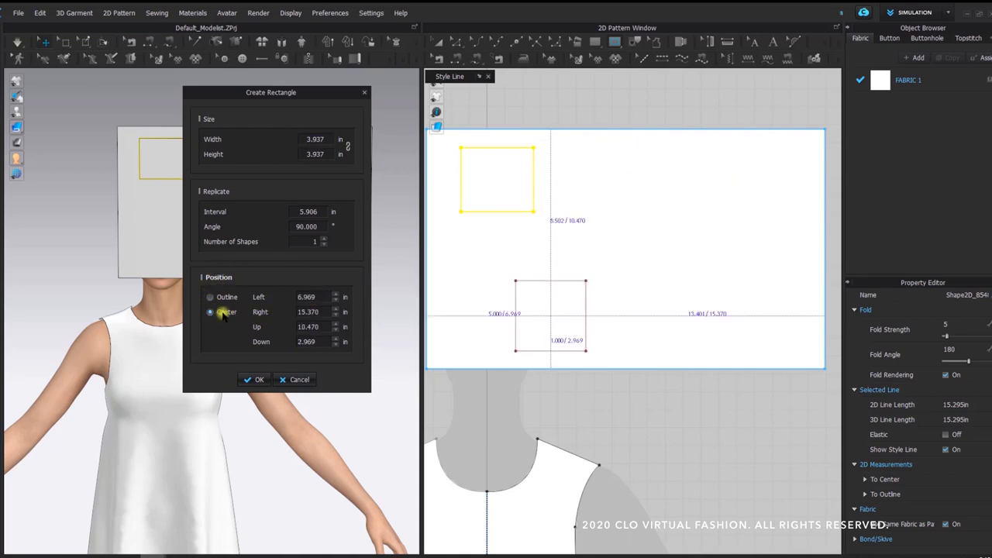
{"action": "left_click", "coordinate": [258, 379]}
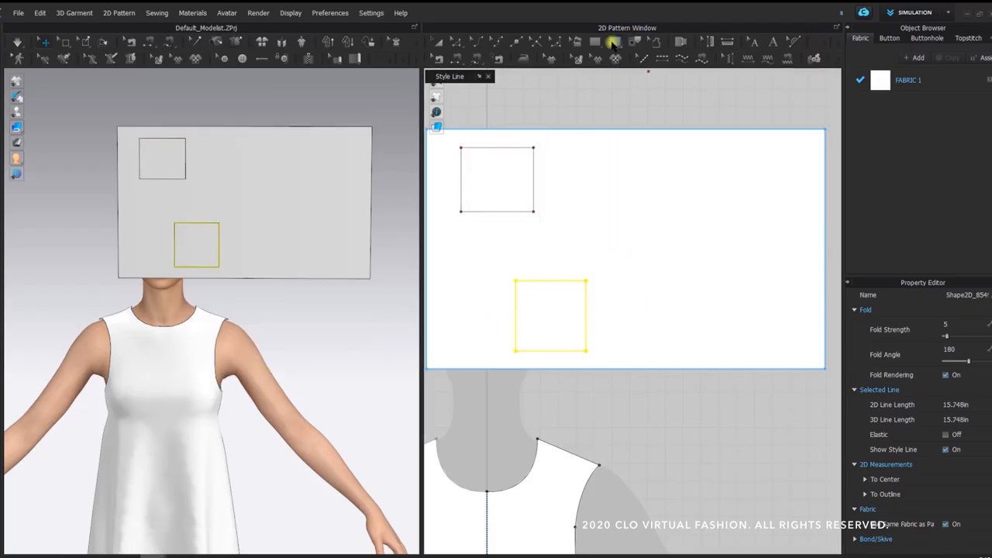
Draw an internal circle about 11.9 in around in the upper half of the rectangular pattern with Internal Ellipse
{"action": "left_click", "coordinate": [620, 45]}
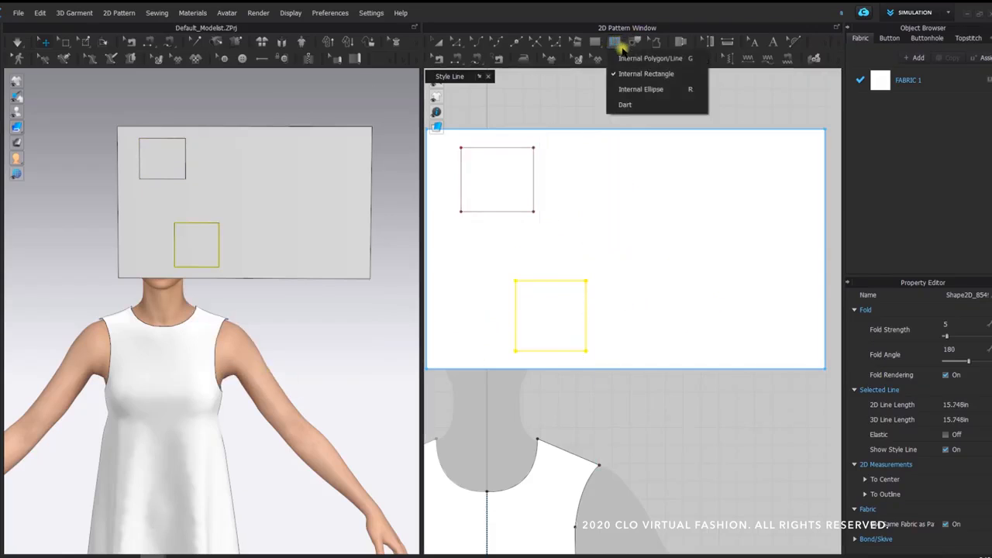
{"action": "left_click", "coordinate": [638, 88]}
{"action": "left_click_drag", "start_coordinate": [647, 155], "coordinate": [689, 214]}
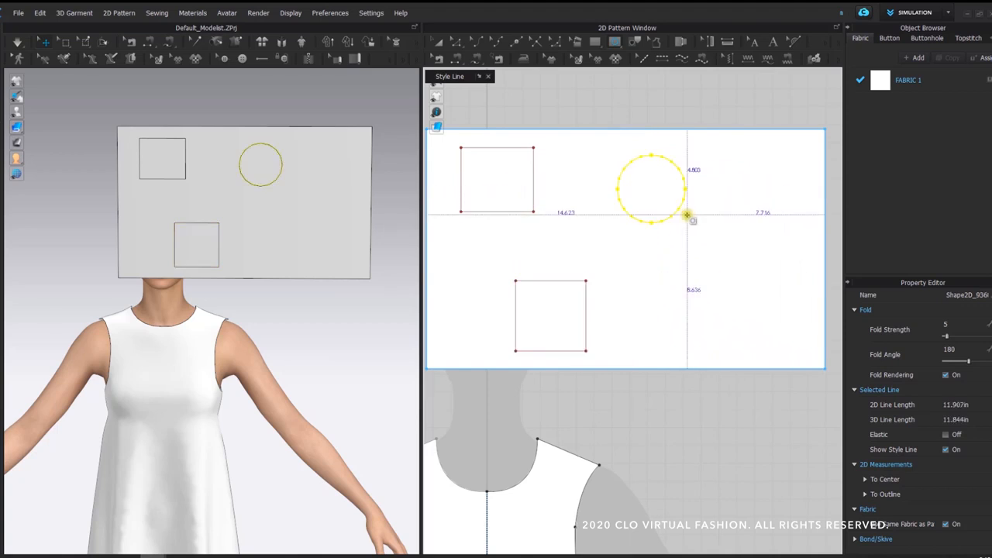
Create an internal ellipse below the circle with a radius of 1 in wide and 4 in high
{"action": "left_click", "coordinate": [674, 291]}
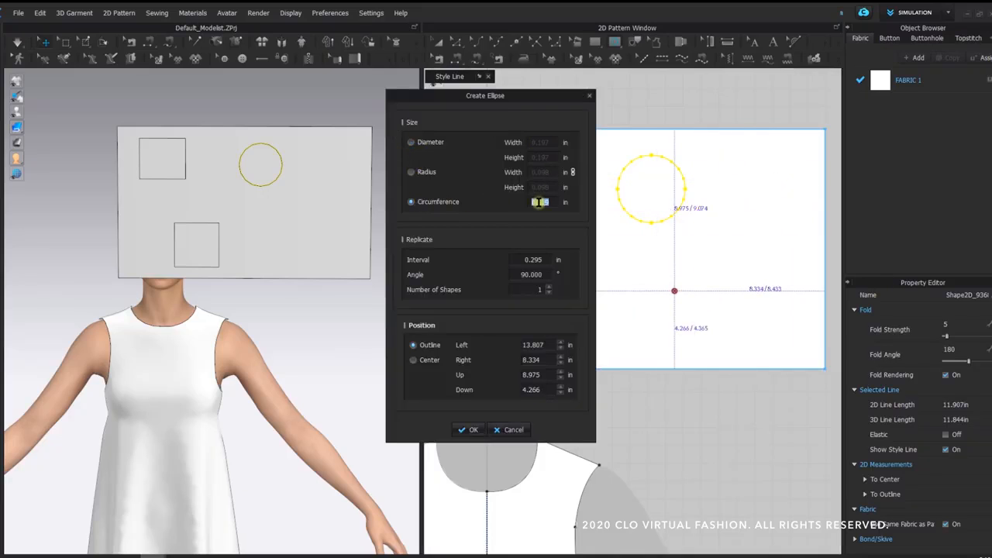
{"action": "type", "text": "4"}
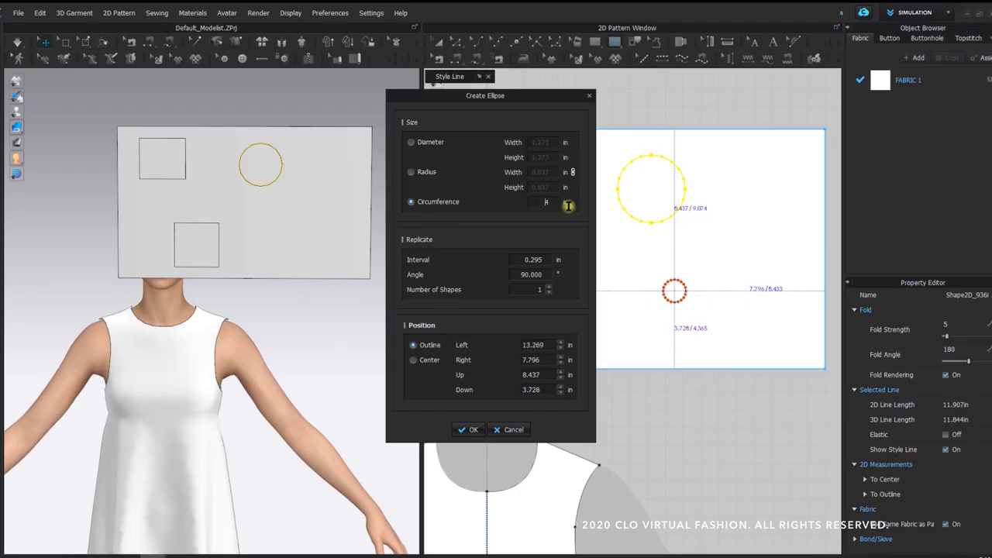
{"action": "type", "text": "2"}
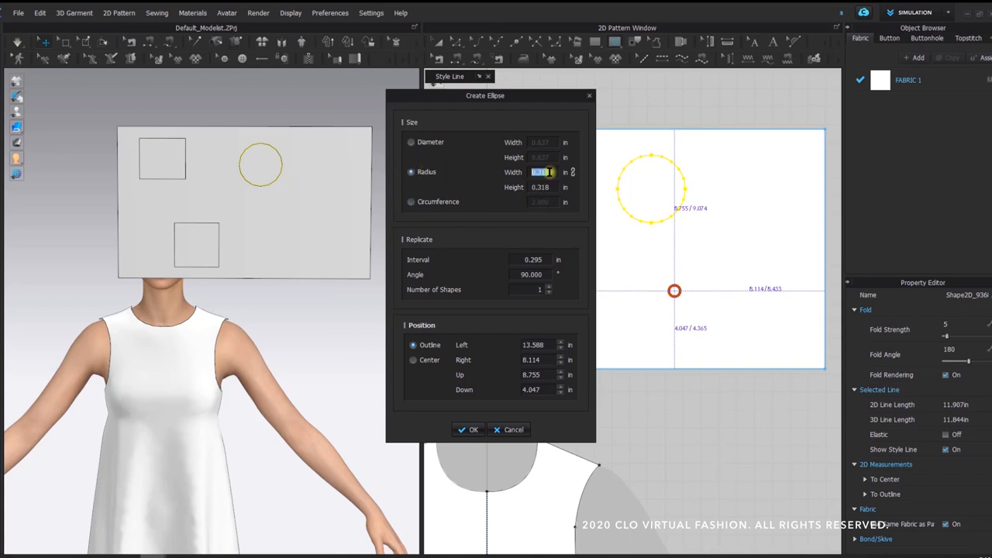
{"action": "type", "text": "4"}
{"action": "left_click_drag", "start_coordinate": [477, 94], "coordinate": [229, 94]}
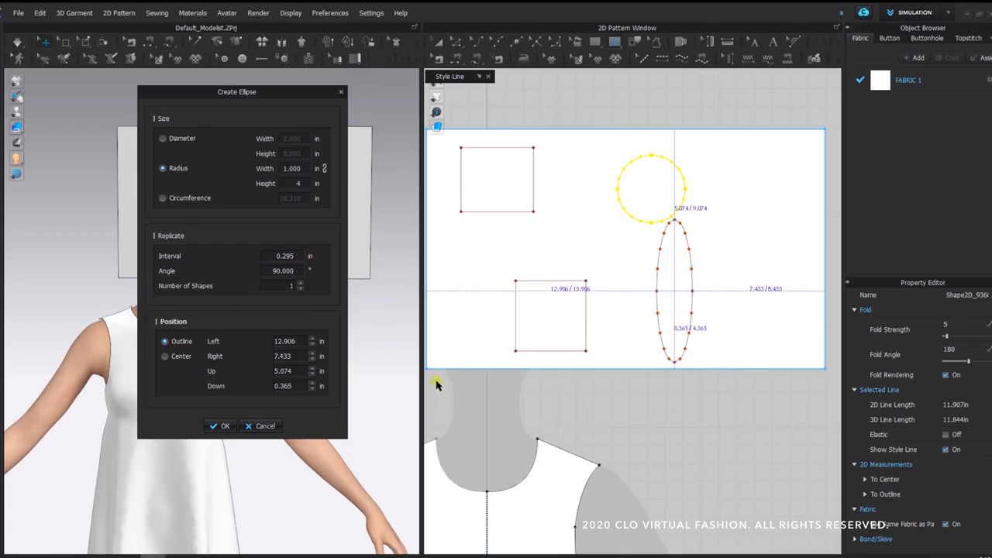
{"action": "left_click", "coordinate": [221, 425]}
Draw an open internal line about 19.4 in long, mixing curved and straight segments, to the right of the circle and ellipse
{"action": "left_click", "coordinate": [594, 43]}
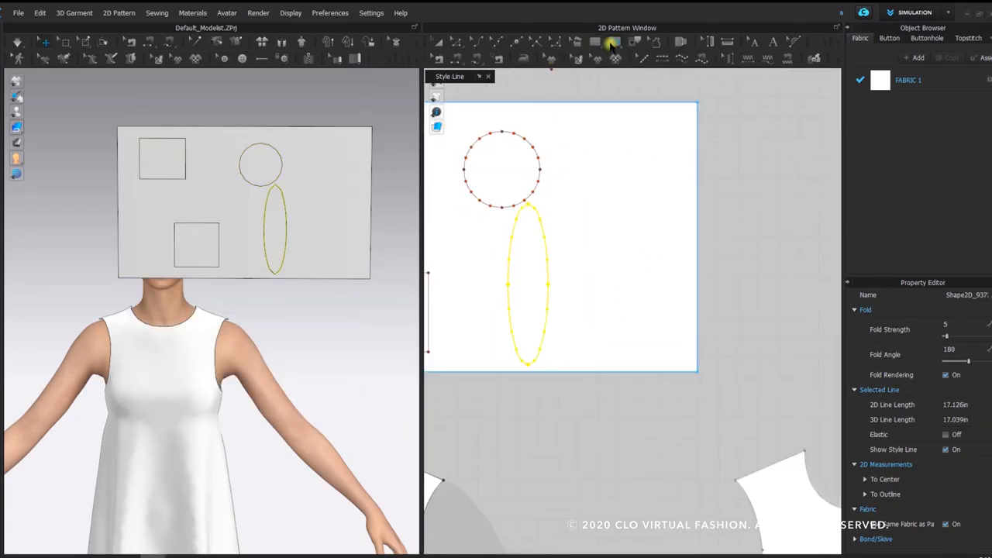
{"action": "left_click", "coordinate": [615, 43]}
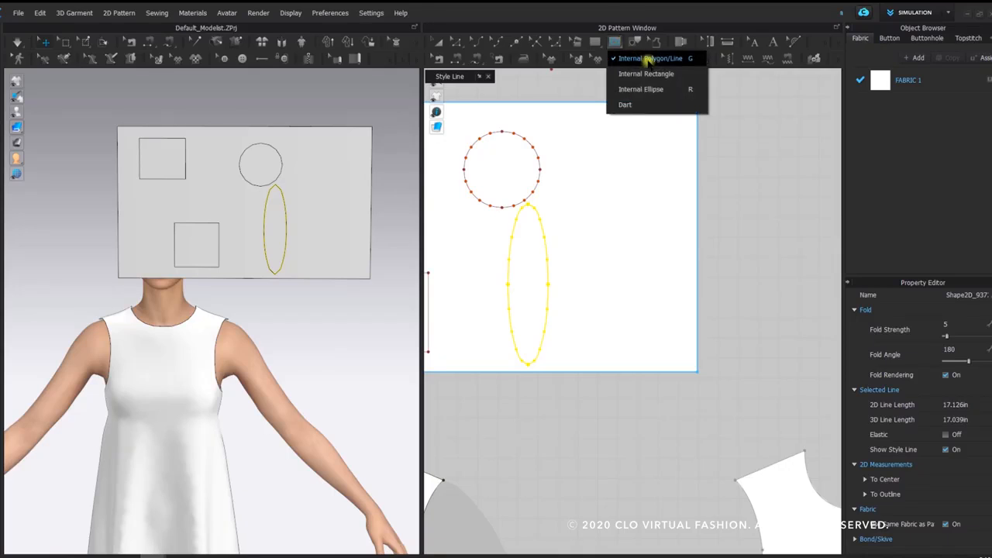
{"action": "left_click", "coordinate": [648, 59]}
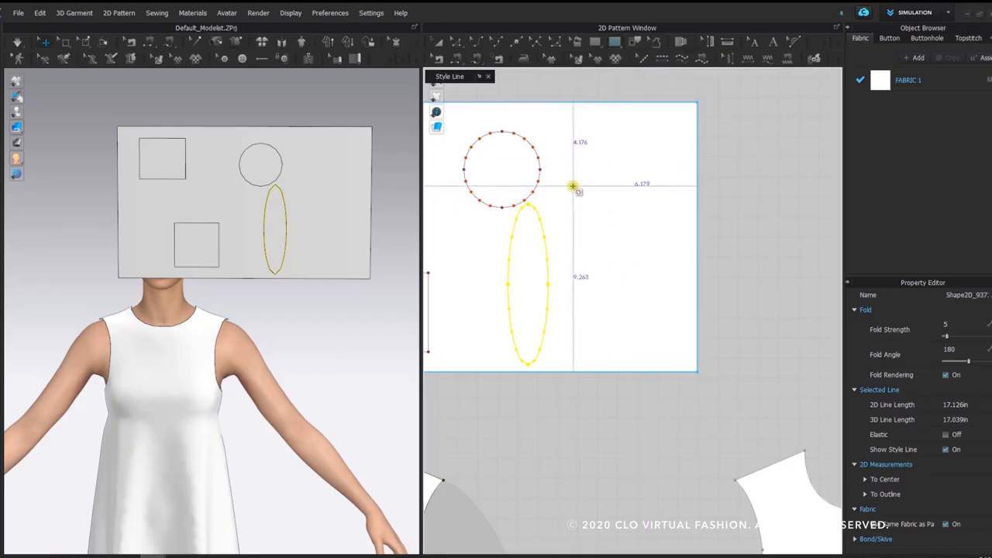
{"action": "scroll", "coordinate": [665, 280], "scroll_direction": "down", "scroll_amount": 2}
{"action": "scroll", "coordinate": [661, 277], "scroll_direction": "down", "scroll_amount": 1}
{"action": "middle_click_drag", "start_coordinate": [661, 277], "coordinate": [712, 287]}
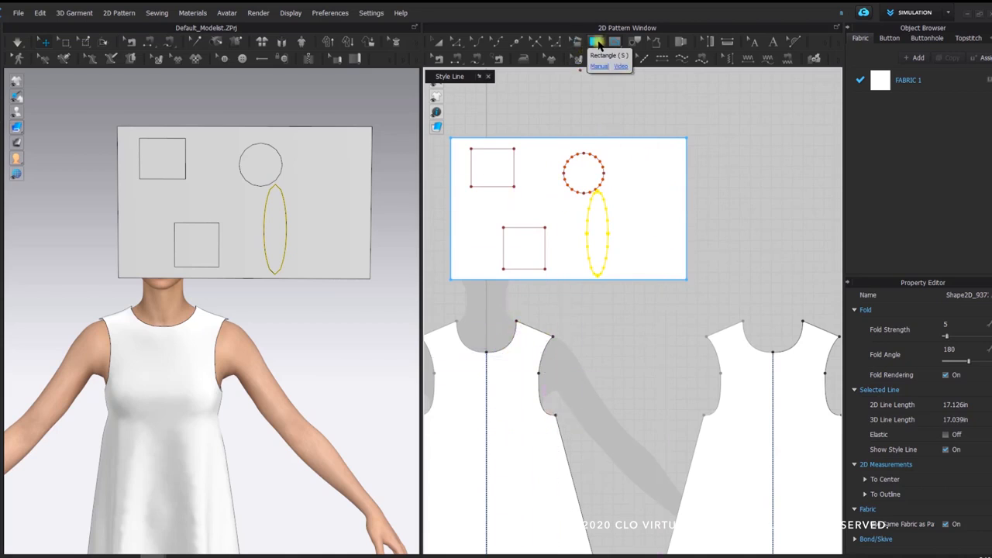
{"action": "scroll", "coordinate": [660, 164], "scroll_direction": "up", "scroll_amount": 3}
{"action": "left_click", "coordinate": [601, 159]}
{"action": "left_click_drag", "start_coordinate": [579, 197], "coordinate": [565, 282]}
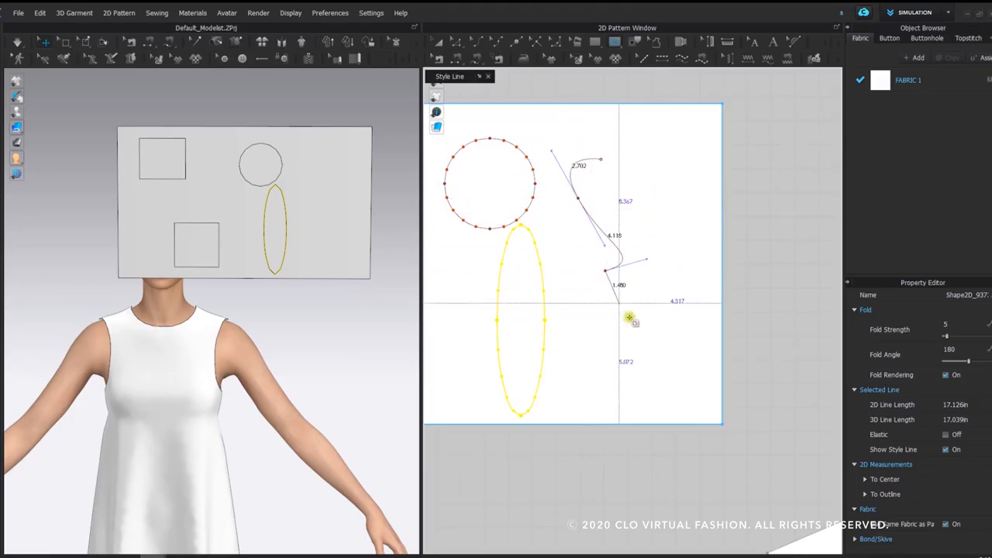
{"action": "left_click", "coordinate": [658, 312]}
{"action": "left_click", "coordinate": [665, 225]}
{"action": "left_click", "coordinate": [707, 175]}
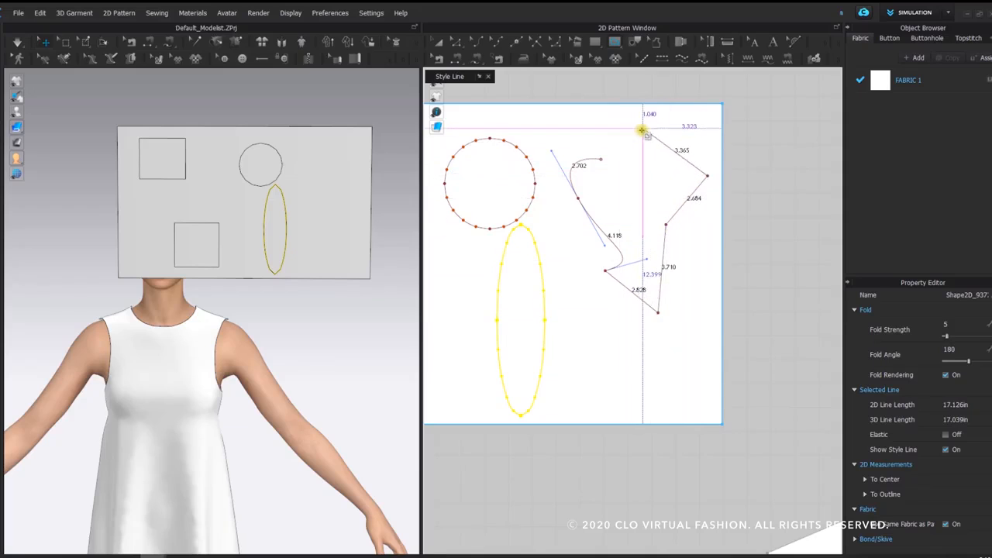
{"action": "double_click", "coordinate": [642, 131]}
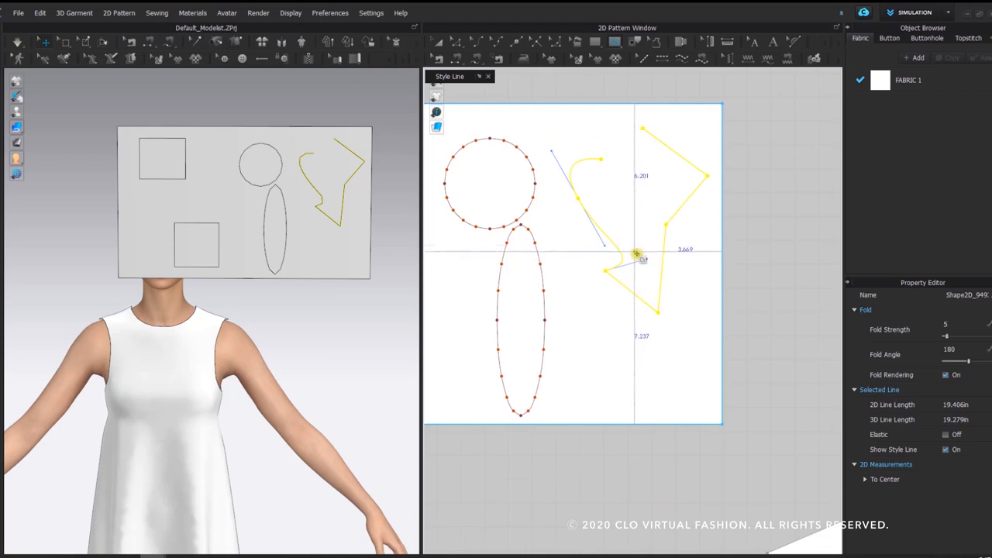
Draw a straight internal line about 4.6 in long near the rectangular pattern's lower-right corner
{"action": "middle_click_drag", "start_coordinate": [635, 252], "coordinate": [628, 223]}
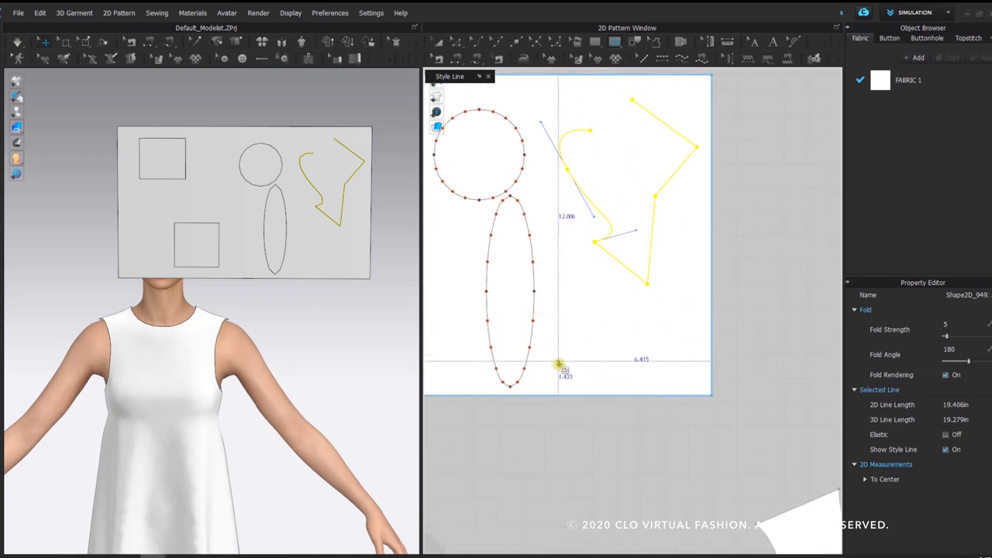
{"action": "left_click", "coordinate": [669, 360]}
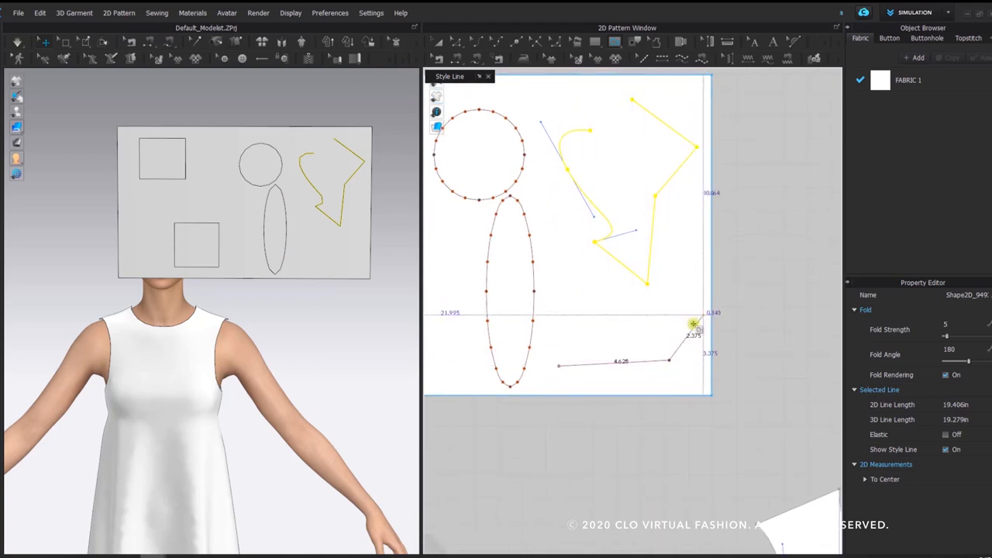
{"action": "key", "text": "Return"}
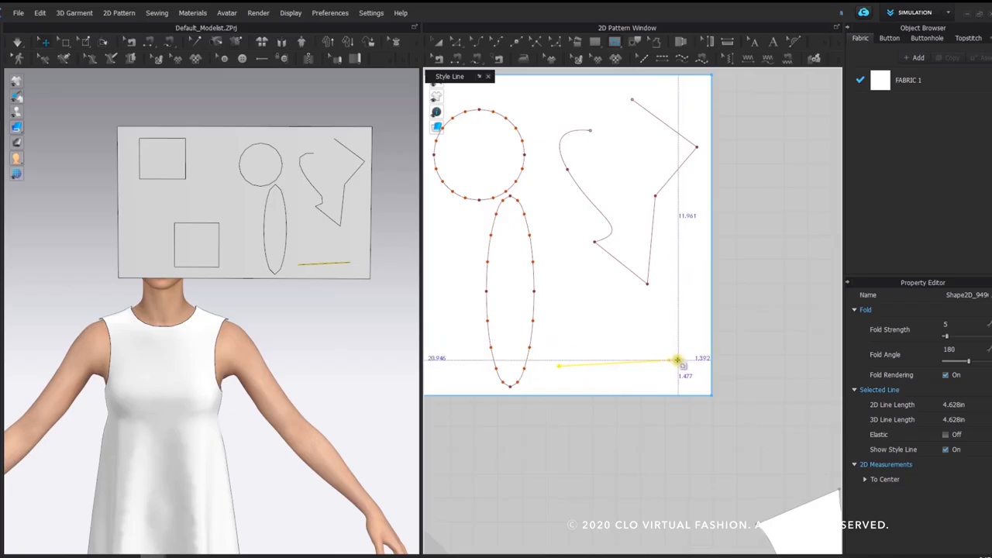
Draw a closed half-heart internal shape about 11.2 in around, with curved sides and a straight closing edge, between the upper internal rectangle and the circle
{"action": "right_click_drag", "start_coordinate": [633, 339], "coordinate": [693, 350]}
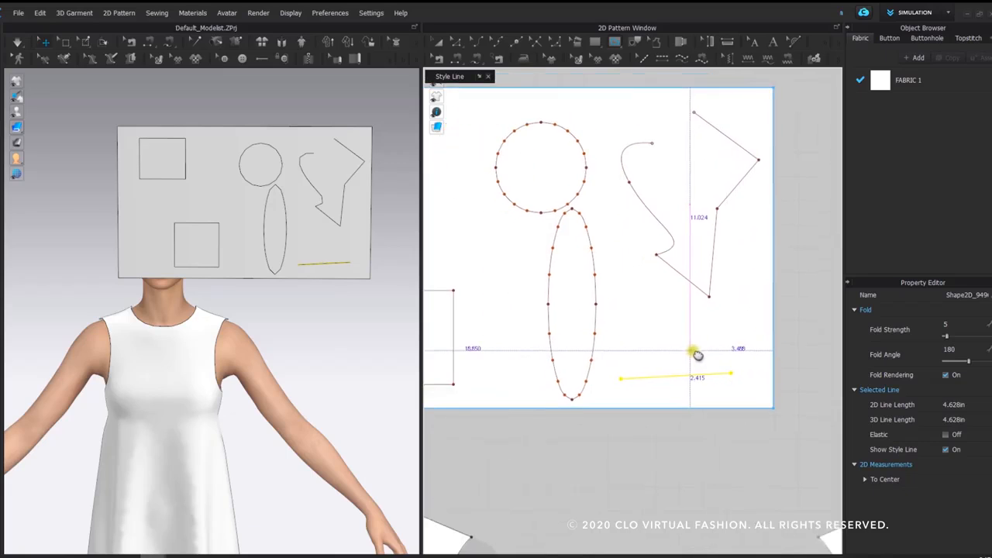
{"action": "right_click_drag", "start_coordinate": [669, 191], "coordinate": [727, 212]}
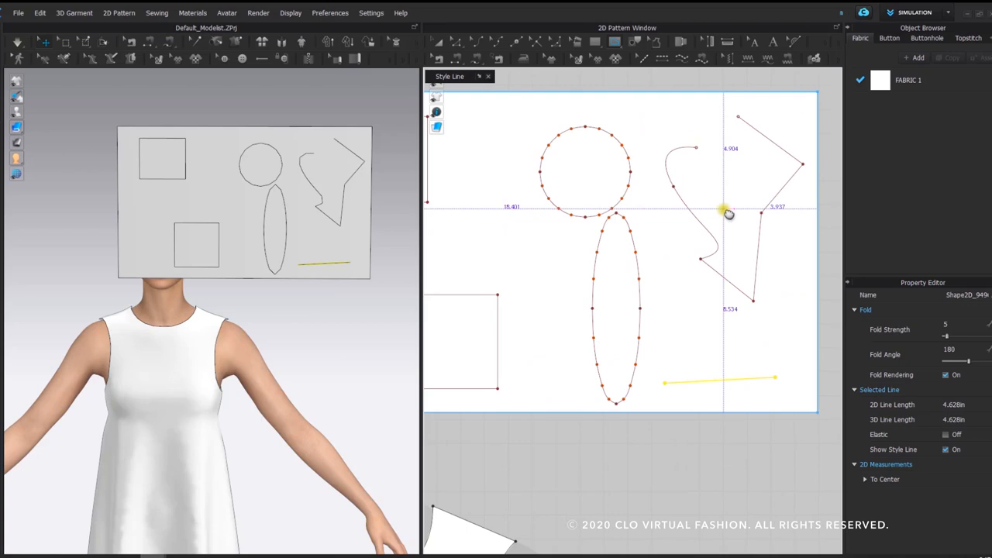
{"action": "middle_click_drag", "start_coordinate": [724, 209], "coordinate": [728, 209]}
{"action": "middle_click_drag", "start_coordinate": [666, 209], "coordinate": [734, 222]}
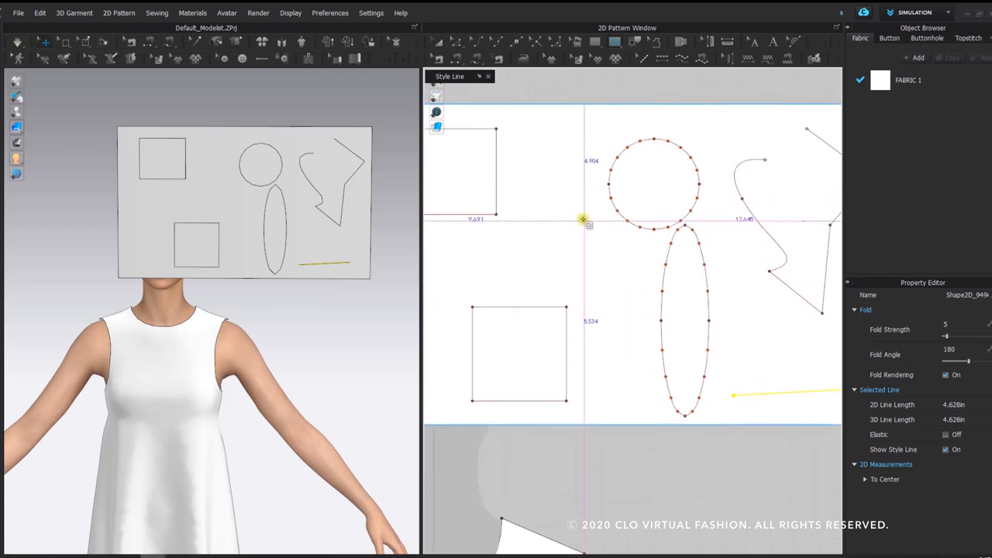
{"action": "scroll", "coordinate": [544, 210], "scroll_direction": "up", "scroll_amount": 2}
{"action": "left_click", "coordinate": [536, 214]}
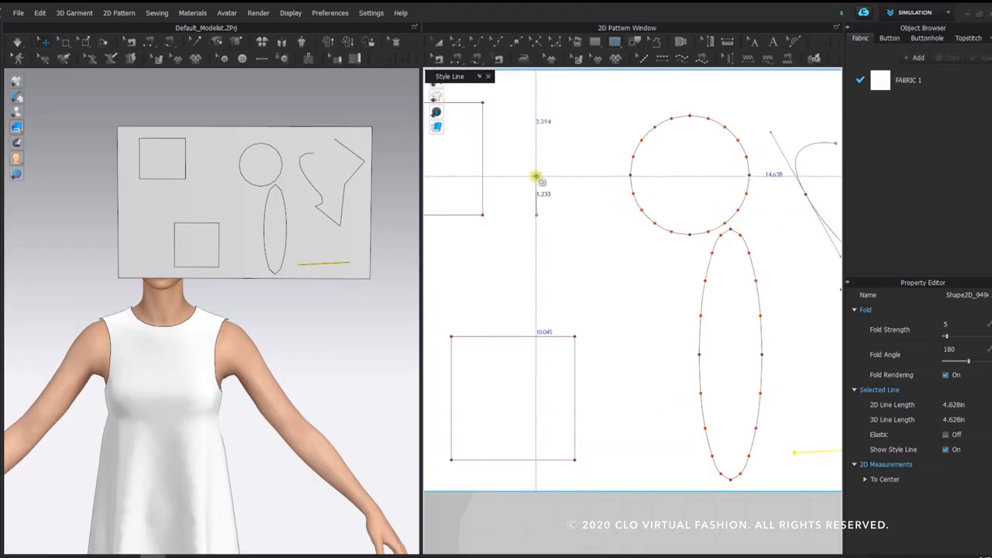
{"action": "left_click", "coordinate": [584, 164], "text": "ctrl"}
{"action": "left_click", "coordinate": [605, 220], "text": "ctrl"}
{"action": "left_click", "coordinate": [599, 284], "text": "ctrl"}
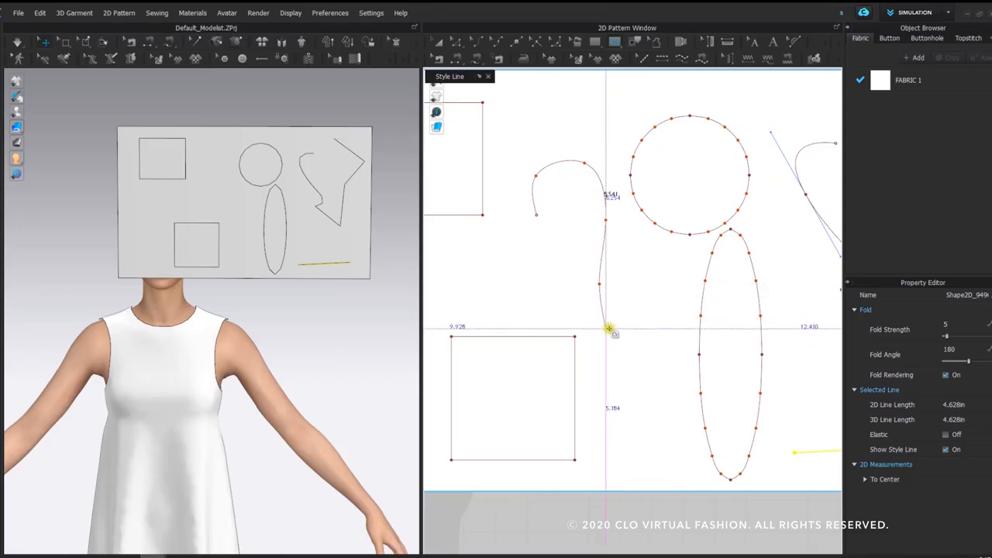
{"action": "left_click", "coordinate": [613, 324], "text": "ctrl"}
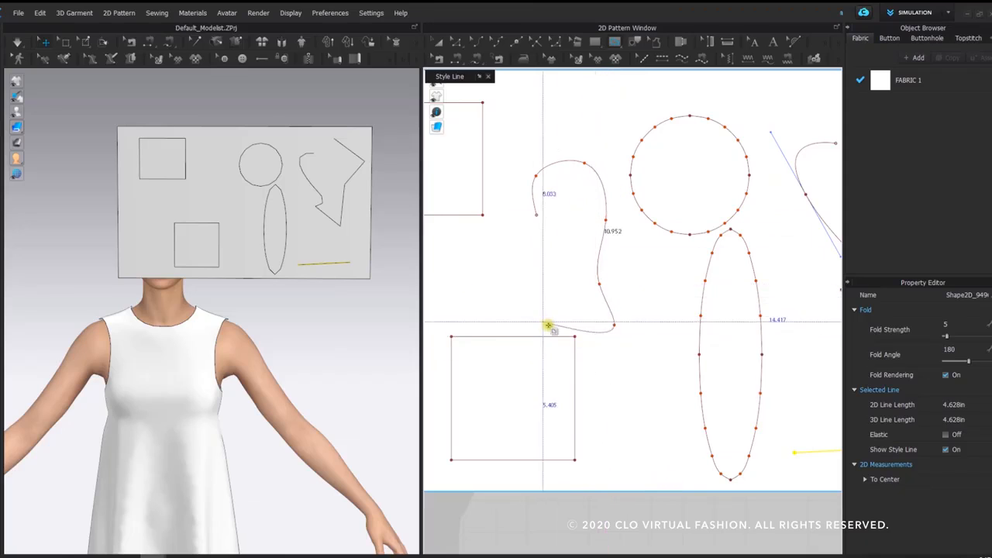
{"action": "key", "text": "BackSpace"}
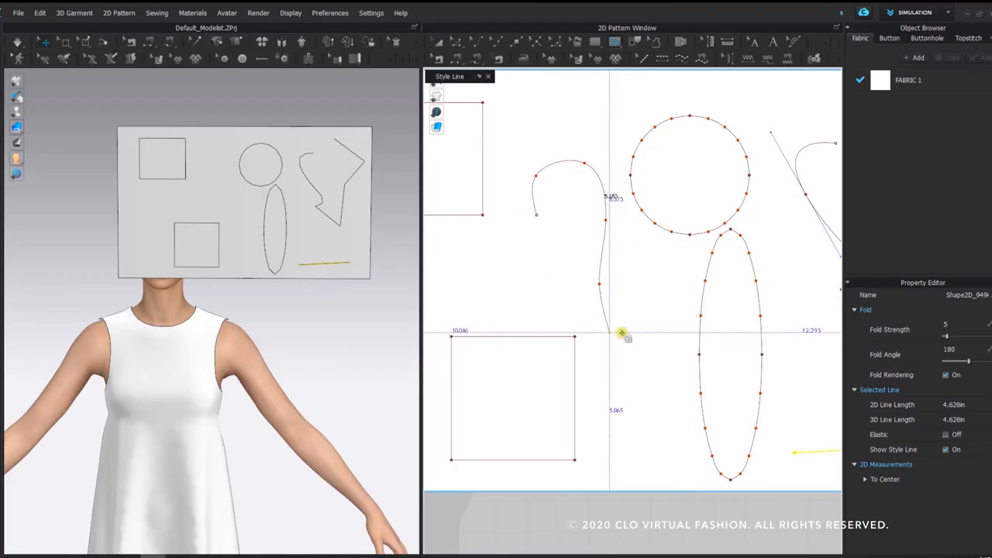
{"action": "left_click", "coordinate": [605, 301], "text": "ctrl"}
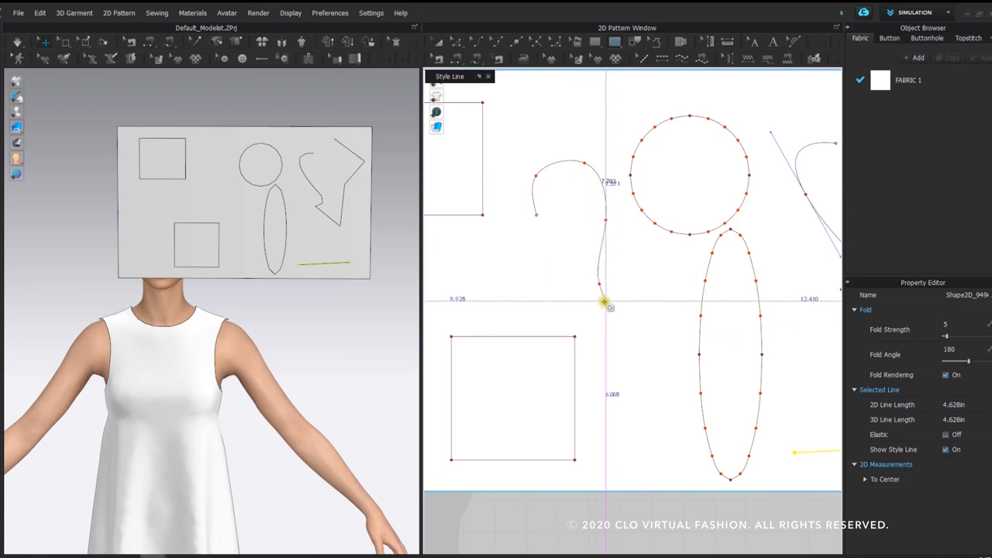
{"action": "left_click", "coordinate": [536, 216]}
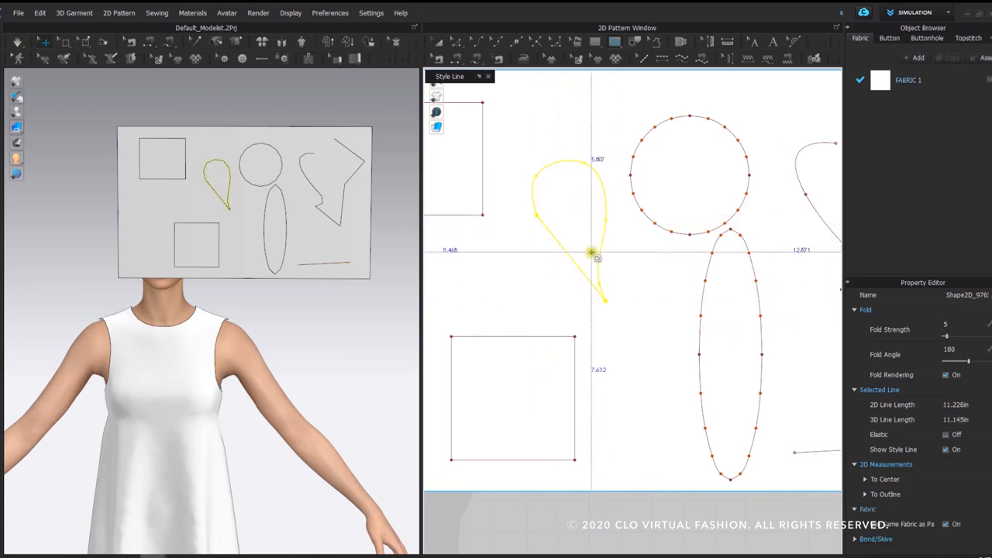
Unfold the half-heart shape along its straight edge into a full heart
{"action": "left_click", "coordinate": [458, 44]}
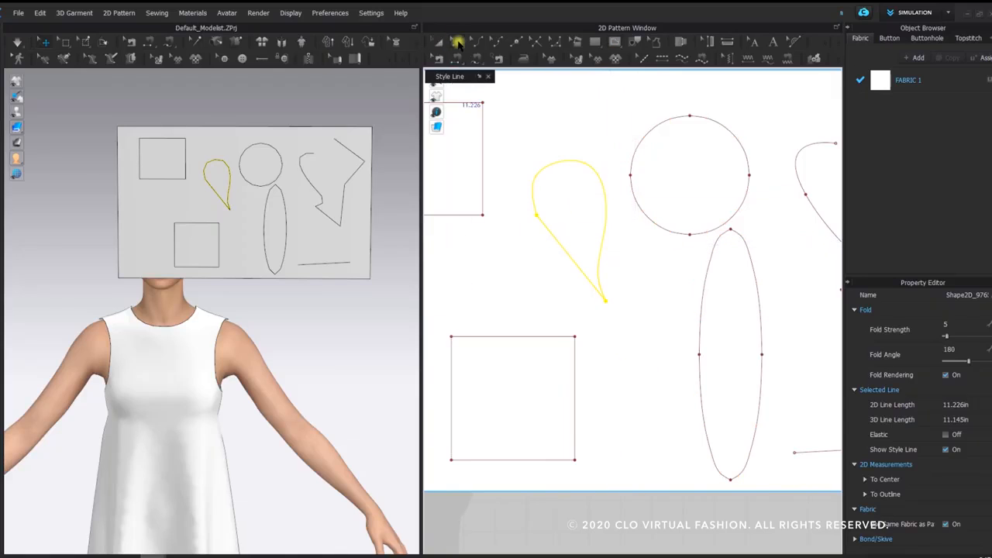
{"action": "left_click", "coordinate": [534, 120]}
{"action": "right_click_drag", "start_coordinate": [591, 140], "coordinate": [553, 120]}
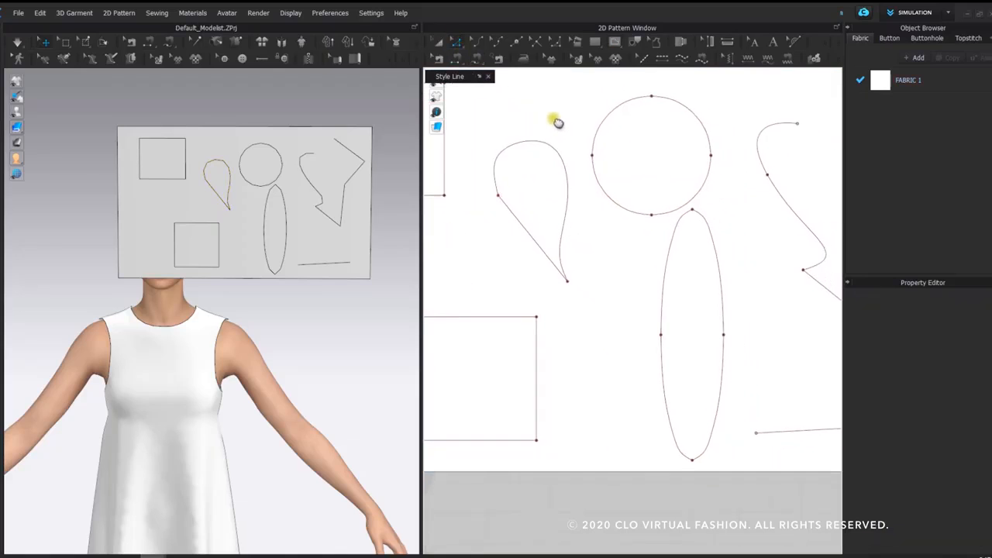
{"action": "left_click", "coordinate": [524, 236]}
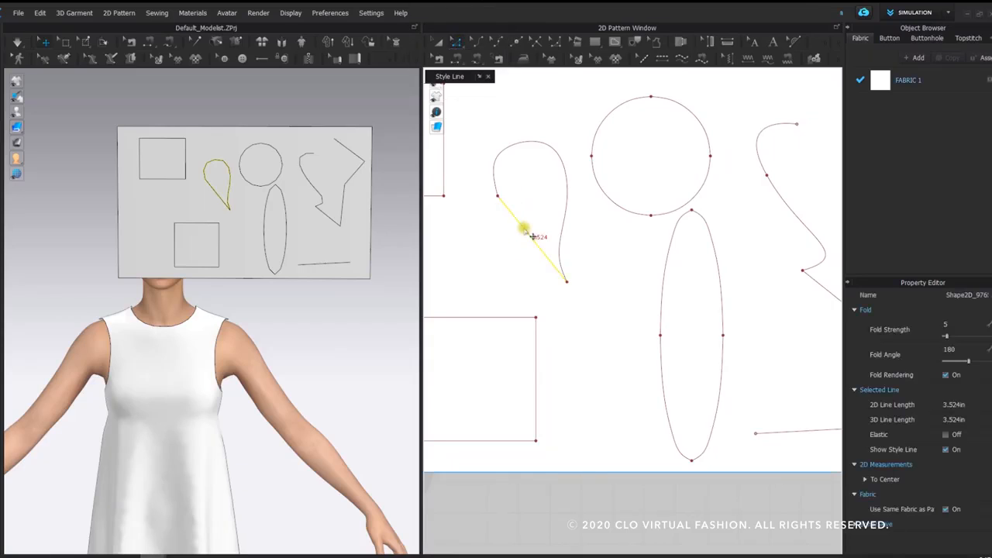
{"action": "right_click_drag", "start_coordinate": [525, 219], "coordinate": [562, 241]}
{"action": "right_click", "coordinate": [558, 243]}
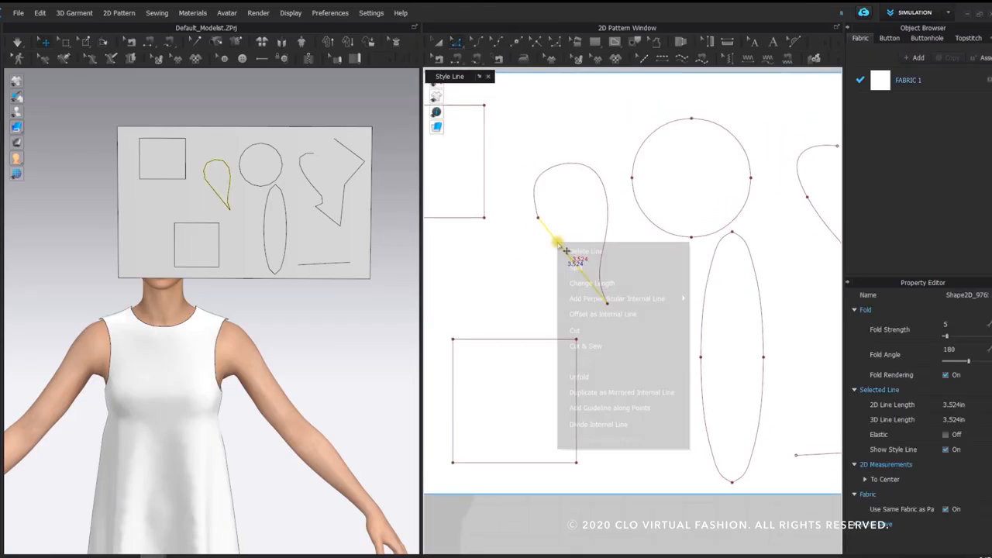
{"action": "left_click", "coordinate": [580, 377]}
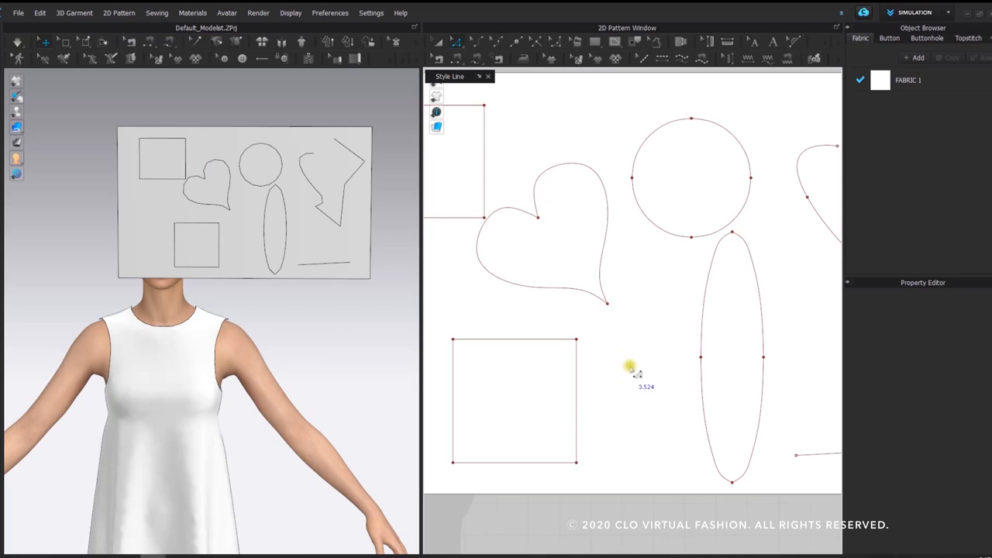
Delete both internal rectangles from the rectangular pattern
{"action": "scroll", "coordinate": [720, 310], "scroll_direction": "down", "scroll_amount": 5}
{"action": "key", "text": "a"}
{"action": "left_click", "coordinate": [577, 211]}
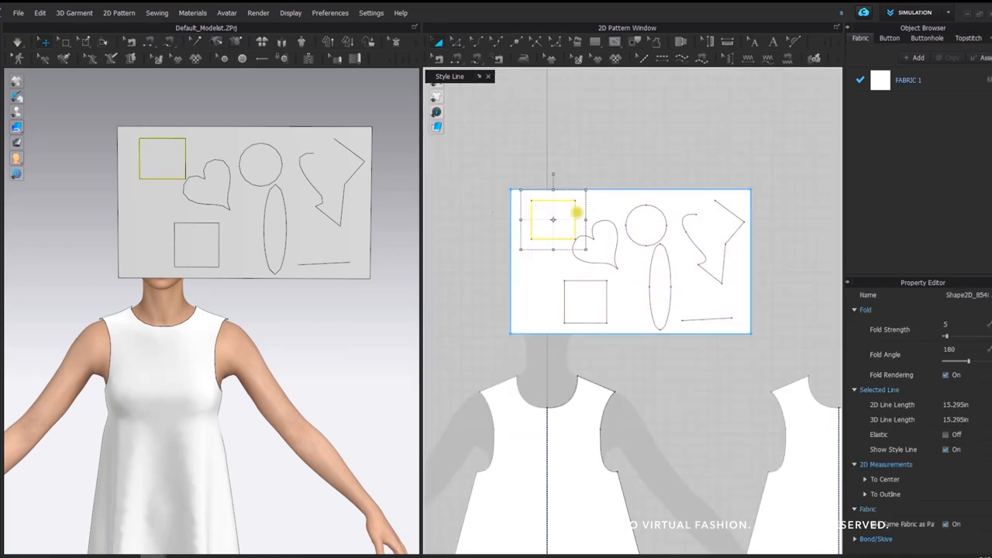
{"action": "left_click", "coordinate": [587, 286]}
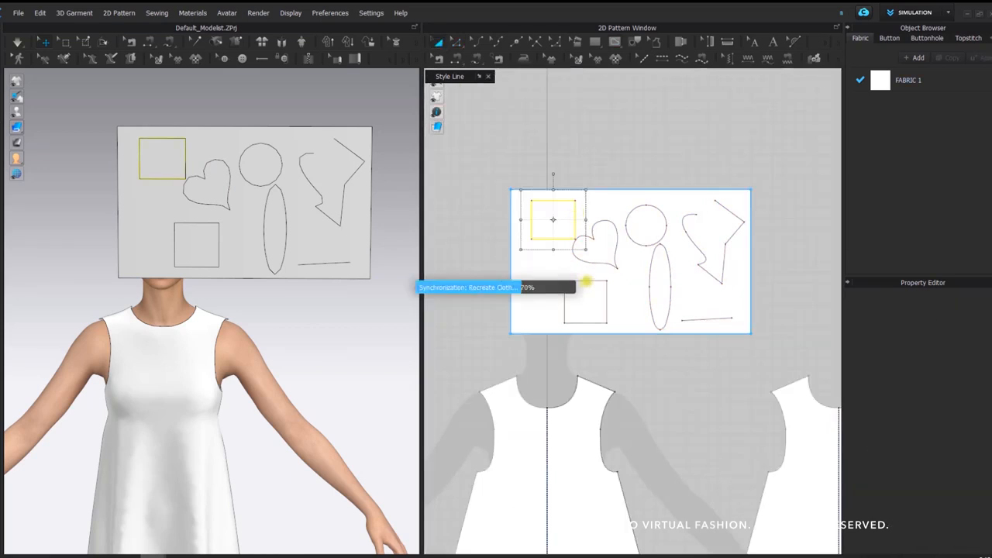
{"action": "left_click", "coordinate": [602, 289]}
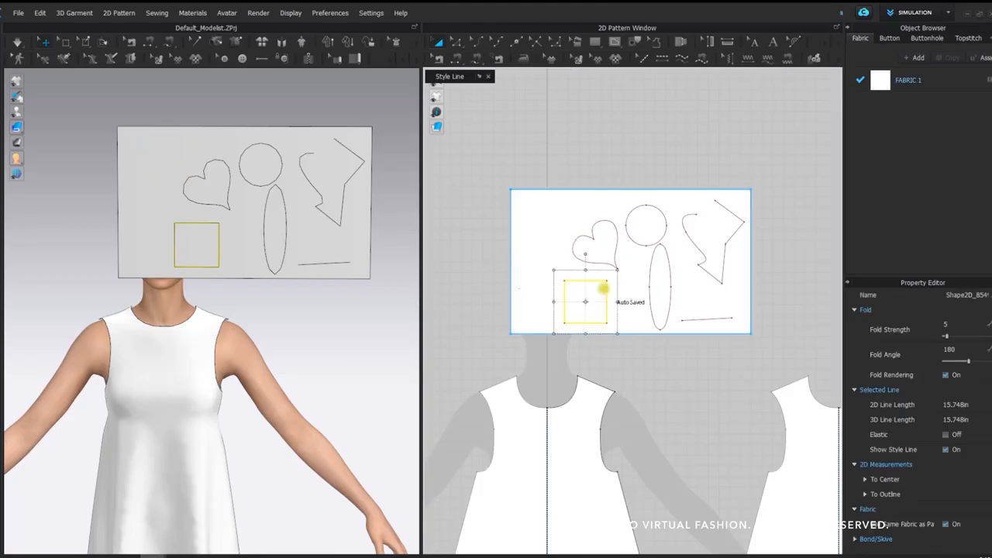
{"action": "key", "text": "Delete"}
Delete the heart-shaped internal shape
{"action": "scroll", "coordinate": [605, 265], "scroll_direction": "up", "scroll_amount": 3}
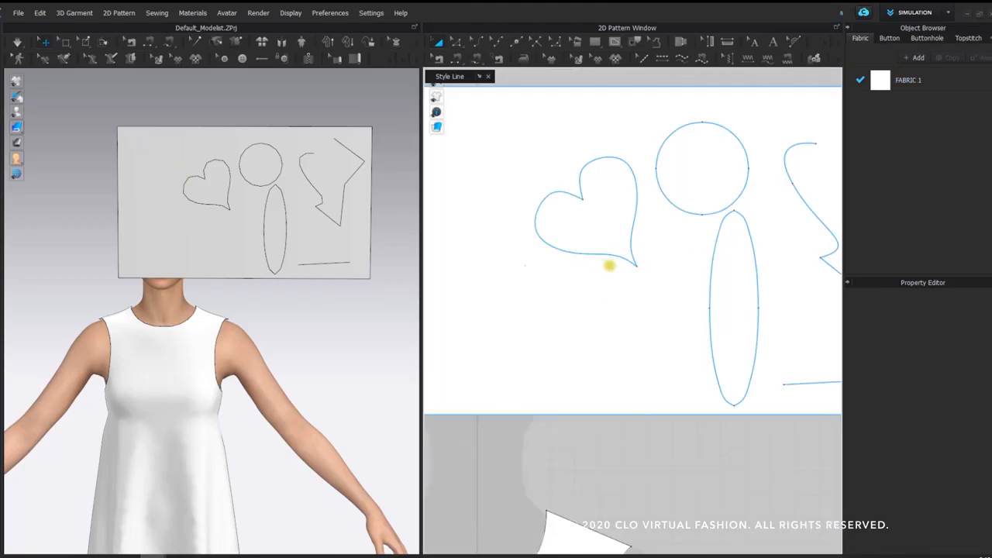
{"action": "left_click", "coordinate": [606, 314]}
{"action": "left_click", "coordinate": [620, 208]}
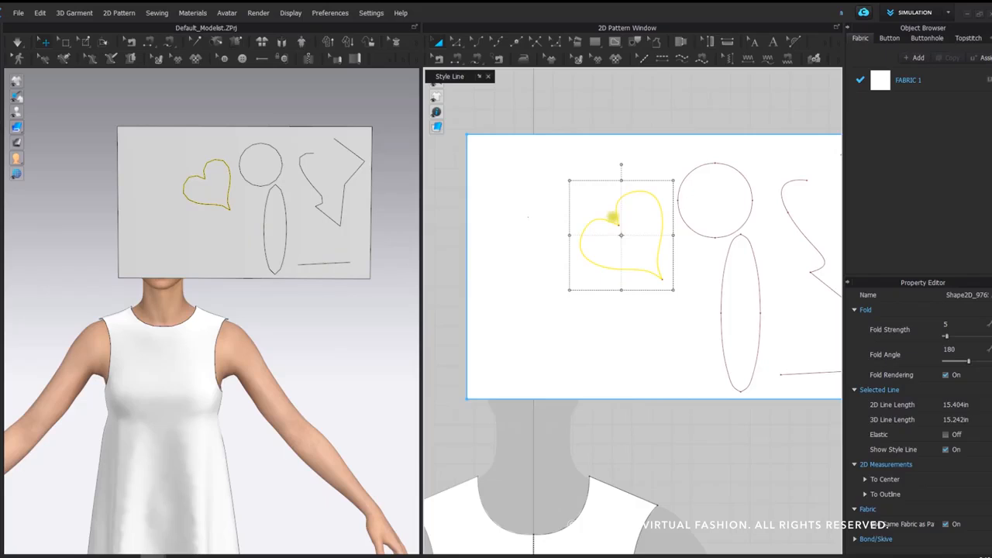
{"action": "key", "text": "Delete"}
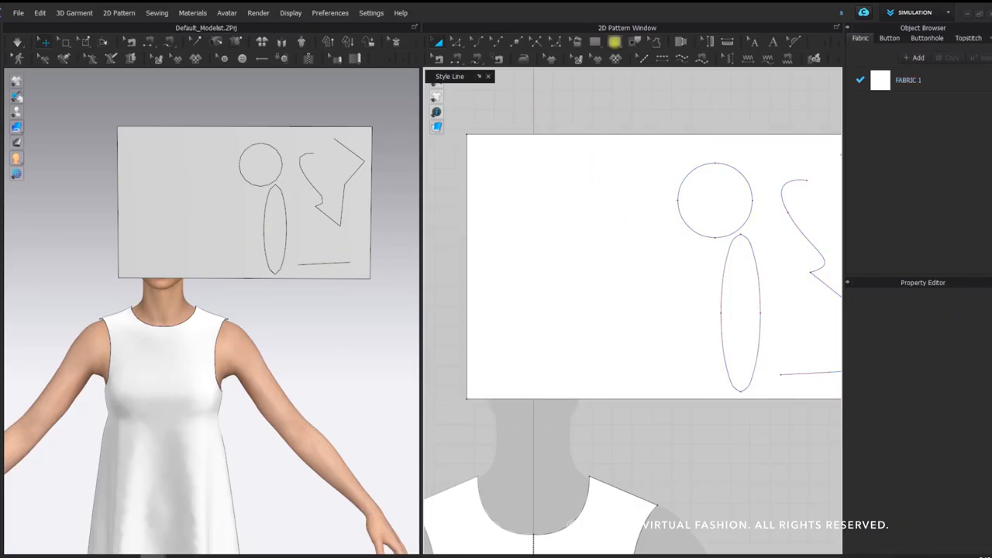
Draw a pointed pocket shape about 14.5 in around with Internal Polygon/Line, using Mirror Creation on the Local axis and a 2 in first segment
{"action": "left_click", "coordinate": [614, 42]}
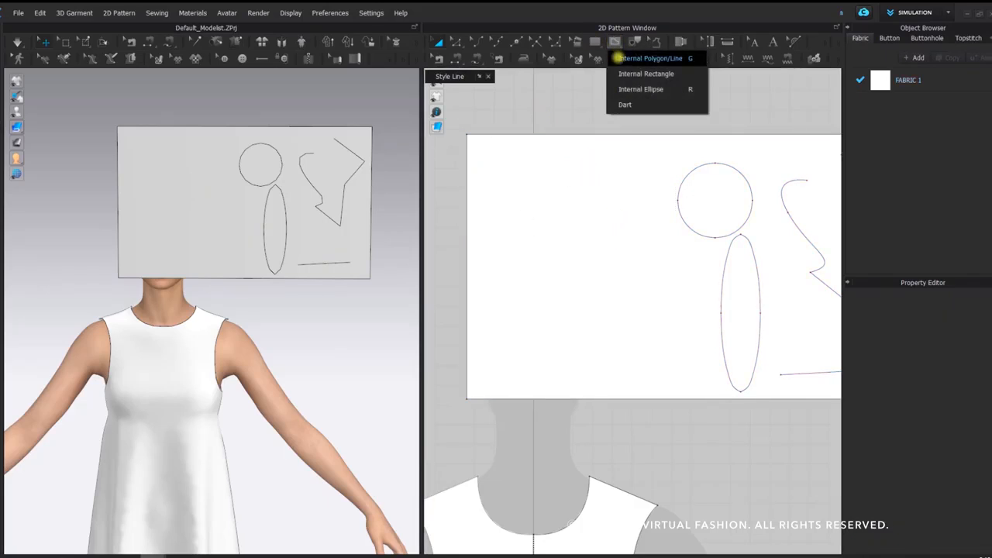
{"action": "left_click", "coordinate": [622, 60]}
{"action": "left_click", "coordinate": [556, 186]}
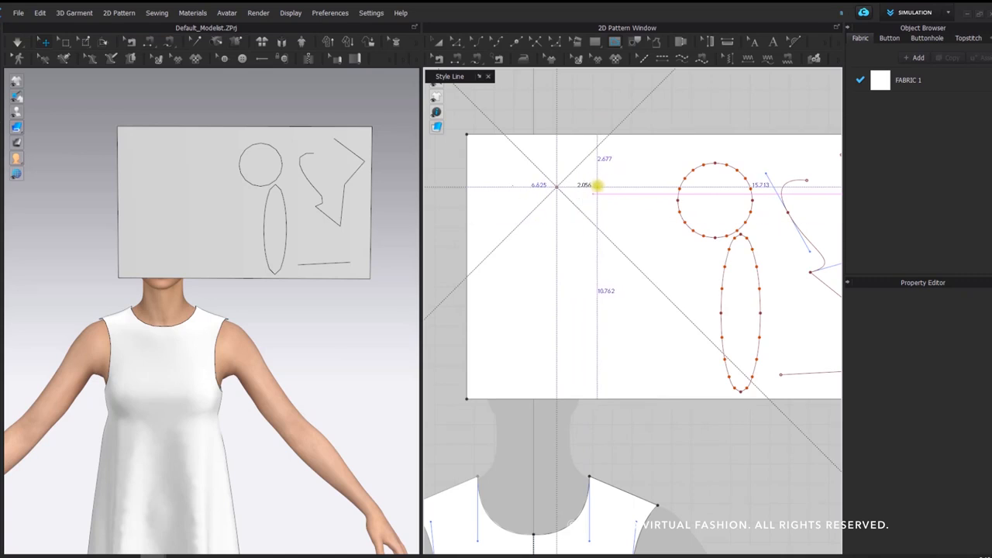
{"action": "right_click", "coordinate": [589, 186]}
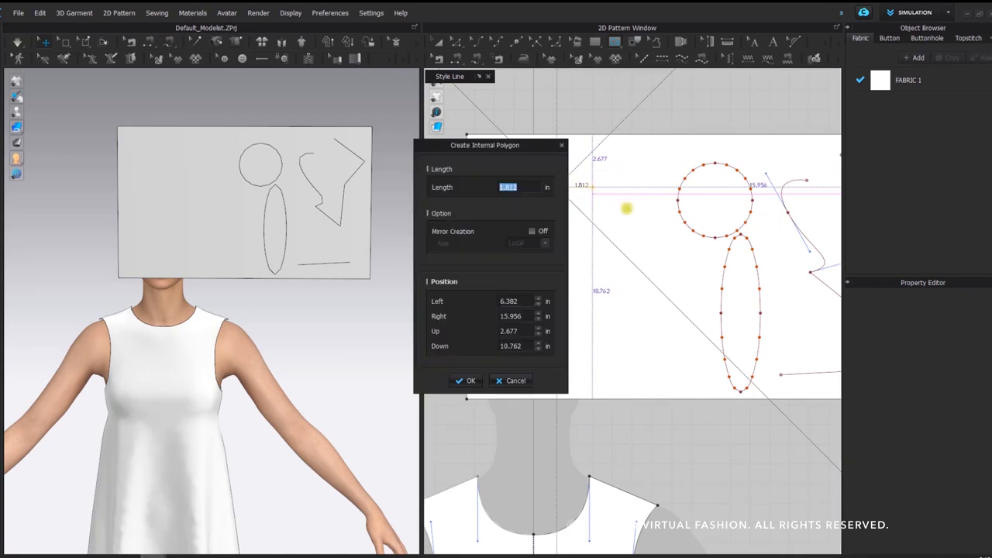
{"action": "left_click_drag", "start_coordinate": [529, 148], "coordinate": [389, 126]}
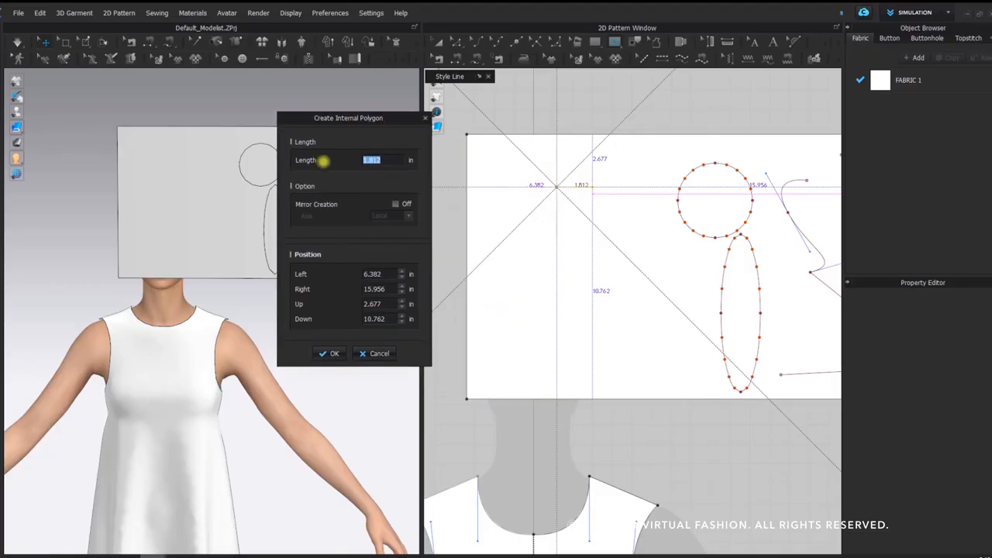
{"action": "type", "text": "4"}
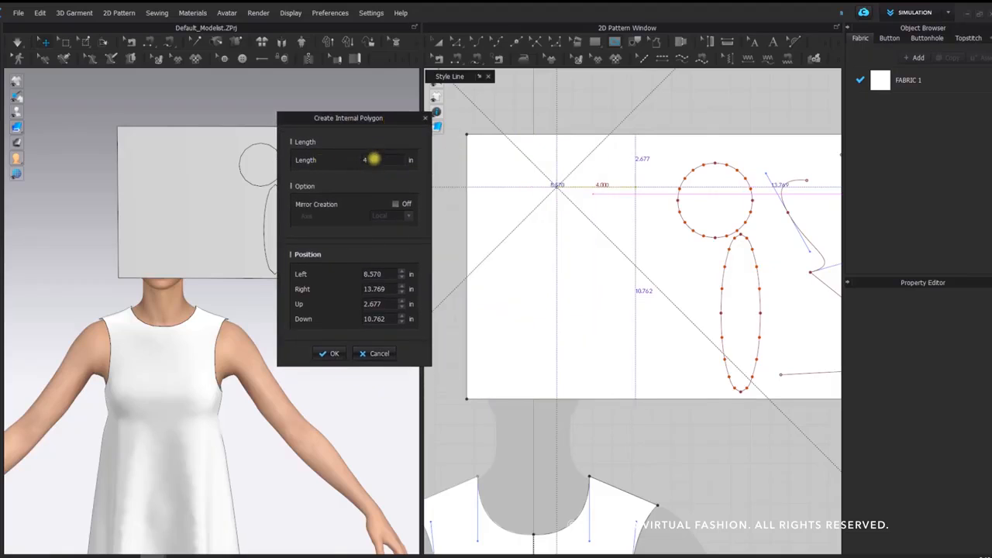
{"action": "type", "text": "2"}
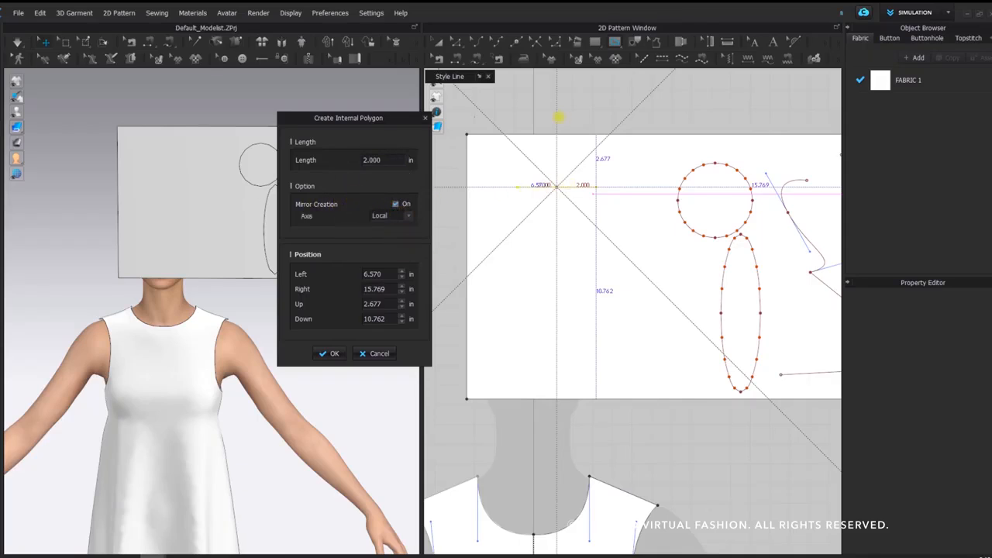
{"action": "left_click", "coordinate": [335, 354]}
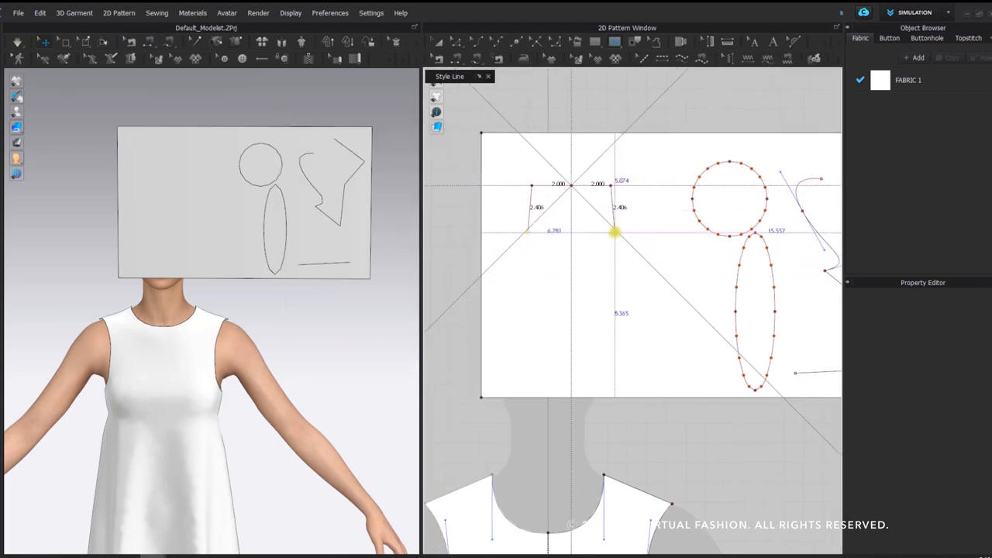
{"action": "left_click", "coordinate": [611, 235]}
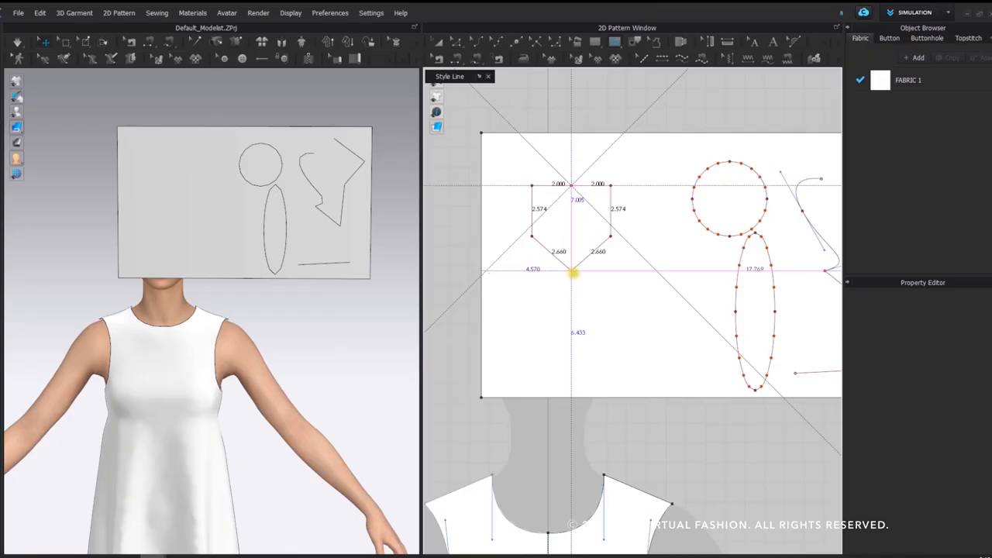
{"action": "left_click", "coordinate": [572, 272]}
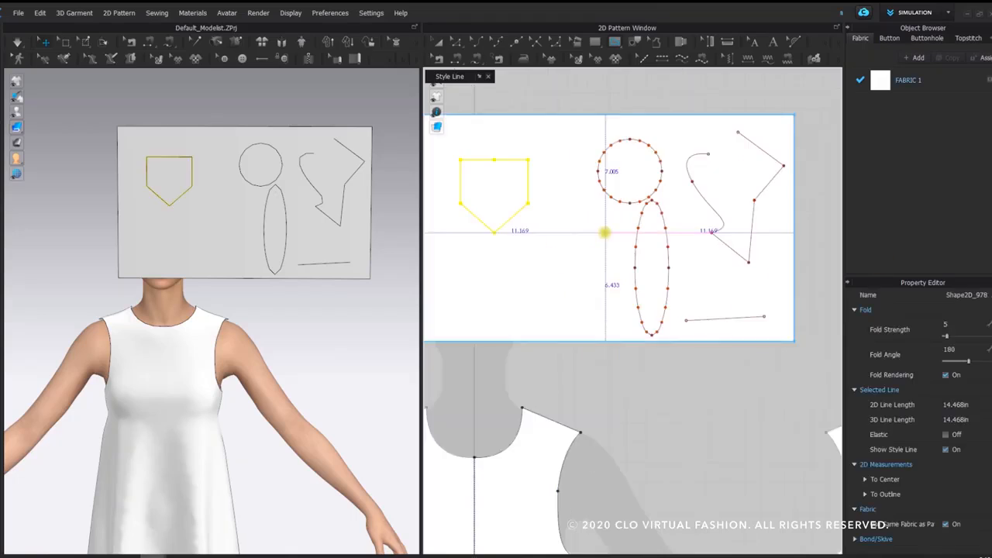
Draw a vertical internal line across the rectangular pattern's full height and a diagonal internal line about 10 in long crossing it below the pocket
{"action": "middle_click_drag", "start_coordinate": [589, 225], "coordinate": [618, 223]}
{"action": "left_click", "coordinate": [596, 112]}
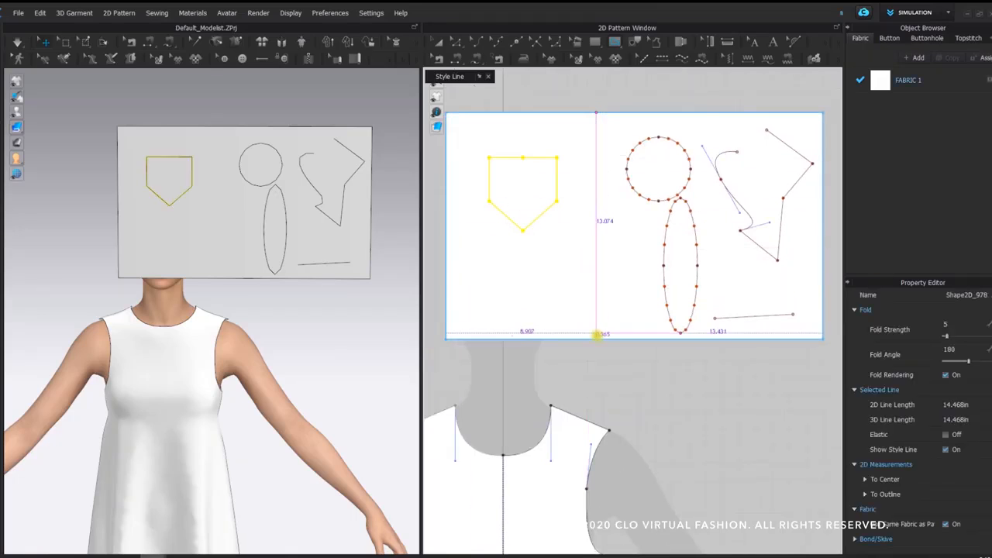
{"action": "left_click", "coordinate": [598, 339]}
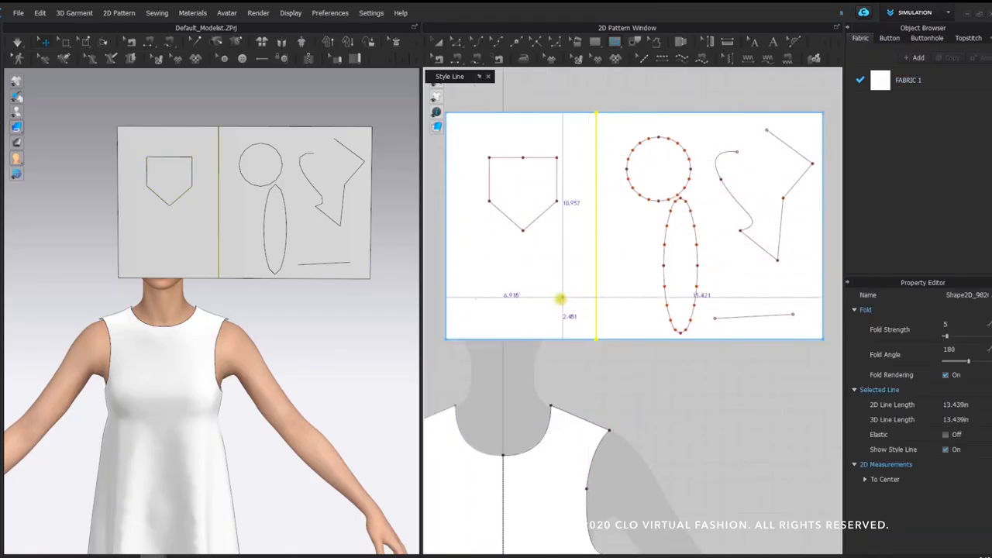
{"action": "left_click", "coordinate": [455, 282]}
{"action": "double_click", "coordinate": [613, 226]}
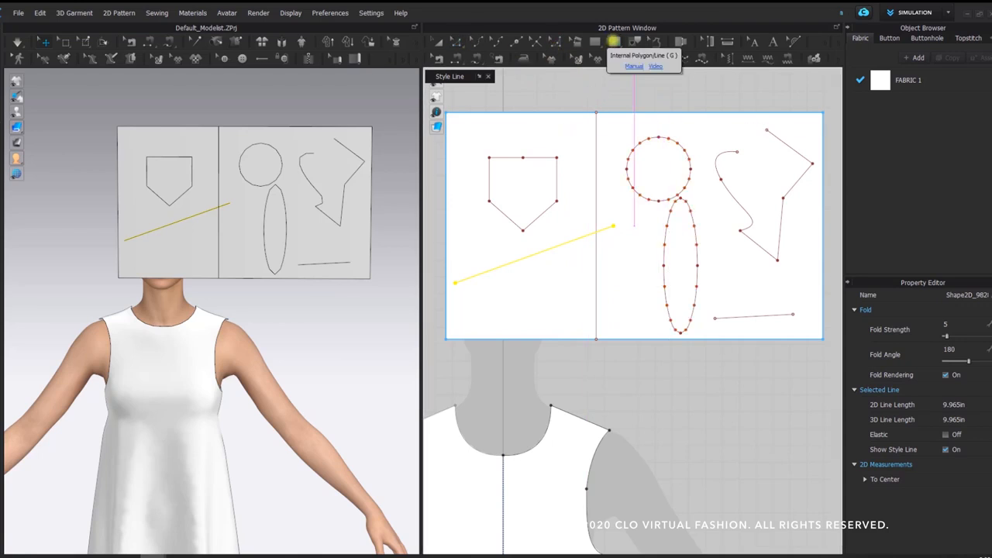
Select the pocket shape, the open mixed line and the tall ellipse one after another to inspect them as internal shapes
{"action": "key", "text": "a"}
{"action": "left_click", "coordinate": [551, 158]}
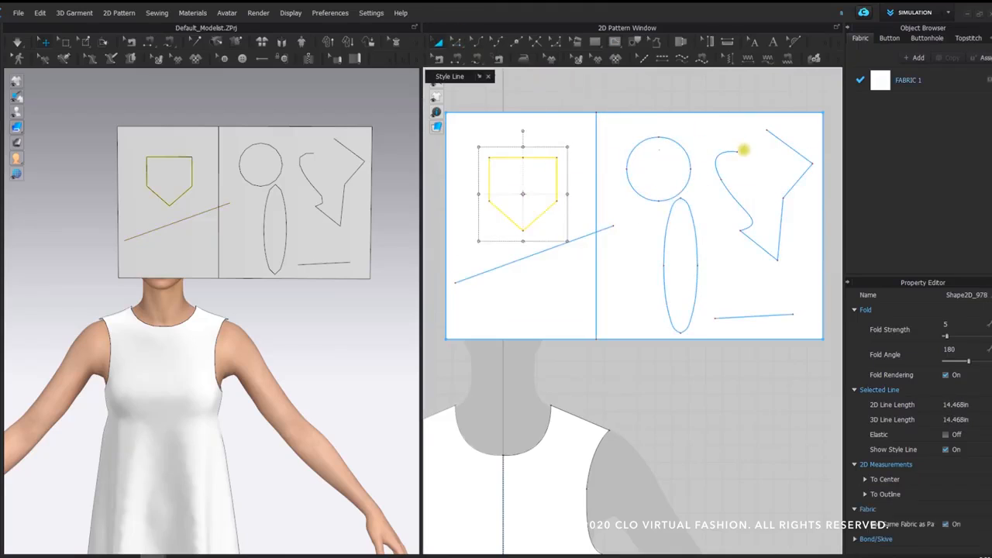
{"action": "left_click", "coordinate": [729, 153]}
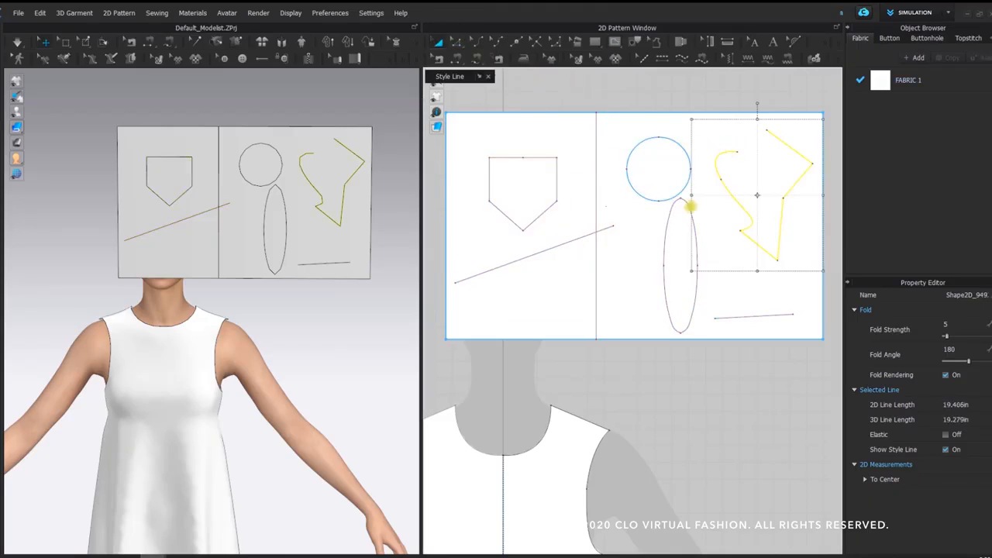
{"action": "left_click", "coordinate": [670, 210]}
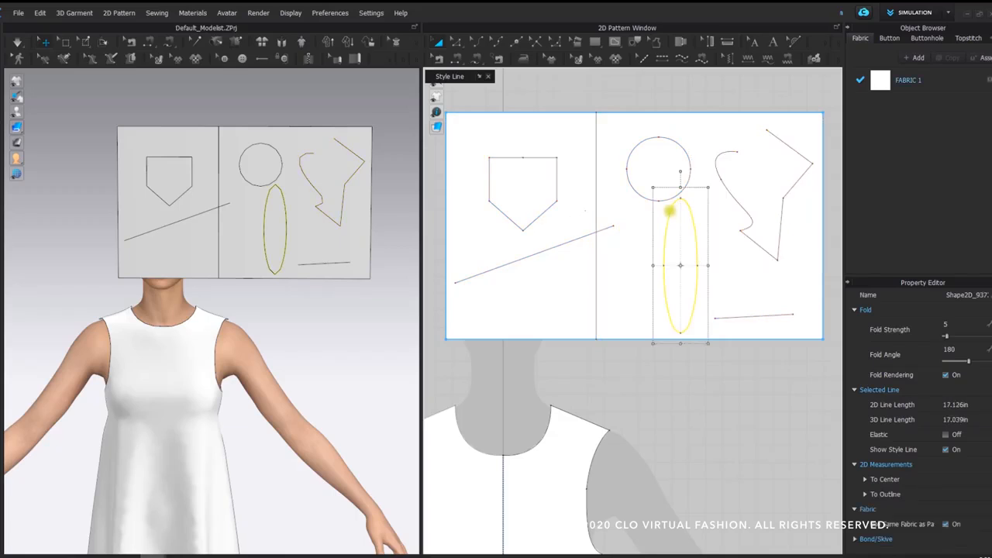
Delete the rectangular pattern together with all its practice internal shapes
{"action": "left_click", "coordinate": [771, 317]}
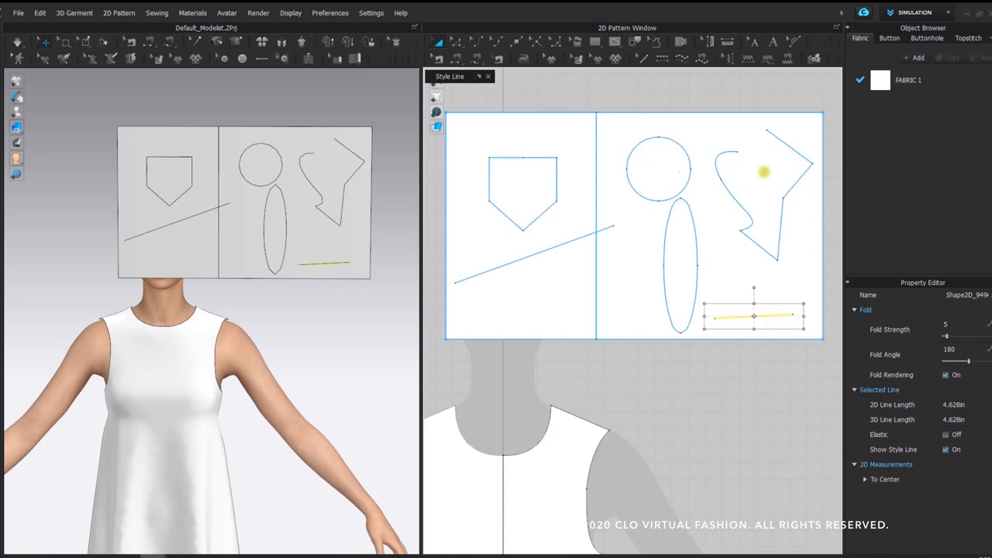
{"action": "scroll", "coordinate": [559, 135], "scroll_direction": "down", "scroll_amount": 3}
{"action": "scroll", "coordinate": [601, 172], "scroll_direction": "up", "scroll_amount": 2}
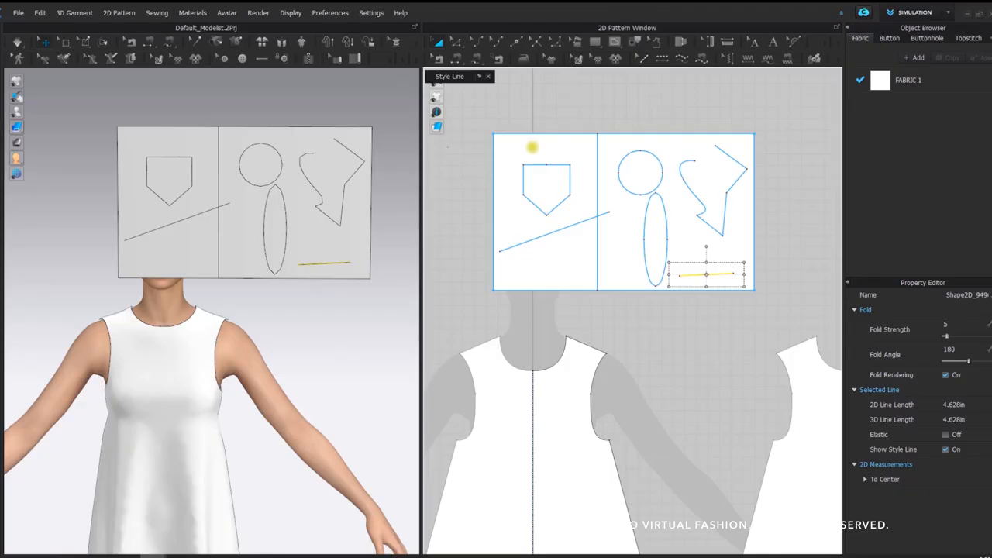
{"action": "middle_click_drag", "start_coordinate": [568, 367], "coordinate": [569, 248]}
{"action": "scroll", "coordinate": [569, 271], "scroll_direction": "down", "scroll_amount": 2}
{"action": "left_click", "coordinate": [574, 189]}
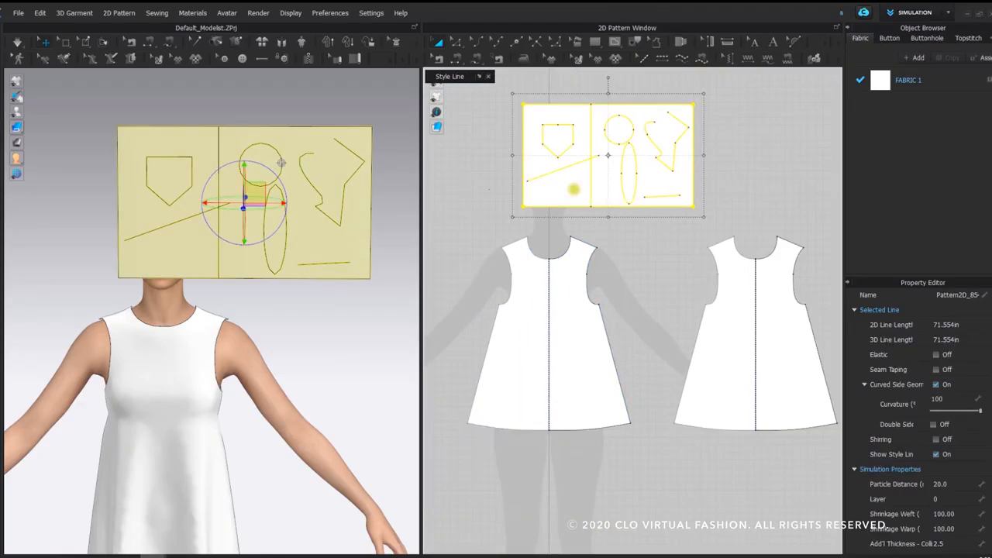
{"action": "key", "text": "Delete"}
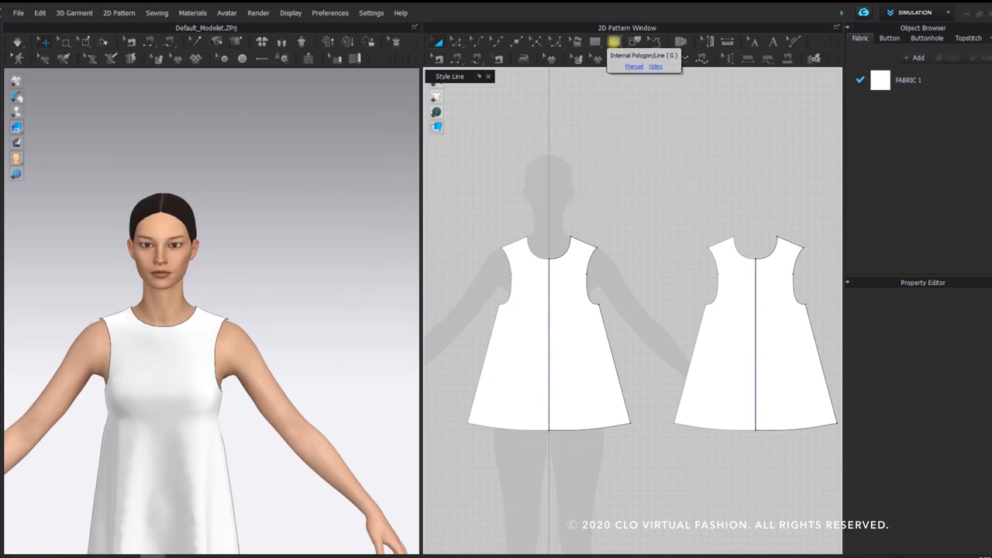
With Internal Polygon/Line, draw on the front an armhole-to-centre line about 5.1 in long and a diagonal about 19.3 in from side seam to opposite hem
{"action": "left_click", "coordinate": [613, 42]}
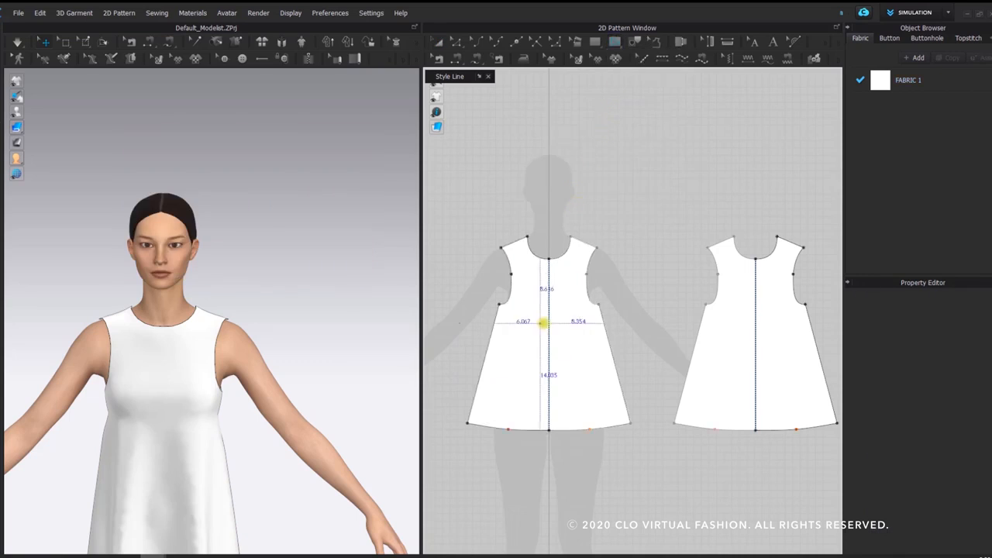
{"action": "scroll", "coordinate": [609, 230], "scroll_direction": "up", "scroll_amount": 3}
{"action": "scroll", "coordinate": [628, 201], "scroll_direction": "down", "scroll_amount": 3}
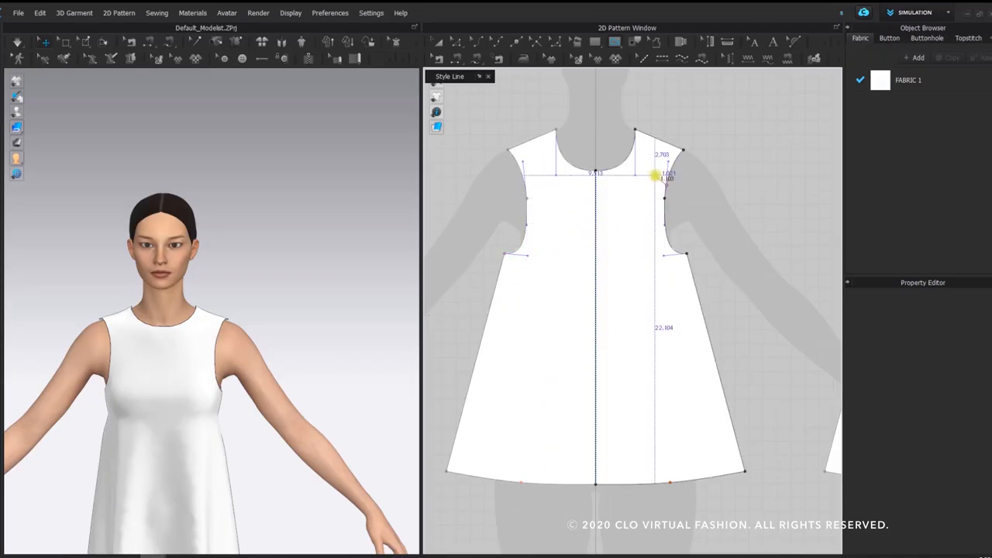
{"action": "left_click", "coordinate": [664, 208]}
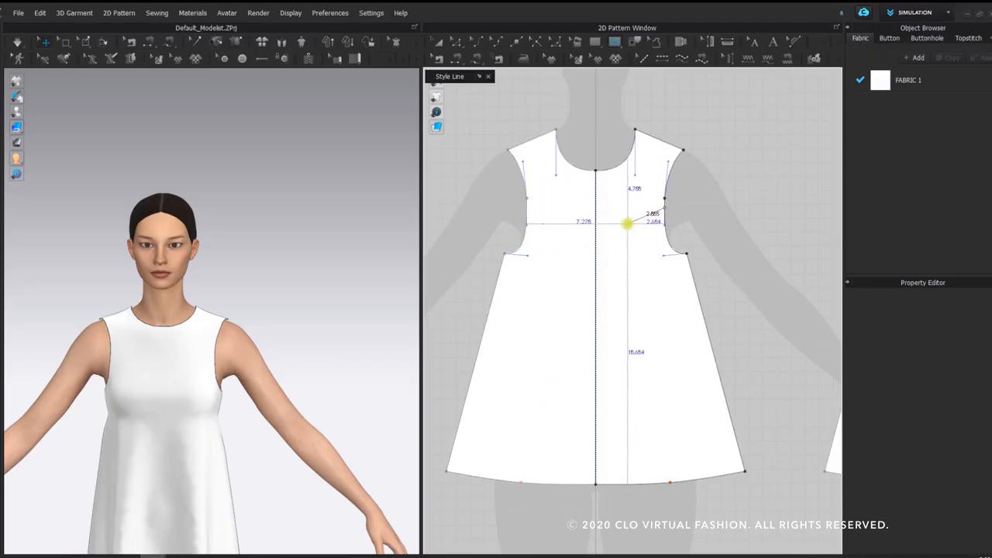
{"action": "double_click", "coordinate": [595, 224]}
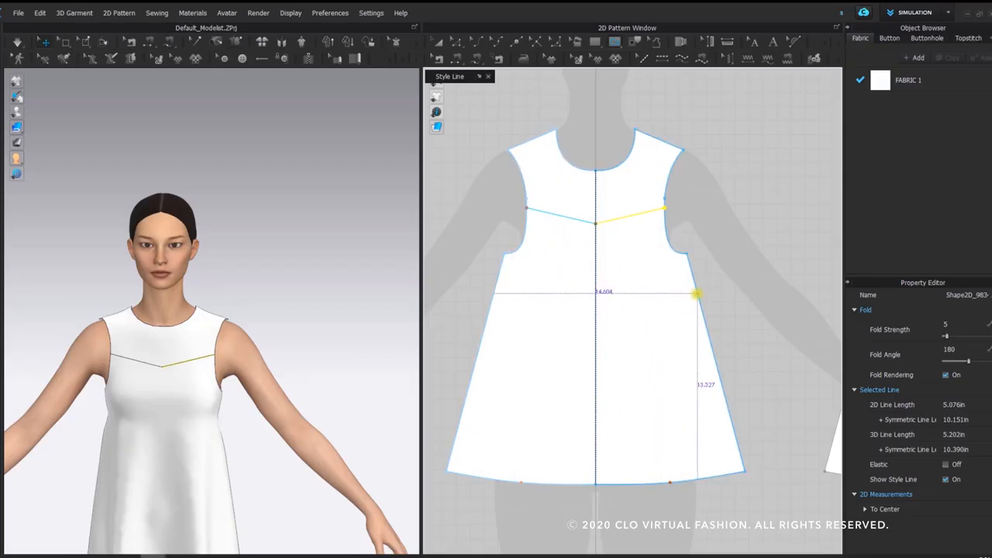
{"action": "left_click", "coordinate": [697, 293]}
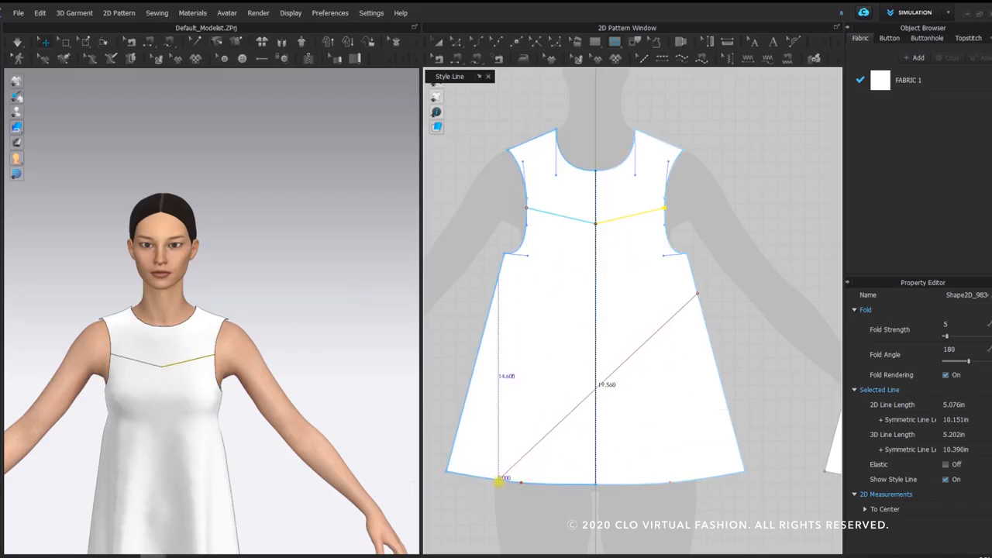
{"action": "left_click", "coordinate": [502, 479]}
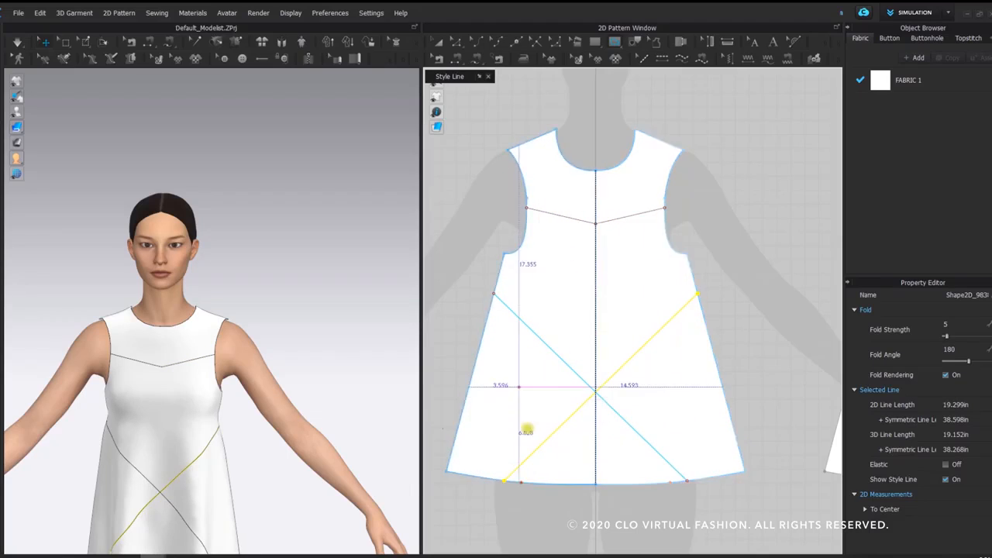
Draw two slanted internal lines below the front armholes from side seam to centre line, about 6.8 in and 7 in long
{"action": "scroll", "coordinate": [570, 316], "scroll_direction": "down", "scroll_amount": 3}
{"action": "middle_click_drag", "start_coordinate": [612, 233], "coordinate": [643, 237]}
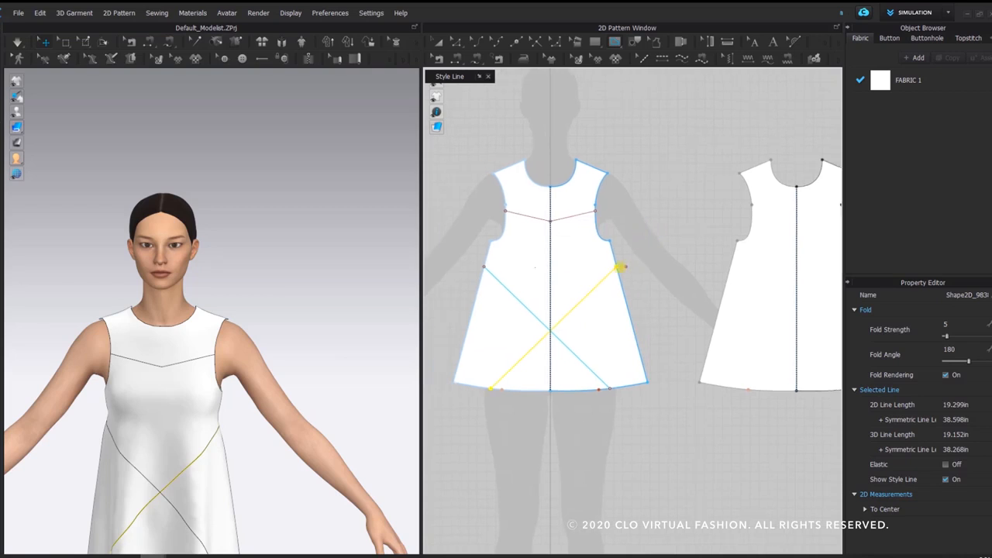
{"action": "scroll", "coordinate": [596, 284], "scroll_direction": "up", "scroll_amount": 2}
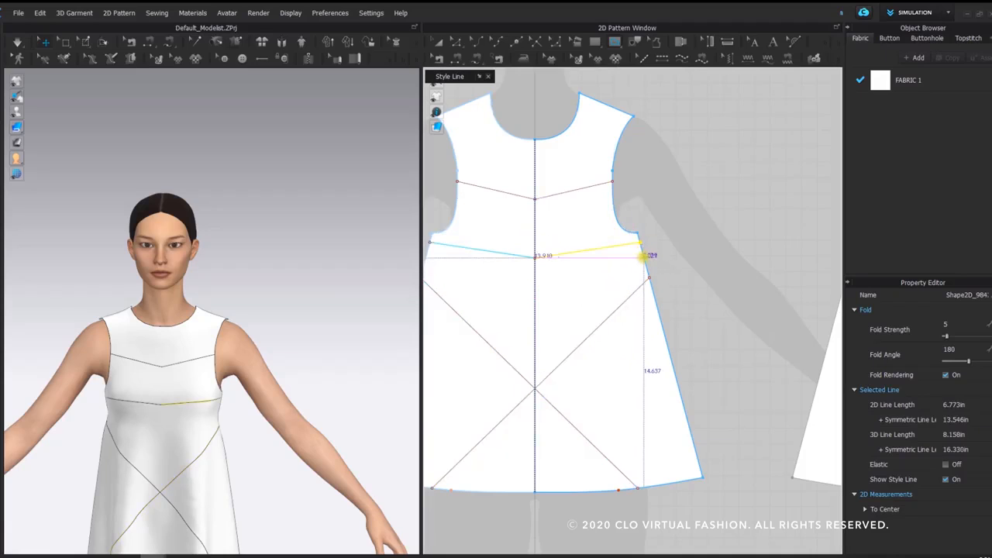
{"action": "left_click", "coordinate": [644, 256]}
{"action": "left_click", "coordinate": [536, 287]}
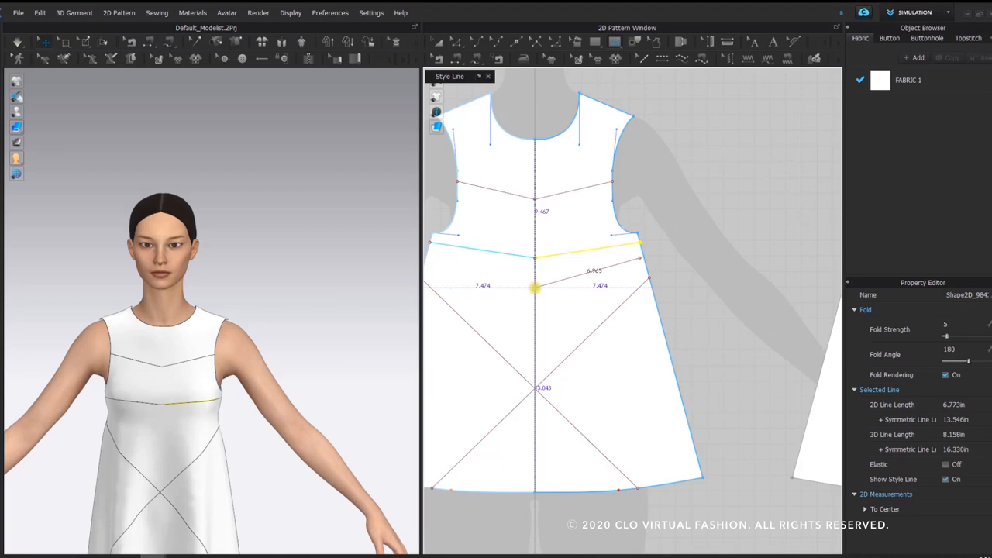
{"action": "key", "text": "Return"}
Draw a curved half-heart internal line about 10.6 in long on the back pattern, starting and ending on its centre line
{"action": "scroll", "coordinate": [666, 228], "scroll_direction": "down", "scroll_amount": 3}
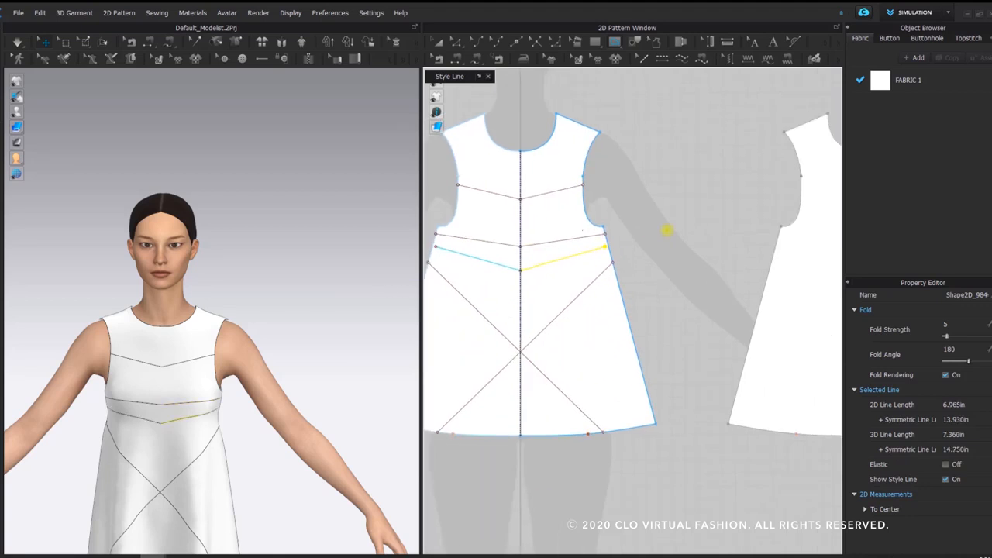
{"action": "scroll", "coordinate": [751, 231], "scroll_direction": "up", "scroll_amount": 2}
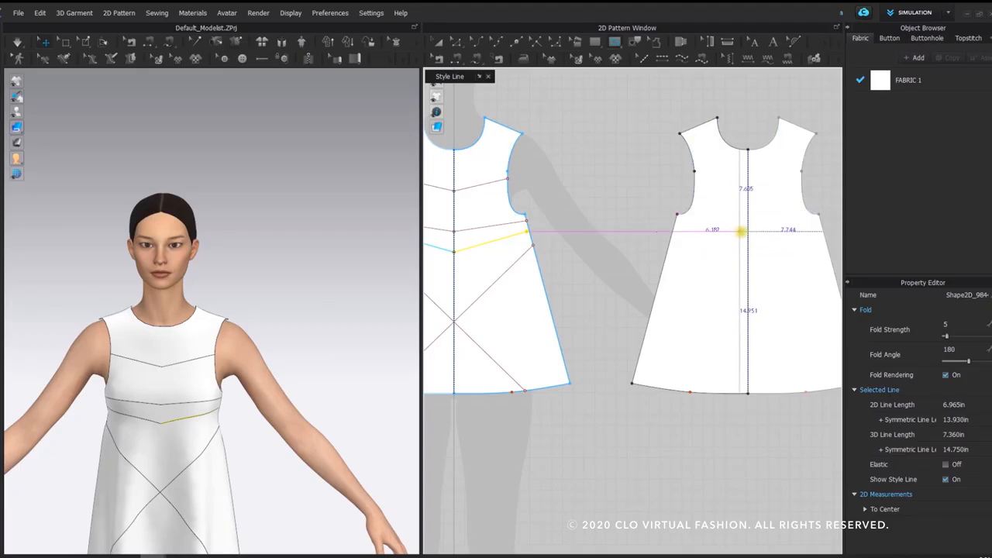
{"action": "scroll", "coordinate": [675, 233], "scroll_direction": "down", "scroll_amount": 1}
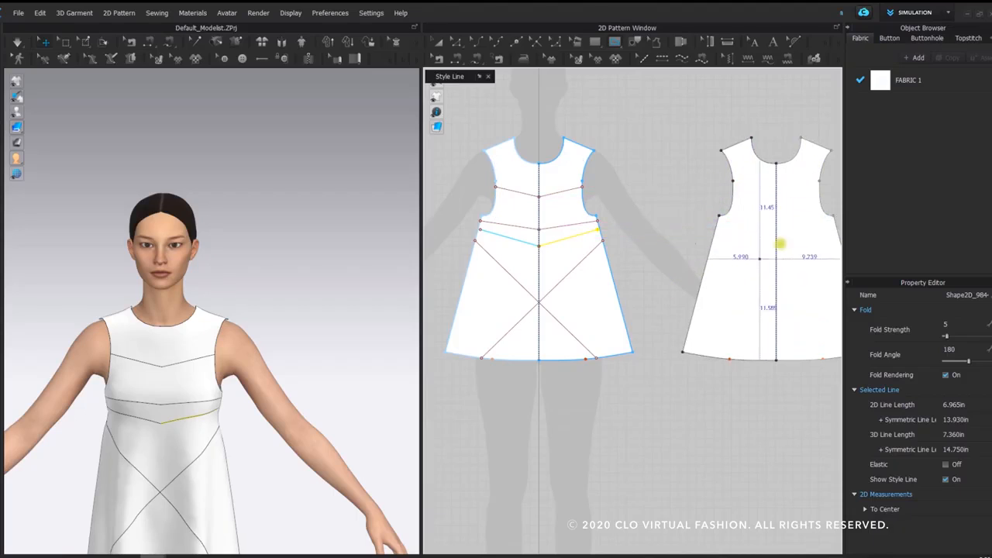
{"action": "scroll", "coordinate": [777, 220], "scroll_direction": "up", "scroll_amount": 3}
{"action": "left_click", "coordinate": [776, 203]}
{"action": "left_click", "coordinate": [751, 182], "text": "ctrl"}
{"action": "left_click", "coordinate": [713, 210], "text": "ctrl"}
{"action": "left_click", "coordinate": [699, 258], "text": "ctrl"}
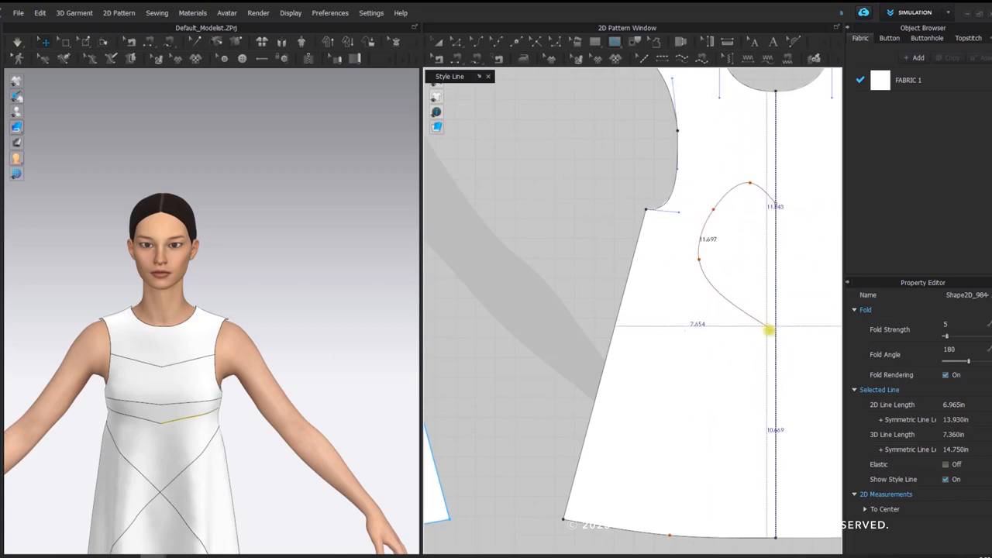
{"action": "left_click", "coordinate": [775, 317]}
{"action": "key", "text": "Return"}
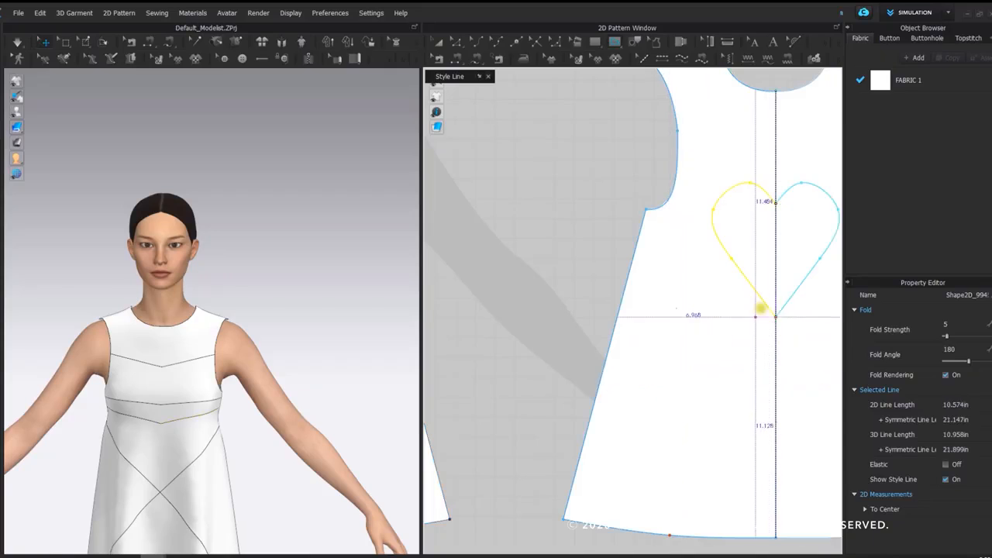
Turn off the style line display on the 3D garment
{"action": "scroll", "coordinate": [722, 364], "scroll_direction": "down", "scroll_amount": 4}
{"action": "right_click_drag", "start_coordinate": [275, 326], "coordinate": [299, 331]}
{"action": "middle_click_drag", "start_coordinate": [280, 323], "coordinate": [293, 267]}
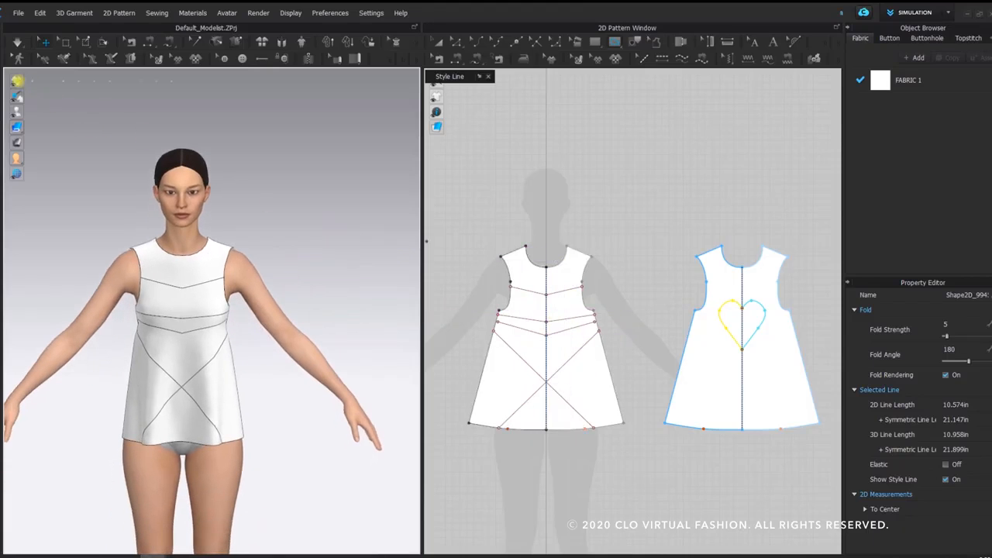
{"action": "right_click_drag", "start_coordinate": [209, 339], "coordinate": [238, 356]}
{"action": "middle_click_drag", "start_coordinate": [243, 338], "coordinate": [268, 318]}
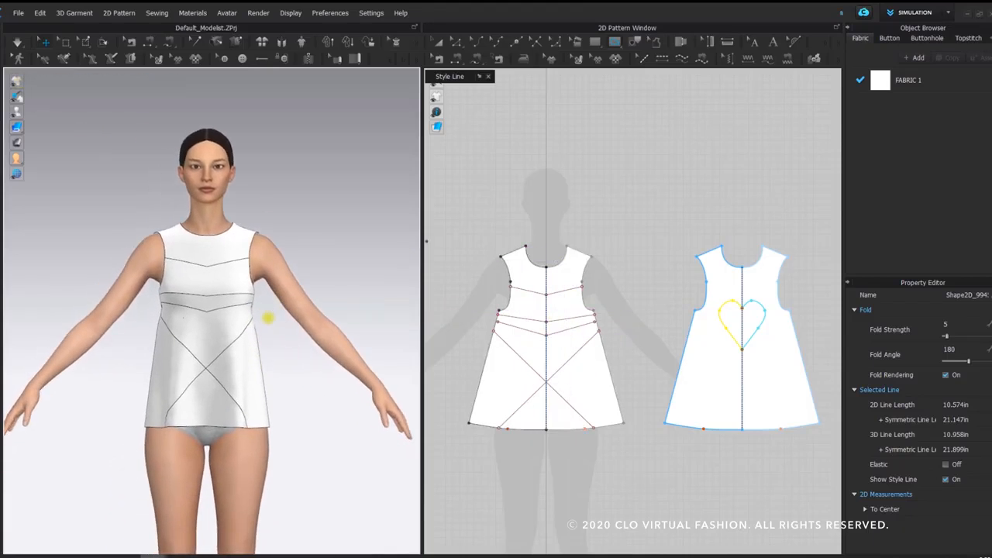
{"action": "mouse_move", "coordinate": [18, 80]}
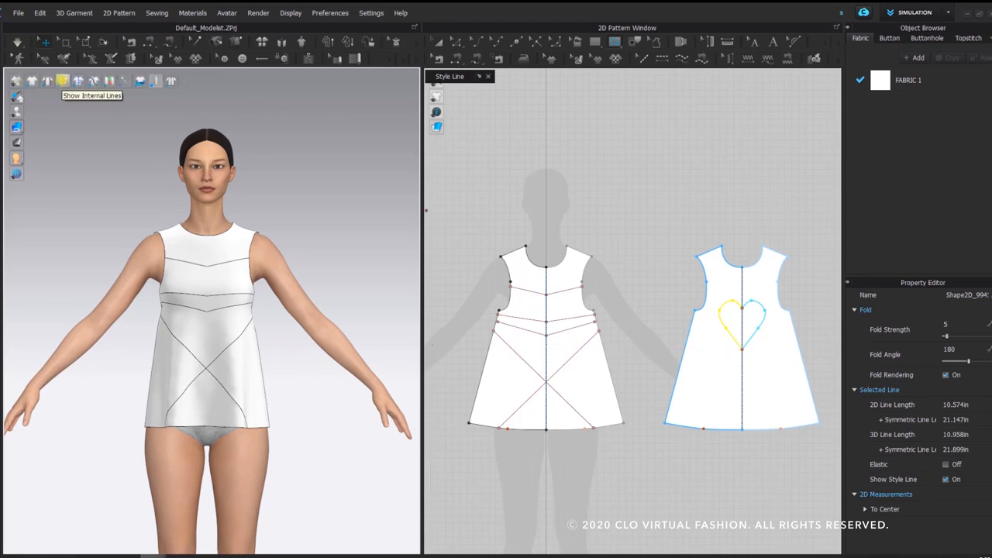
{"action": "left_click", "coordinate": [172, 80]}
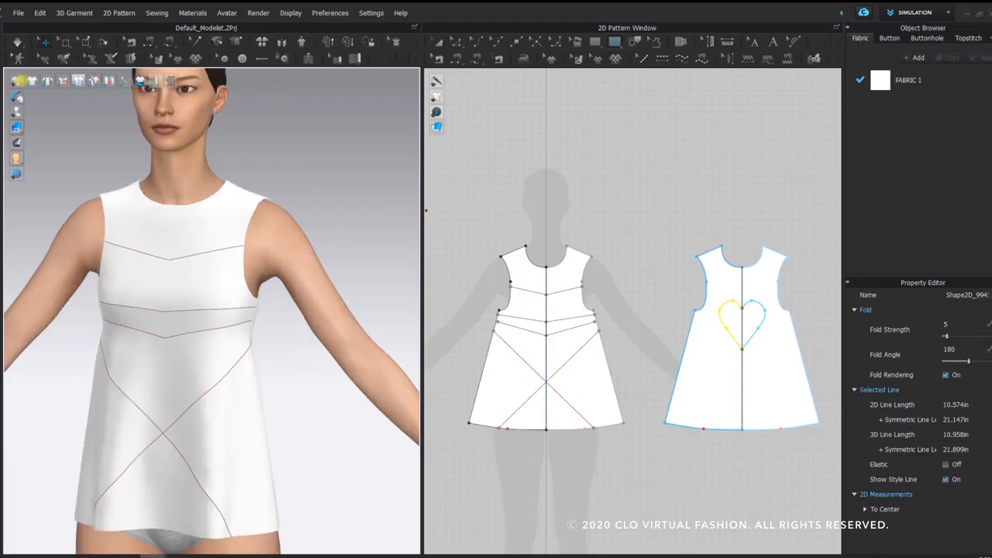
Toggle Show Internal Lines for the 3D garment several times and leave the internal lines hidden
{"action": "left_click", "coordinate": [32, 81]}
{"action": "mouse_move", "coordinate": [31, 81]}
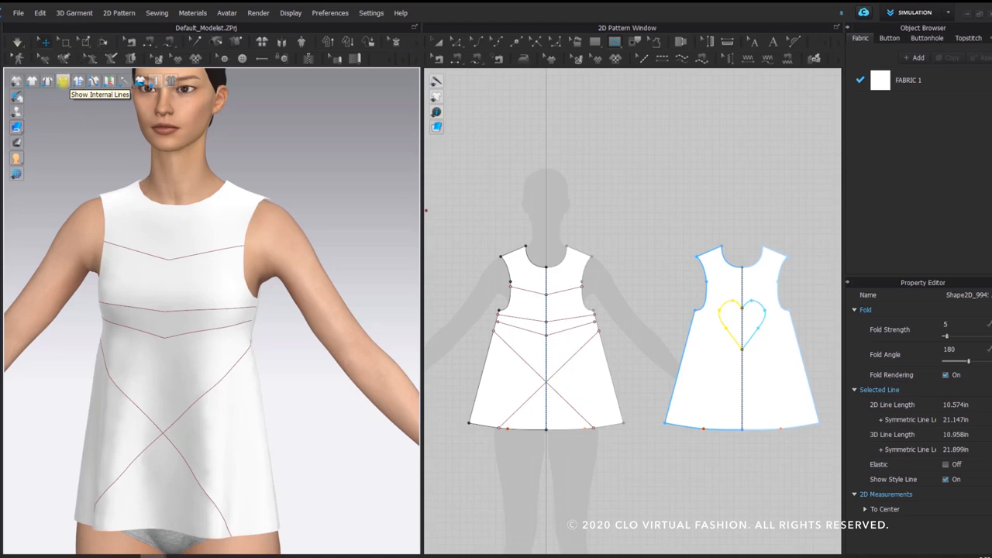
{"action": "left_click", "coordinate": [63, 80]}
{"action": "left_click", "coordinate": [63, 80]}
{"action": "left_click", "coordinate": [63, 80]}
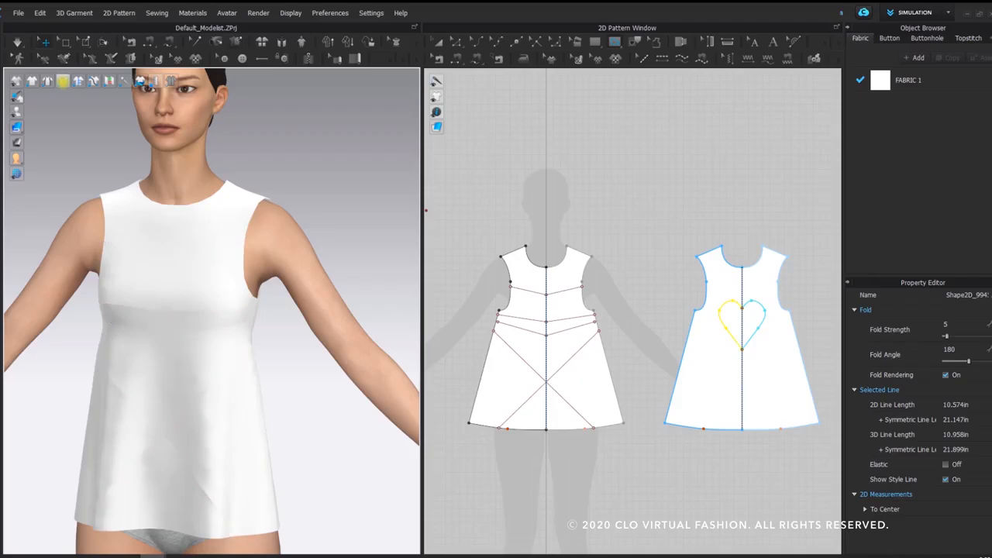
{"action": "left_click", "coordinate": [63, 81]}
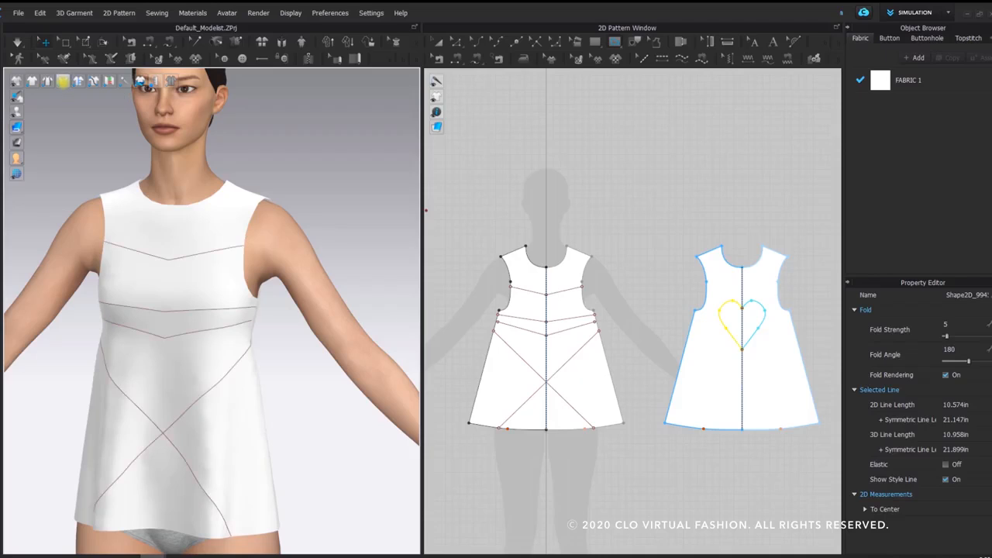
{"action": "left_click", "coordinate": [63, 81]}
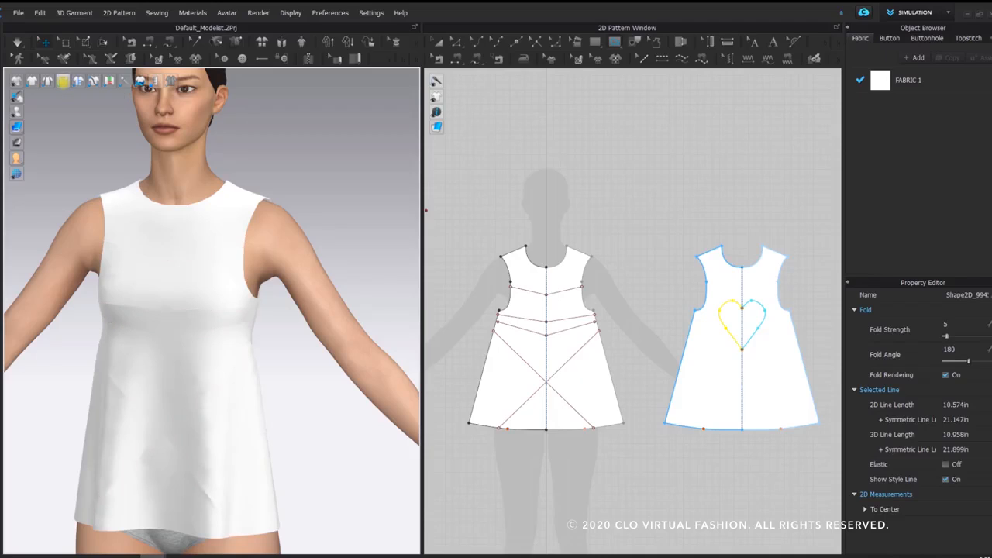
{"action": "left_click", "coordinate": [63, 81]}
{"action": "left_click", "coordinate": [63, 80]}
Examine the front of the 3D garment from several angles for fold shading along the internal lines
{"action": "right_click_drag", "start_coordinate": [260, 354], "coordinate": [239, 344]}
{"action": "middle_click_drag", "start_coordinate": [252, 375], "coordinate": [240, 344]}
{"action": "scroll", "coordinate": [239, 344], "scroll_direction": "up", "scroll_amount": 3}
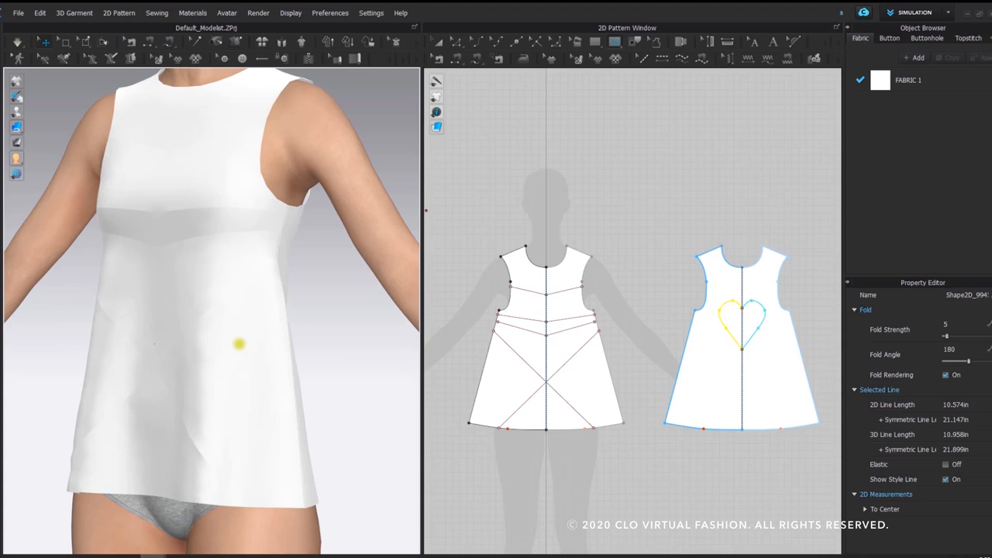
{"action": "scroll", "coordinate": [228, 279], "scroll_direction": "down", "scroll_amount": 3}
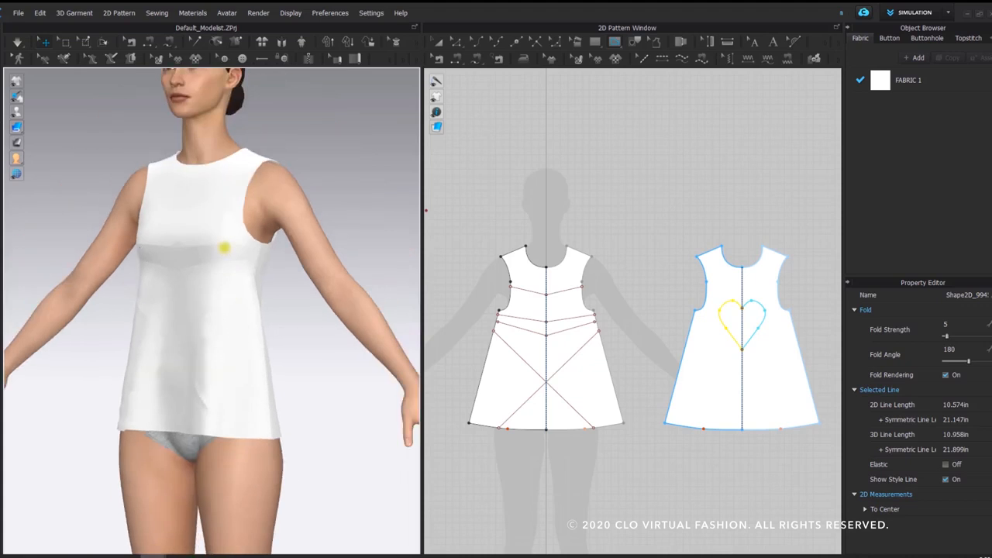
{"action": "right_click_drag", "start_coordinate": [224, 248], "coordinate": [272, 262]}
{"action": "middle_click_drag", "start_coordinate": [250, 240], "coordinate": [274, 262]}
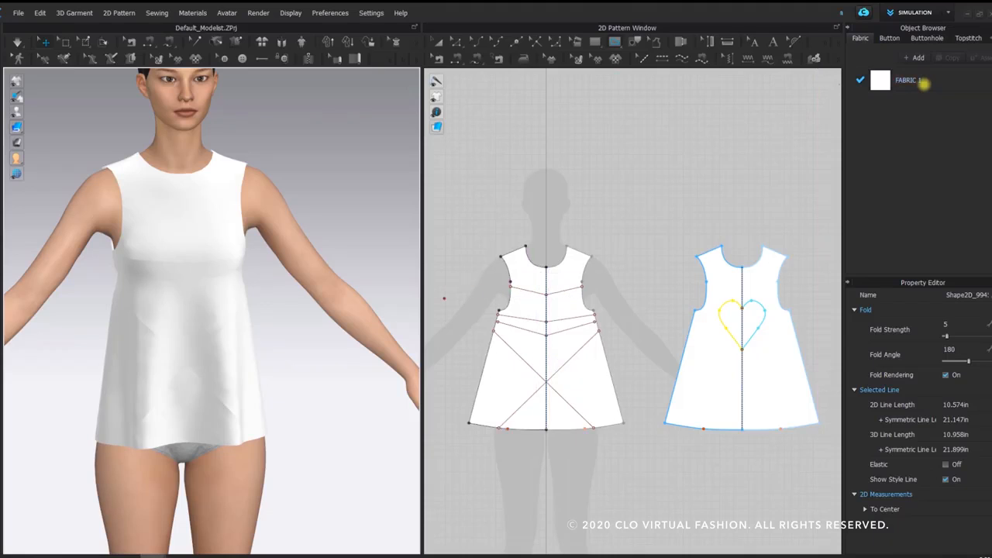
{"action": "scroll", "coordinate": [217, 311], "scroll_direction": "up", "scroll_amount": 2}
{"action": "middle_click_drag", "start_coordinate": [217, 312], "coordinate": [252, 312]}
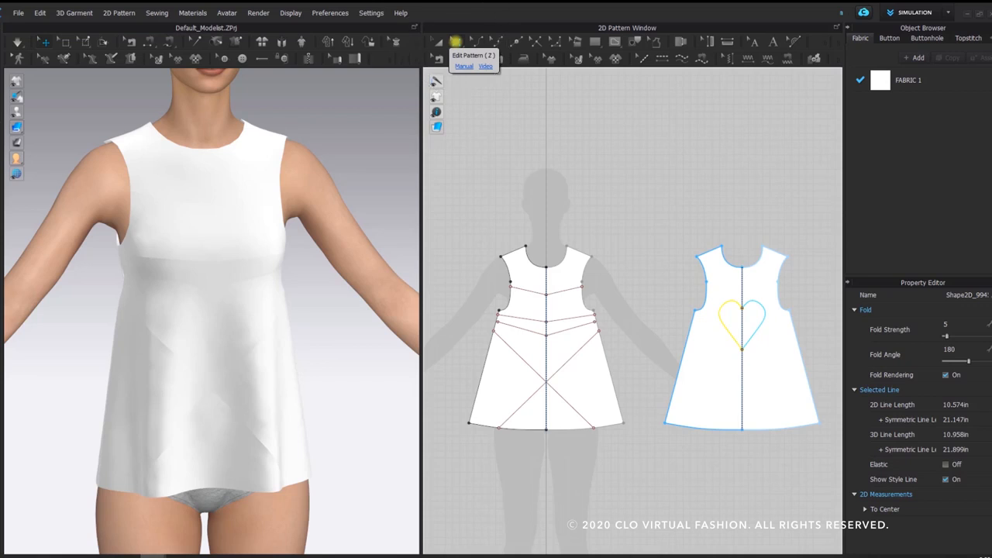
Select all the internal lines on the front pattern with Edit Pattern and turn off their Fold Rendering
{"action": "left_click", "coordinate": [456, 41]}
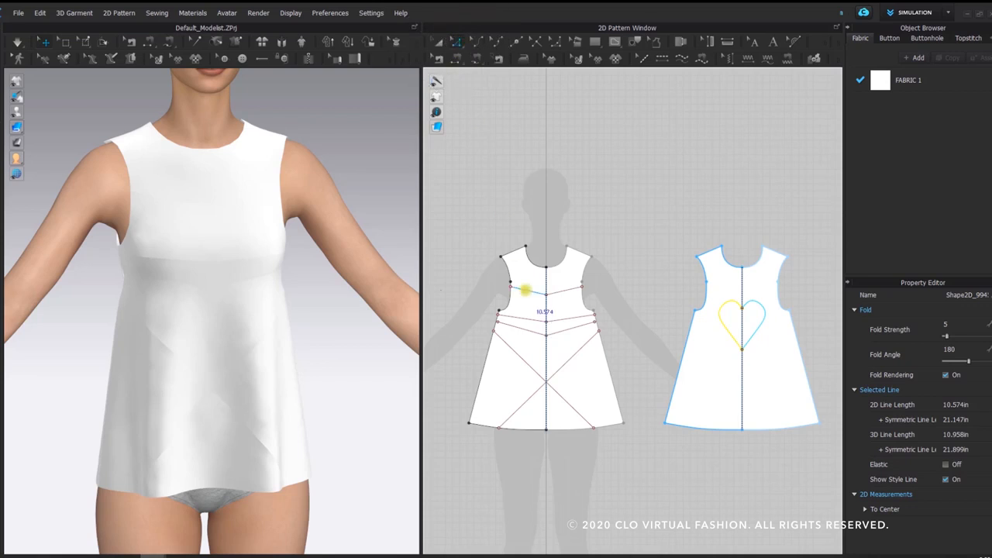
{"action": "left_click", "coordinate": [527, 328], "text": "shift"}
{"action": "left_click", "coordinate": [513, 351], "text": "shift"}
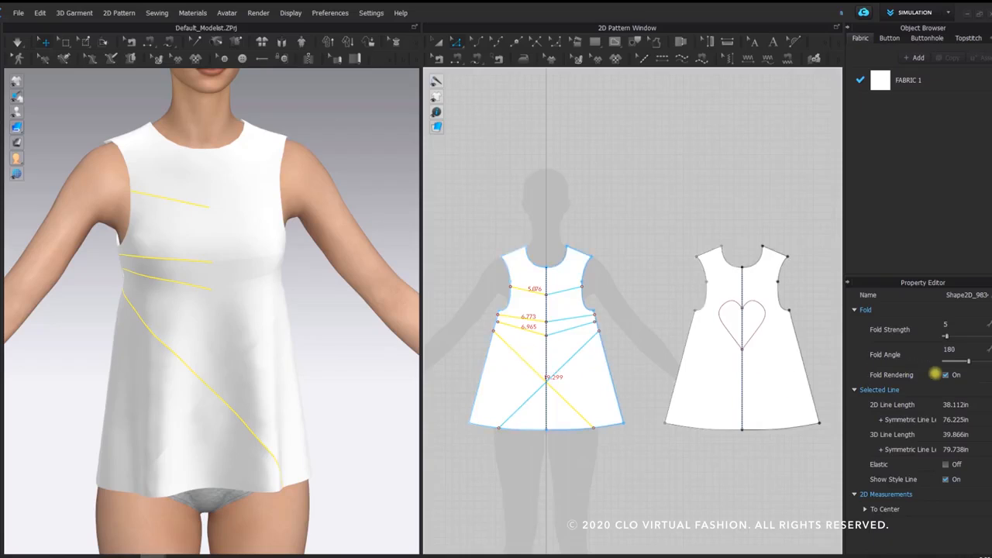
{"action": "left_click", "coordinate": [945, 375]}
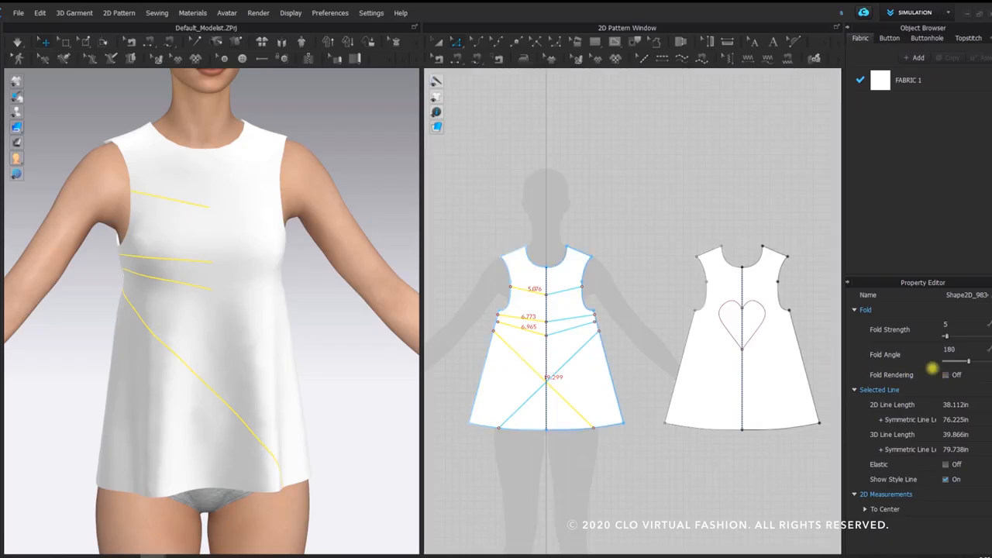
{"action": "left_click", "coordinate": [666, 225]}
Turn off Fold Rendering for the heart-shaped internal line on the back pattern
{"action": "right_click_drag", "start_coordinate": [384, 327], "coordinate": [111, 315]}
{"action": "scroll", "coordinate": [155, 326], "scroll_direction": "up", "scroll_amount": 5}
{"action": "mouse_move", "coordinate": [223, 320]}
{"action": "right_mouse_down"}
{"action": "mouse_move", "coordinate": [206, 323]}
{"action": "mouse_move", "coordinate": [323, 328]}
{"action": "mouse_move", "coordinate": [232, 326]}
{"action": "right_mouse_up"}
{"action": "left_click", "coordinate": [727, 303]}
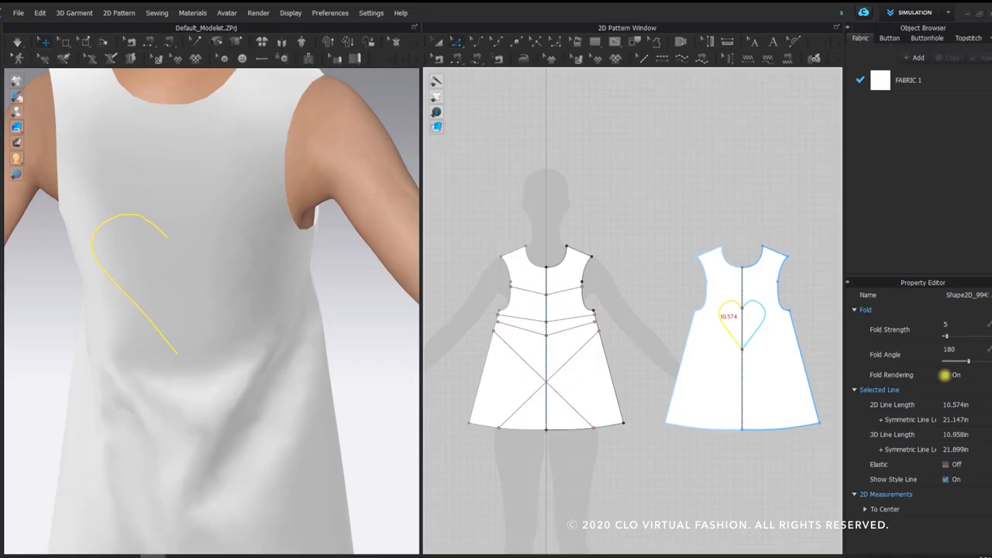
{"action": "left_click", "coordinate": [782, 203]}
{"action": "key", "text": "2"}
{"action": "scroll", "coordinate": [618, 130], "scroll_direction": "down", "scroll_amount": 1}
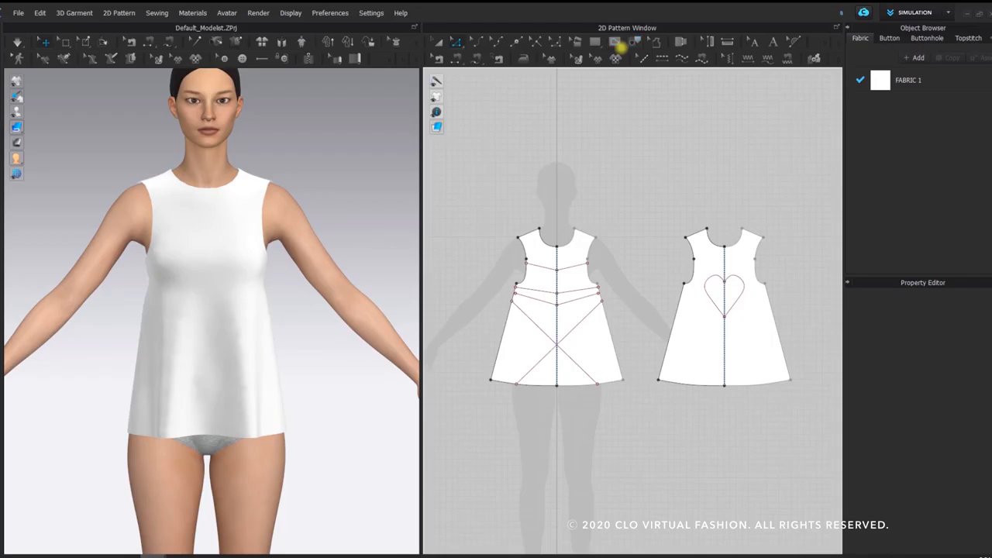
Draw a narrow vertical dart with an outline of about 20.8 in beside the heart on the back pattern
{"action": "scroll", "coordinate": [196, 159], "scroll_direction": "up", "scroll_amount": 2}
{"action": "left_click", "coordinate": [594, 41]}
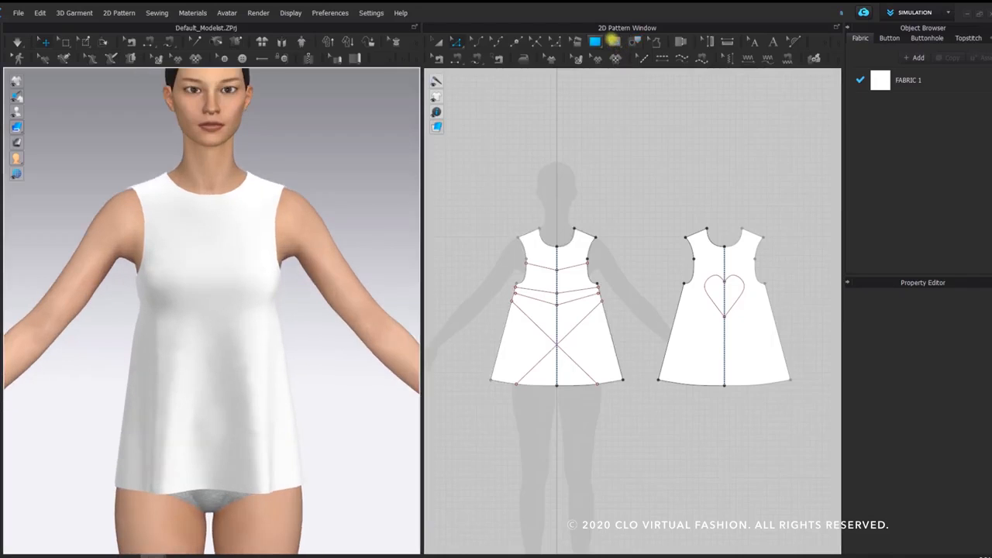
{"action": "left_click", "coordinate": [613, 41]}
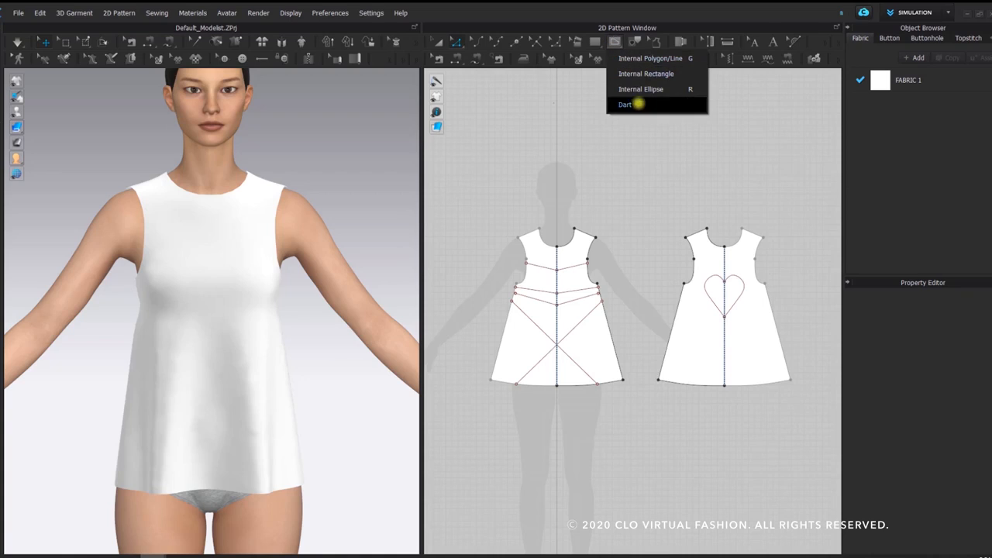
{"action": "left_click", "coordinate": [637, 104]}
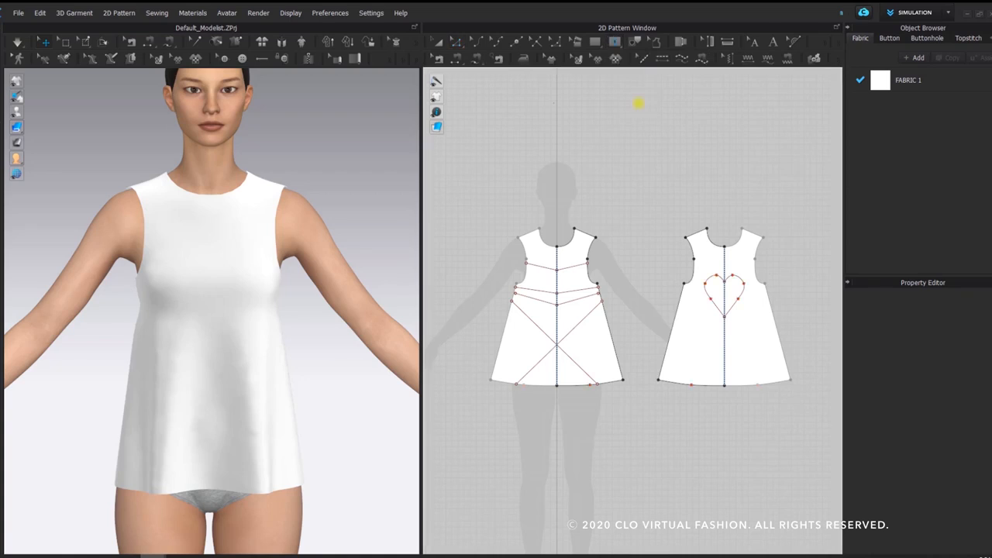
{"action": "right_click_drag", "start_coordinate": [315, 159], "coordinate": [352, 151]}
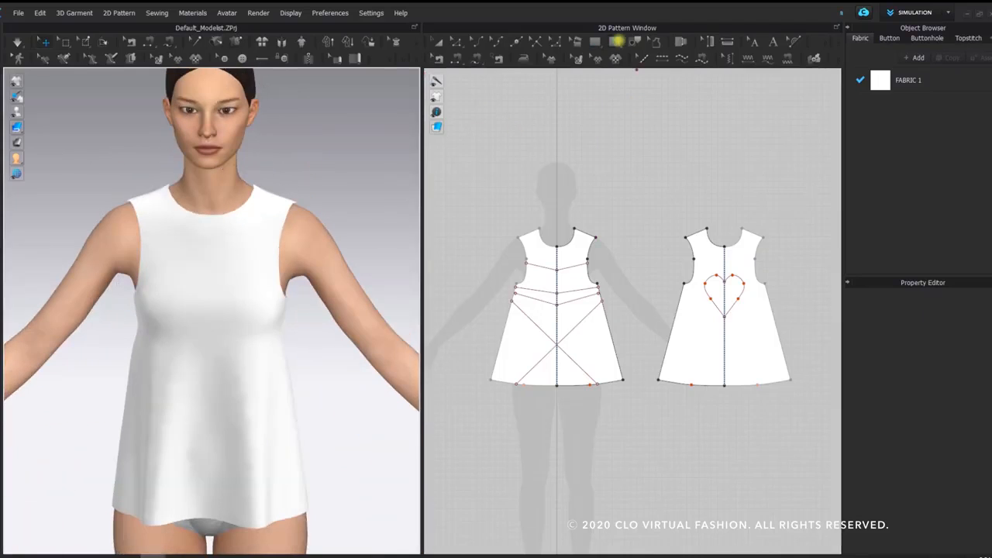
{"action": "left_click", "coordinate": [616, 41]}
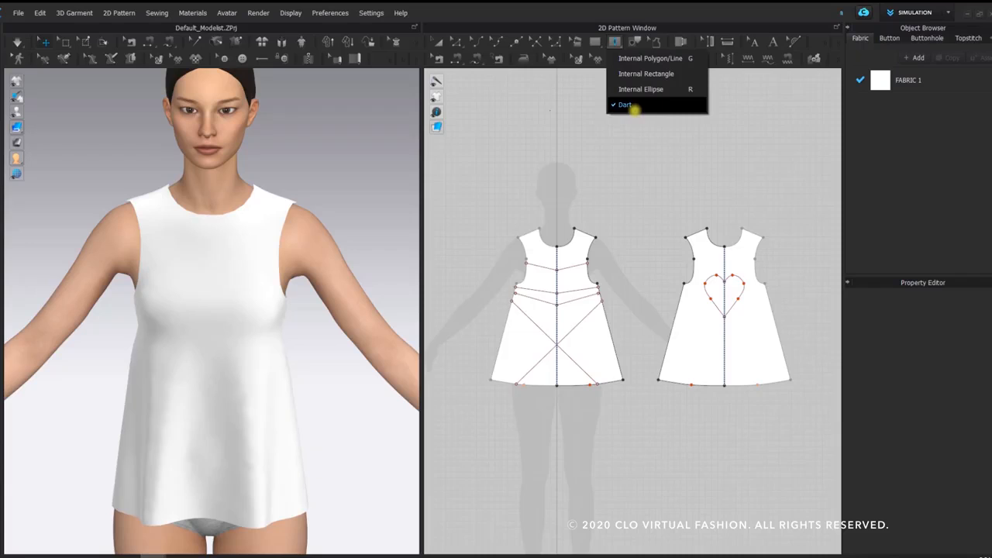
{"action": "left_click", "coordinate": [634, 104]}
{"action": "scroll", "coordinate": [624, 215], "scroll_direction": "up", "scroll_amount": 4}
{"action": "scroll", "coordinate": [616, 215], "scroll_direction": "down", "scroll_amount": 2}
{"action": "left_click_drag", "start_coordinate": [645, 237], "coordinate": [637, 336]}
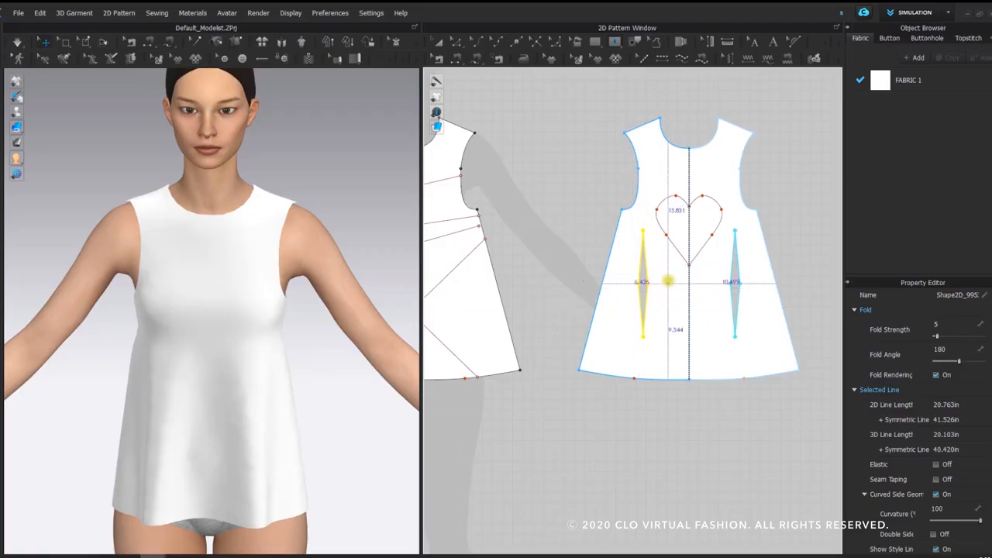
Sew the upper and lower legs of the back darts together with Segment Sewing
{"action": "right_click_drag", "start_coordinate": [365, 300], "coordinate": [169, 289]}
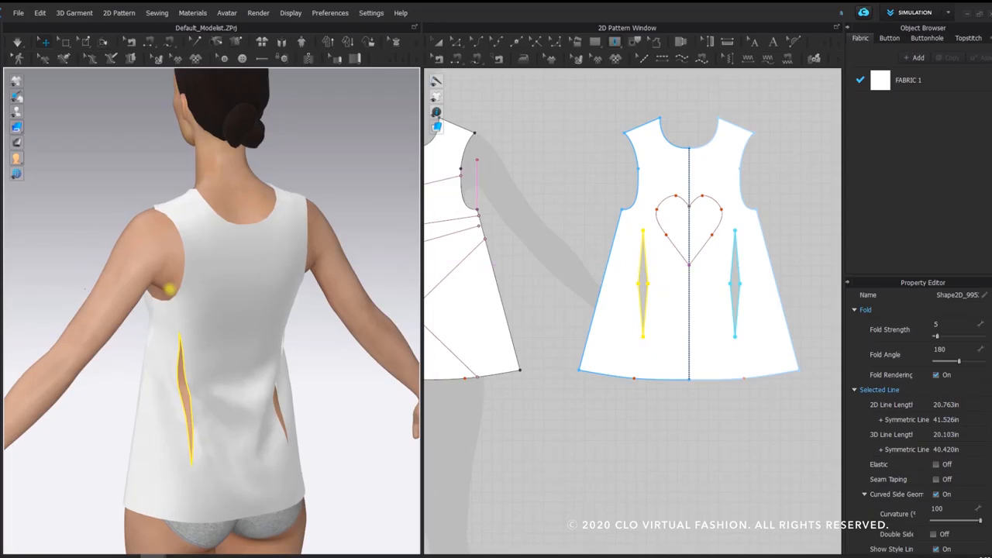
{"action": "left_click", "coordinate": [456, 58]}
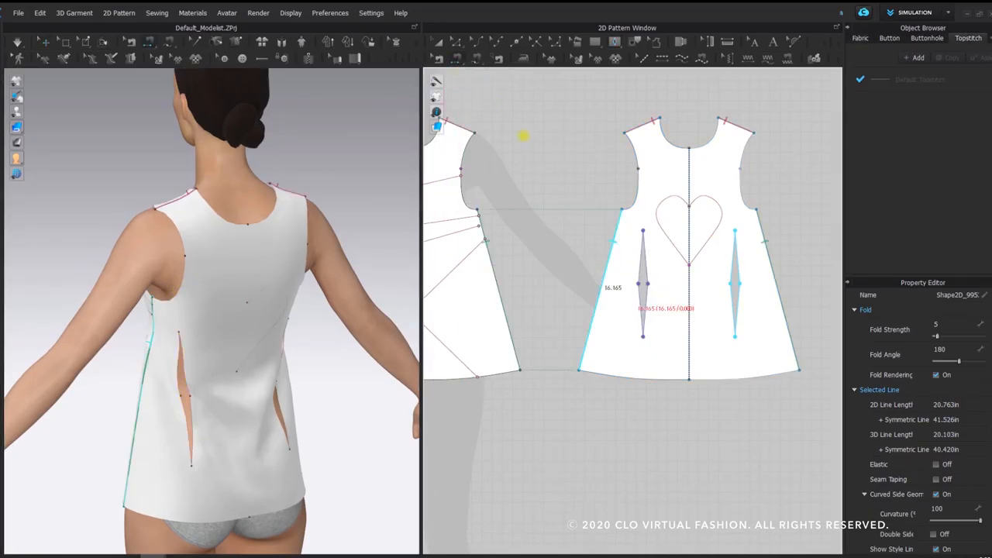
{"action": "scroll", "coordinate": [642, 270], "scroll_direction": "up", "scroll_amount": 4}
{"action": "left_click", "coordinate": [638, 270]}
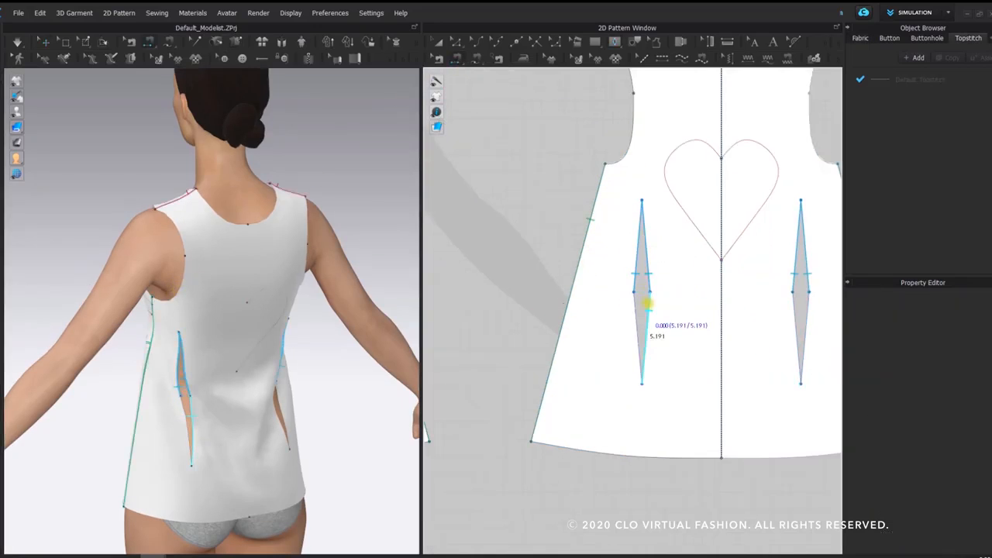
{"action": "left_click", "coordinate": [639, 304]}
Simulate the garment to close the sewn back darts in 3D
{"action": "right_click_drag", "start_coordinate": [328, 343], "coordinate": [243, 330]}
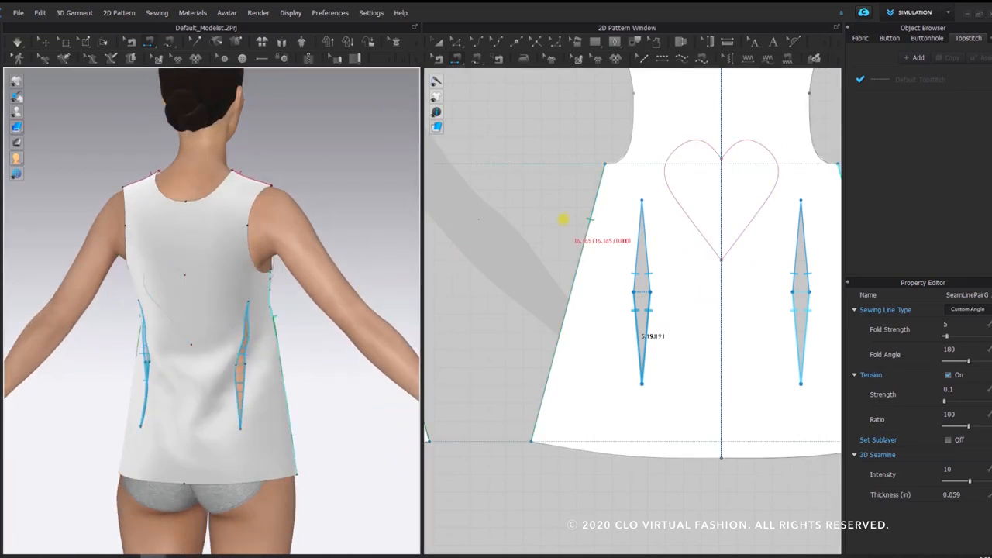
{"action": "key", "text": "space"}
{"action": "key", "text": "n"}
{"action": "left_click", "coordinate": [590, 220]}
Try to create a second back dart with 0.5 in left and right widths, 5 in upper height and 12 in lower height
{"action": "left_click", "coordinate": [613, 41]}
{"action": "middle_click_drag", "start_coordinate": [668, 134], "coordinate": [722, 130]}
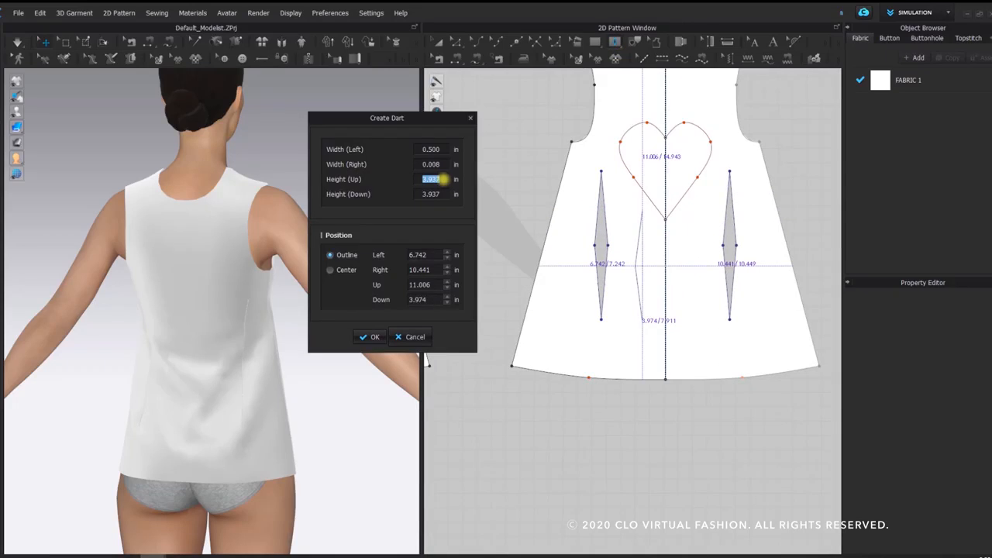
{"action": "double_click", "coordinate": [437, 162]}
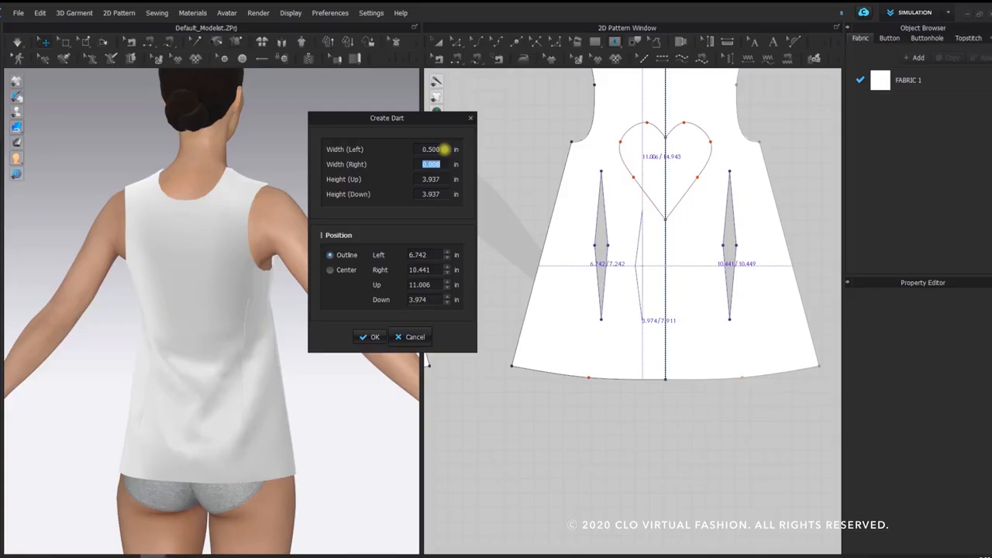
{"action": "type", "text": "0.5"}
{"action": "key", "text": "Tab"}
{"action": "type", "text": "5"}
{"action": "key", "text": "Tab"}
{"action": "type", "text": "8"}
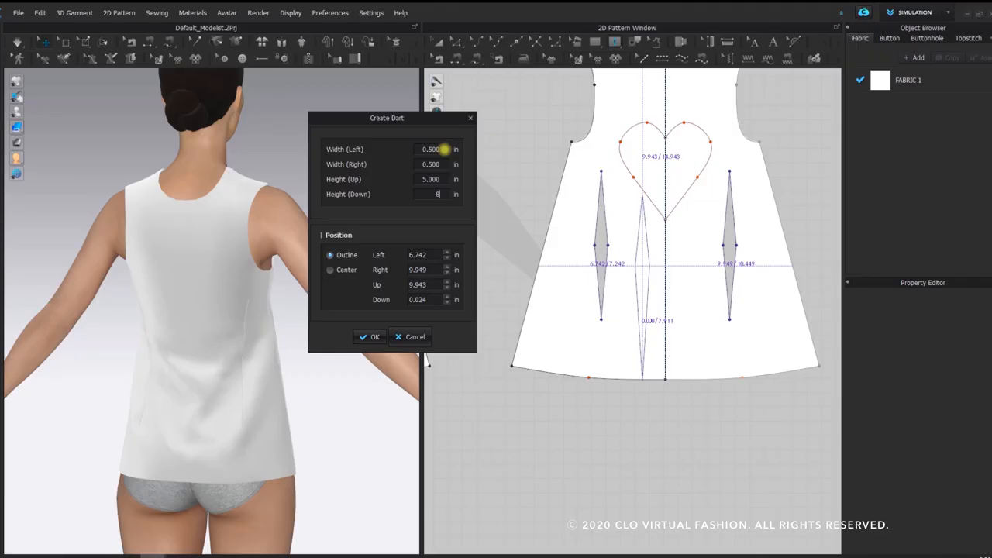
{"action": "type", "text": "12"}
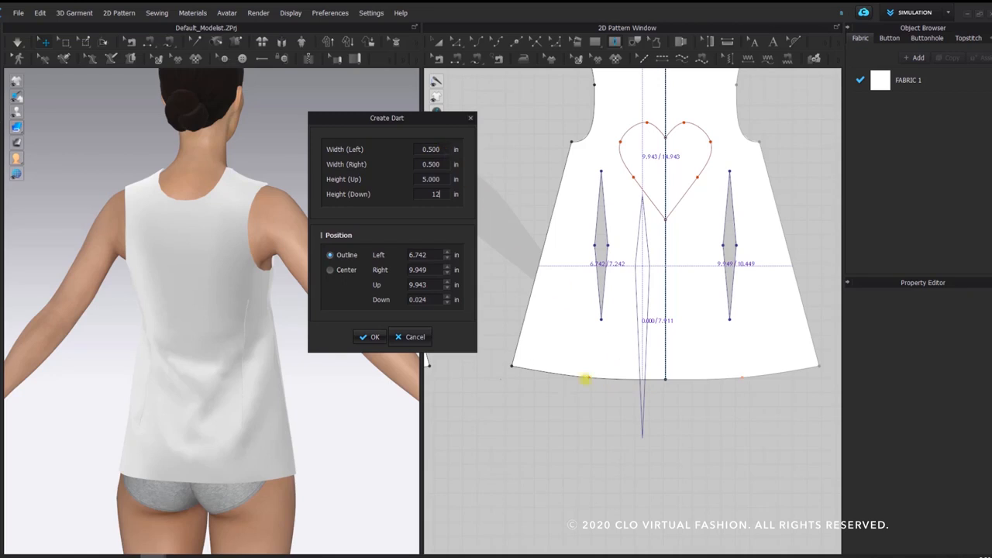
{"action": "left_click", "coordinate": [370, 337]}
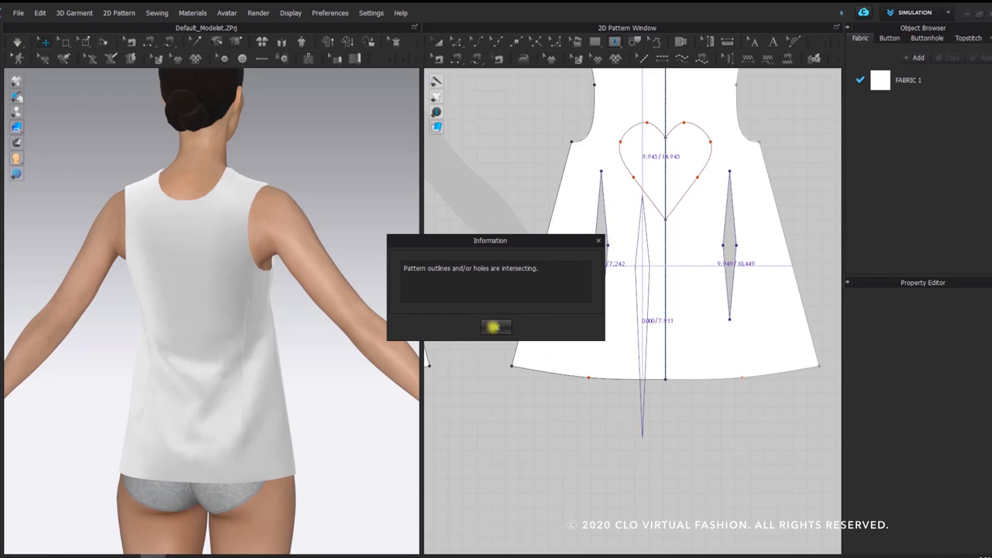
{"action": "left_click", "coordinate": [494, 328]}
Create a dart beside the back centre line with 0.5 in left and right widths, 3.937 in upper height and 10 in lower height
{"action": "left_click", "coordinate": [643, 230]}
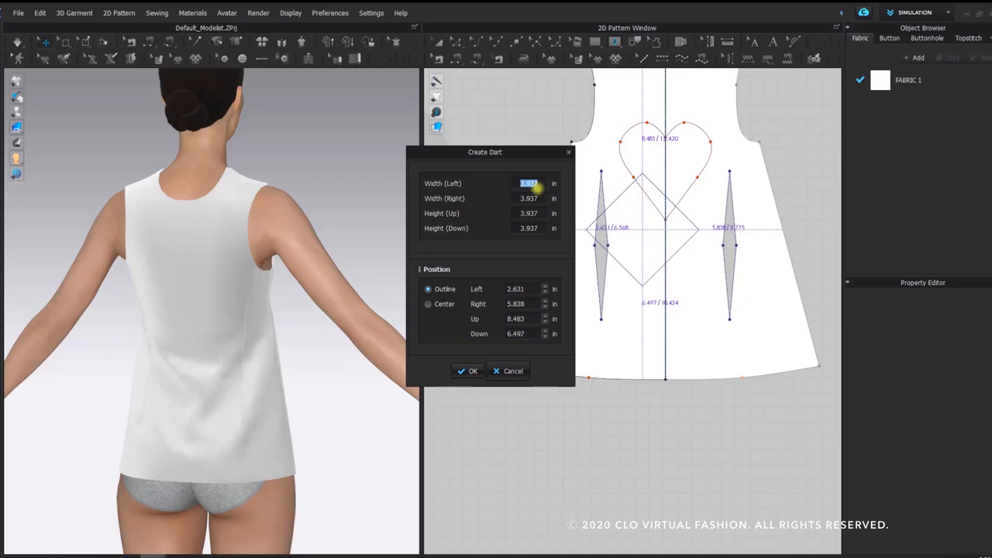
{"action": "type", "text": "0.5"}
{"action": "key", "text": "Tab"}
{"action": "type", "text": "0.5"}
{"action": "left_click", "coordinate": [468, 371]}
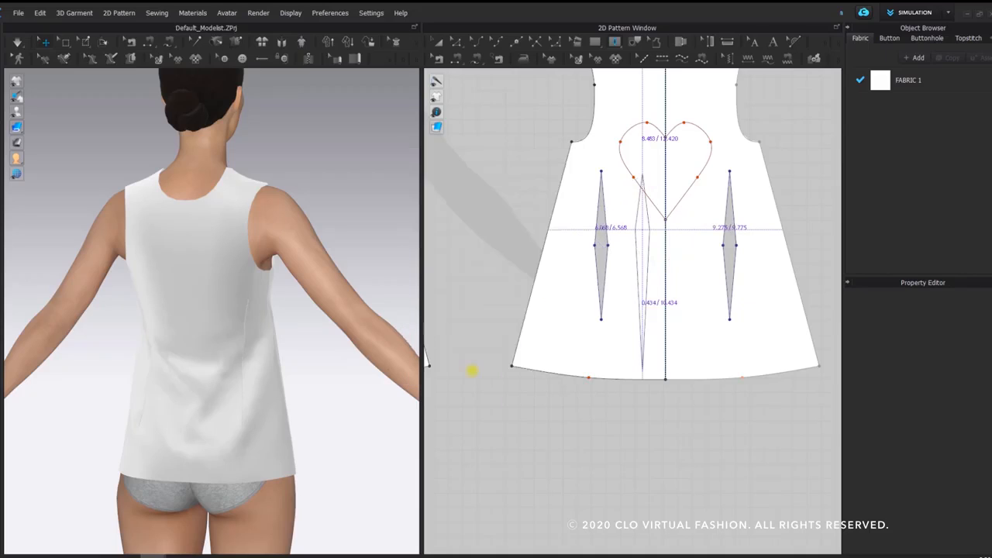
{"action": "scroll", "coordinate": [480, 352], "scroll_direction": "down", "scroll_amount": 2}
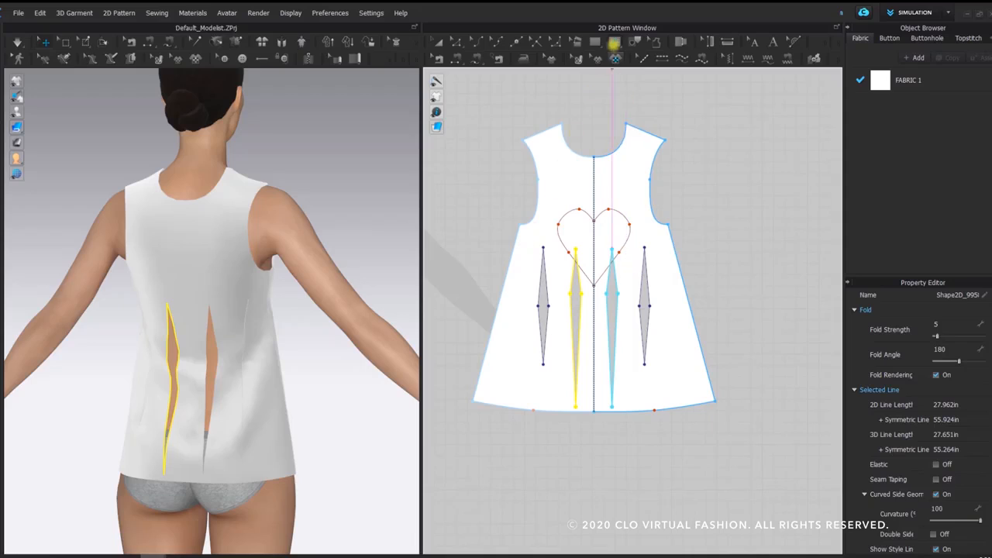
Try to start an Internal Polygon/Line in the empty area outside the back pattern
{"action": "left_click", "coordinate": [615, 41]}
{"action": "left_click", "coordinate": [632, 59]}
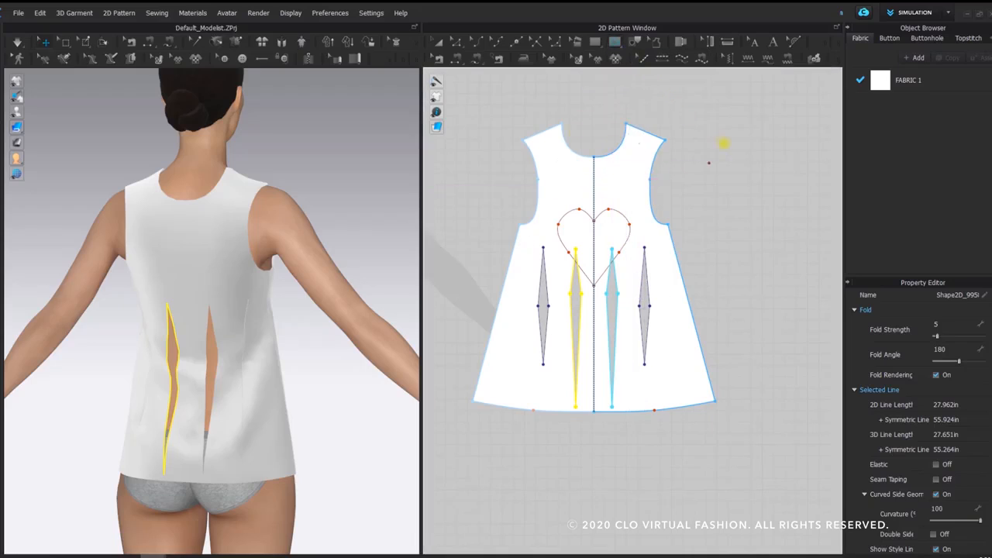
{"action": "left_click", "coordinate": [724, 145]}
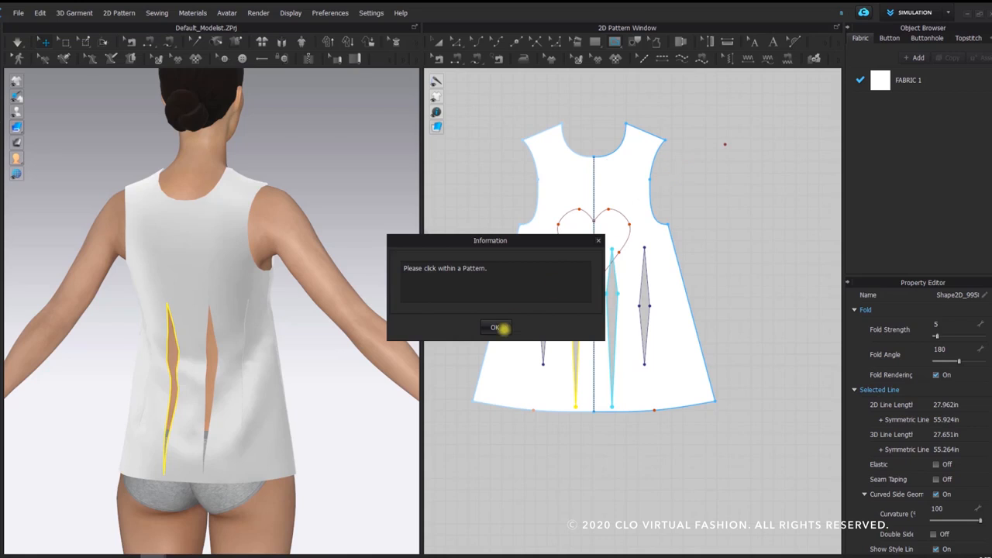
{"action": "left_click", "coordinate": [501, 328]}
Try to draw internal lines from inside the upper back pattern out past the armhole, cancelling each attempt
{"action": "left_click", "coordinate": [626, 186]}
{"action": "left_click", "coordinate": [704, 164]}
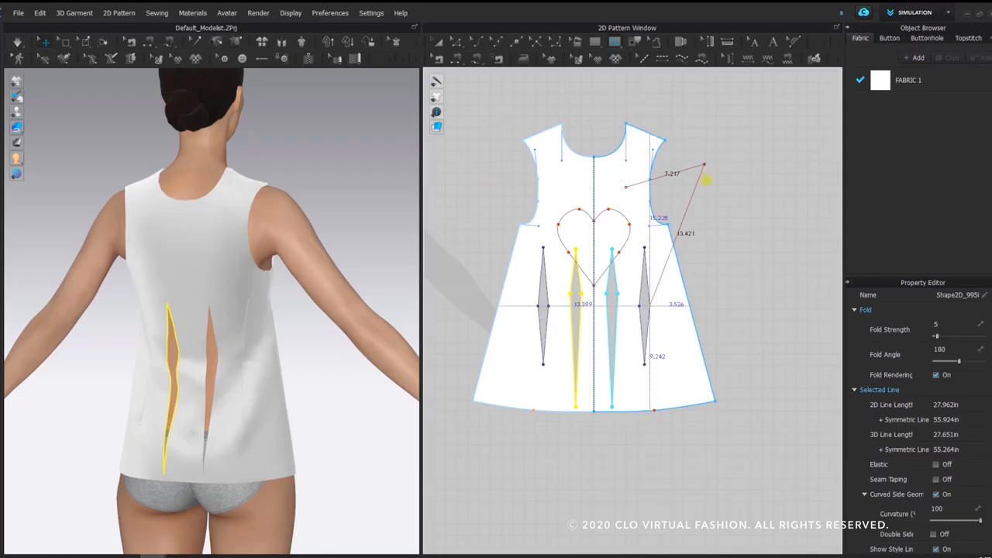
{"action": "key", "text": "Escape"}
{"action": "left_click", "coordinate": [626, 179]}
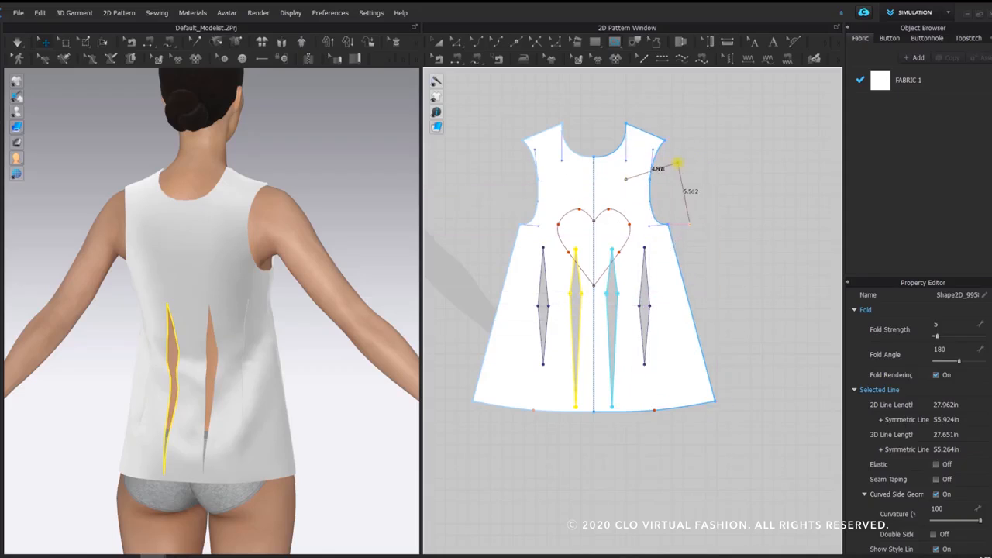
{"action": "key", "text": "Escape"}
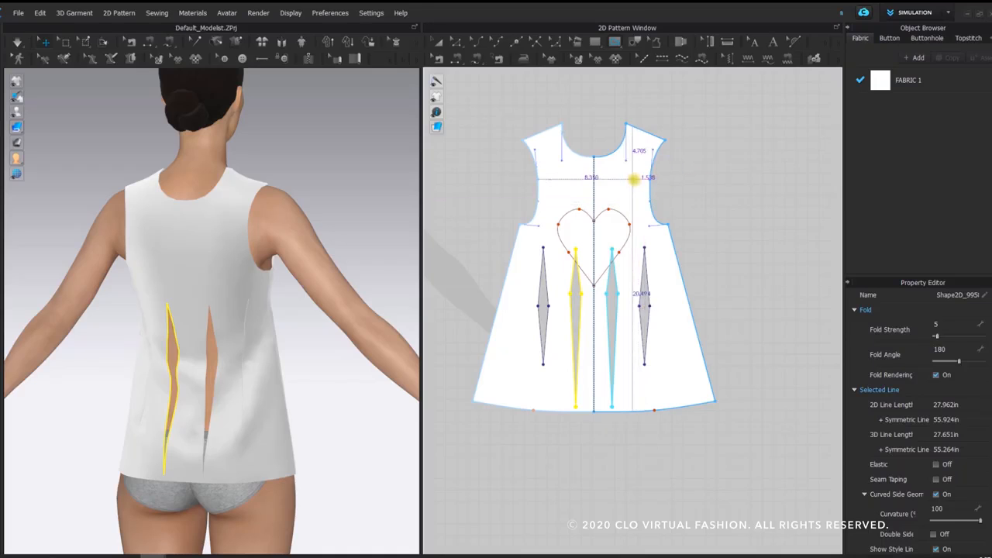
Move the heart-shaped internal line up the back pattern with Transform Pattern so it sits above the darts
{"action": "scroll", "coordinate": [643, 263], "scroll_direction": "up", "scroll_amount": 3}
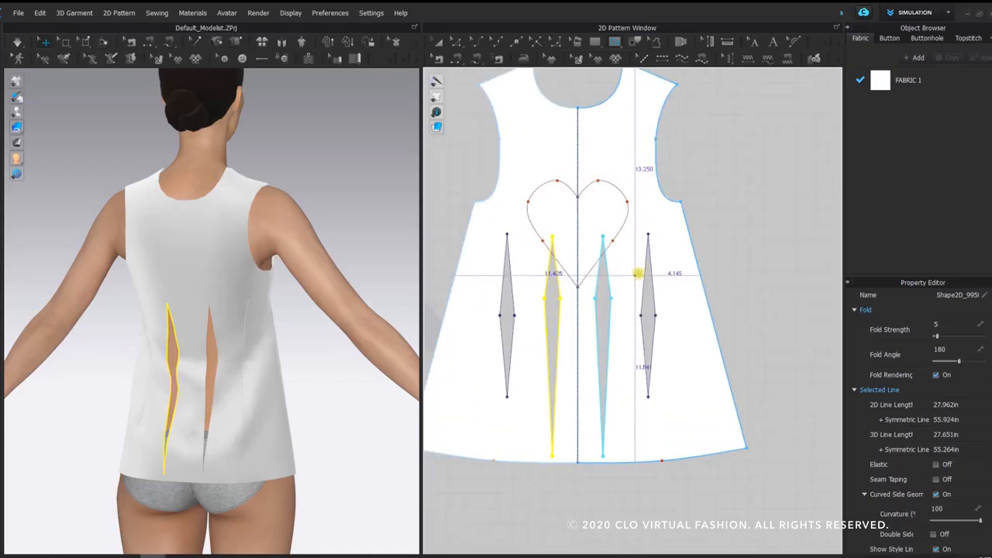
{"action": "scroll", "coordinate": [623, 248], "scroll_direction": "down", "scroll_amount": 3}
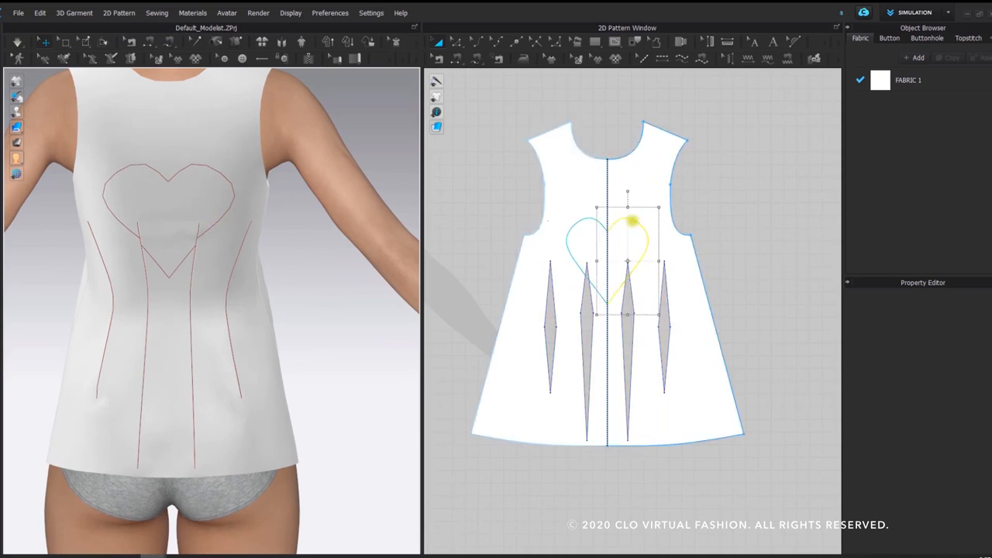
{"action": "left_click", "coordinate": [632, 221]}
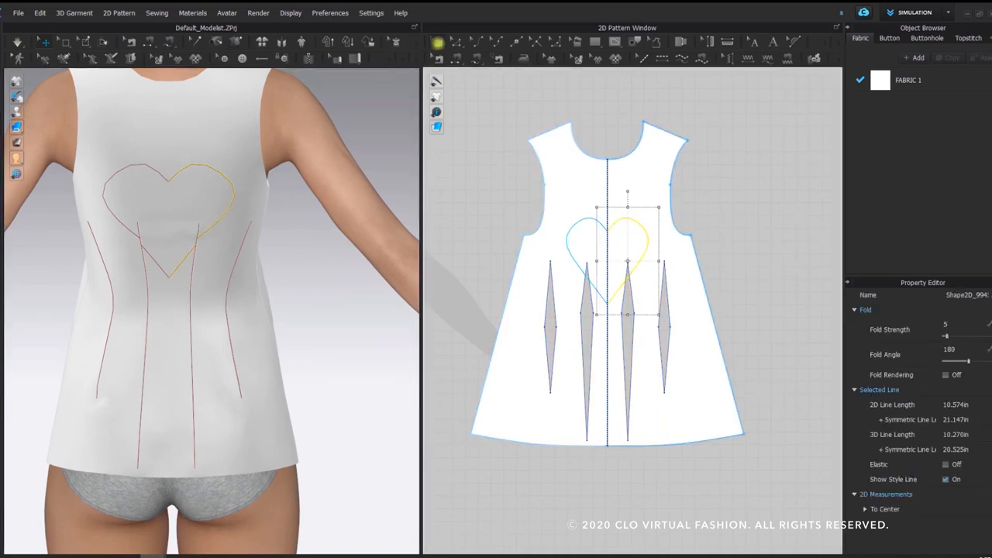
{"action": "scroll", "coordinate": [600, 208], "scroll_direction": "up", "scroll_amount": 3}
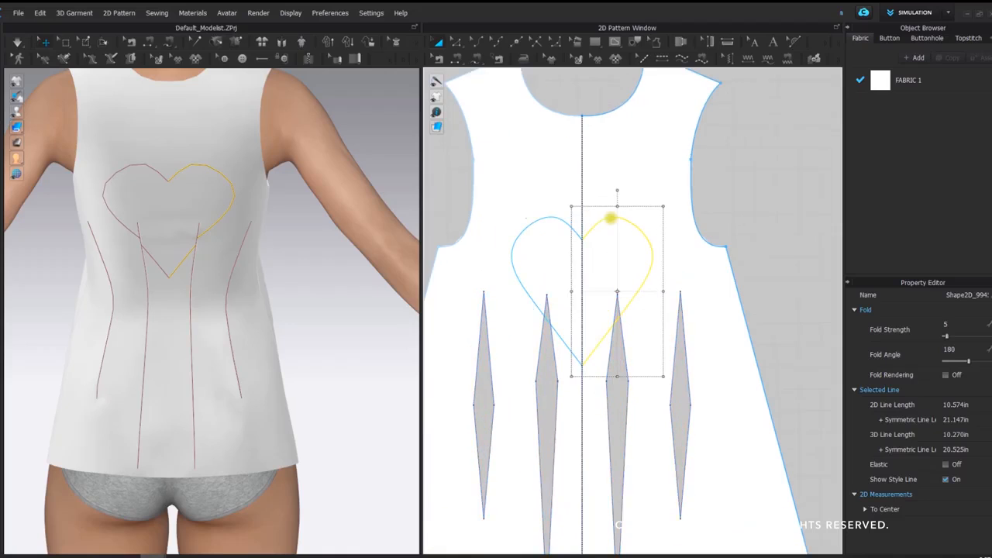
{"action": "left_click_drag", "start_coordinate": [611, 220], "coordinate": [629, 139]}
{"action": "scroll", "coordinate": [614, 128], "scroll_direction": "down", "scroll_amount": 3}
{"action": "scroll", "coordinate": [621, 122], "scroll_direction": "up", "scroll_amount": 3}
{"action": "key", "text": "Escape"}
{"action": "left_click", "coordinate": [755, 187]}
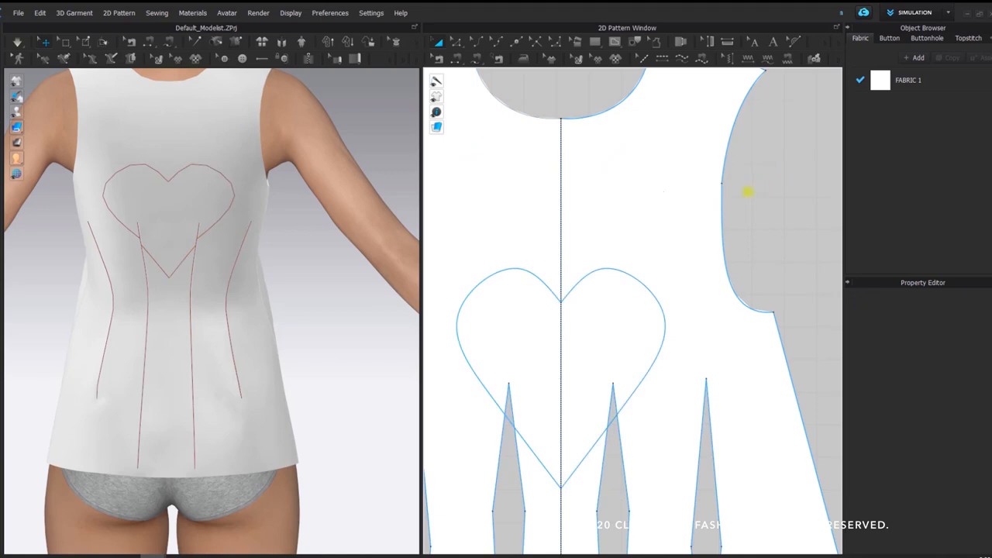
{"action": "left_click_drag", "start_coordinate": [606, 270], "coordinate": [589, 148]}
{"action": "left_click", "coordinate": [763, 185]}
Move the uppermost internal line on the front pattern slightly upward
{"action": "scroll", "coordinate": [764, 186], "scroll_direction": "down", "scroll_amount": 5}
{"action": "scroll", "coordinate": [578, 234], "scroll_direction": "up", "scroll_amount": 3}
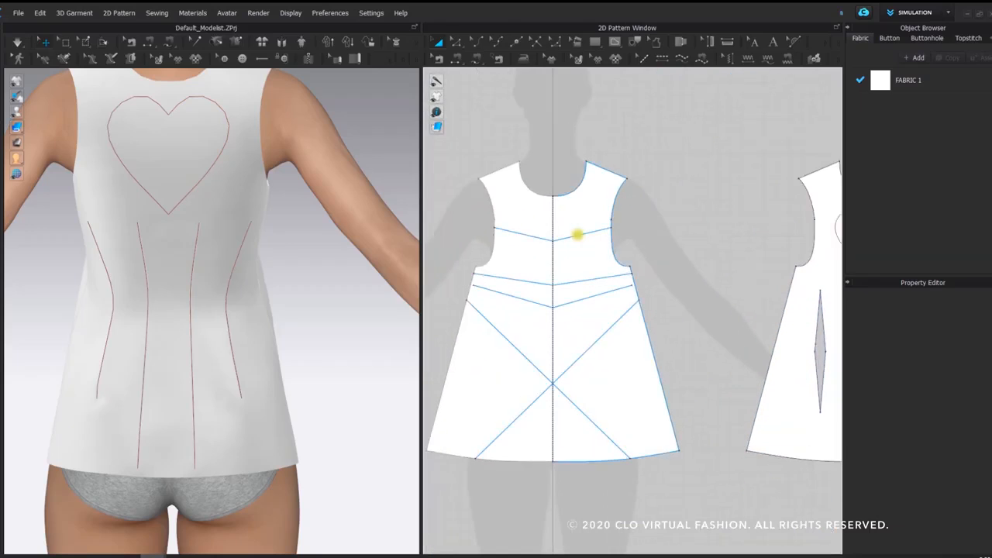
{"action": "scroll", "coordinate": [578, 234], "scroll_direction": "up", "scroll_amount": 3}
{"action": "mouse_move", "coordinate": [578, 234]}
{"action": "left_mouse_down"}
{"action": "mouse_move", "coordinate": [577, 190]}
{"action": "mouse_move", "coordinate": [584, 266]}
{"action": "mouse_move", "coordinate": [577, 230]}
{"action": "left_mouse_up"}
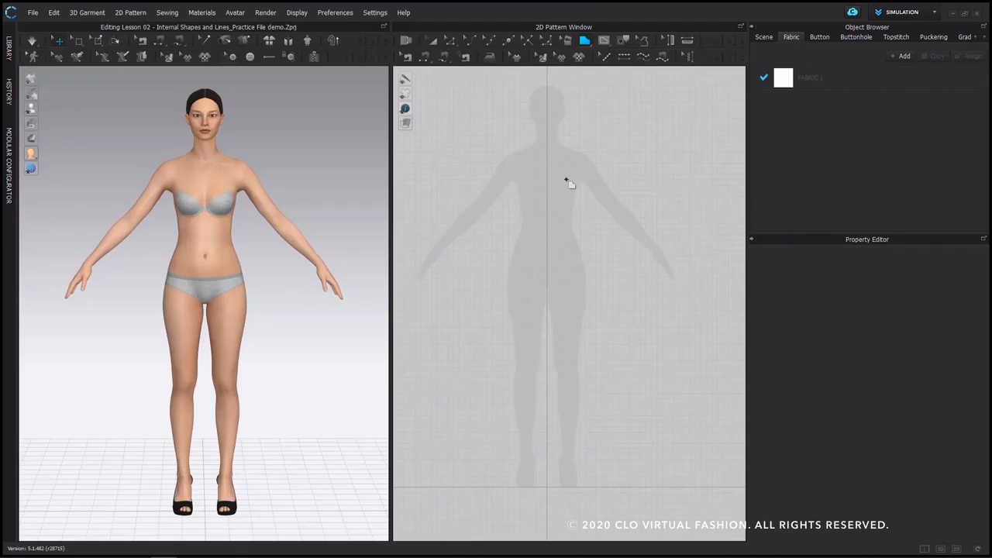
In the practice file, outline a half front's curved neckline of about 5.3 in, shoulder of about 1.5 in and armhole of about 9.1 in
{"action": "scroll", "coordinate": [556, 168], "scroll_direction": "up", "scroll_amount": 2}
{"action": "left_click", "coordinate": [545, 166]}
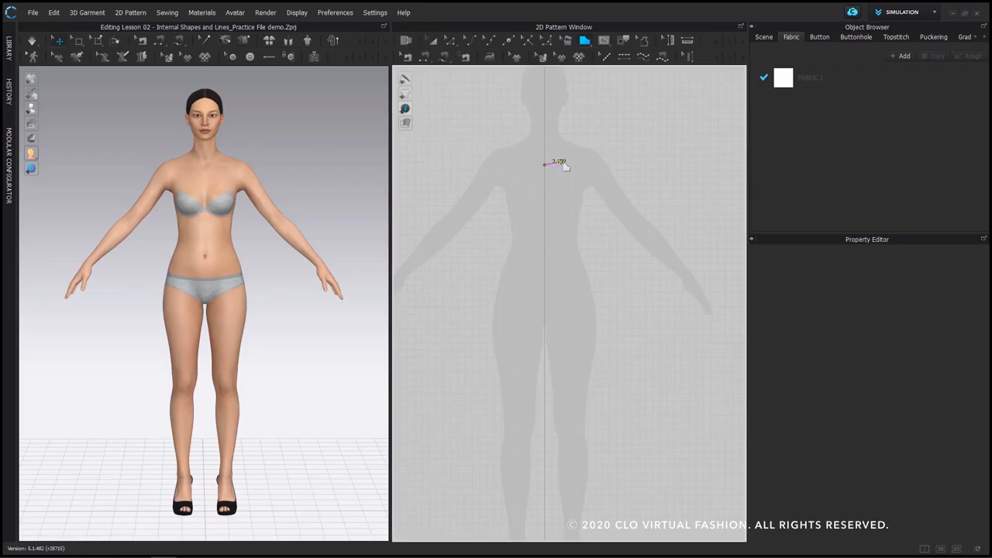
{"action": "scroll", "coordinate": [571, 149], "scroll_direction": "up", "scroll_amount": 2}
{"action": "left_click", "coordinate": [570, 142]}
{"action": "left_click", "coordinate": [587, 148]}
{"action": "left_click", "coordinate": [583, 170], "text": "ctrl"}
{"action": "left_click", "coordinate": [579, 218], "text": "ctrl"}
{"action": "left_click", "coordinate": [591, 241], "text": "ctrl"}
{"action": "left_click", "coordinate": [604, 241]}
Finish the half front with a flared side seam of about 18.6 in, a curved hem of about 9.3 in and a straight centre front
{"action": "middle_click_drag", "start_coordinate": [641, 404], "coordinate": [638, 254]}
{"action": "scroll", "coordinate": [634, 256], "scroll_direction": "down", "scroll_amount": 3}
{"action": "left_click", "coordinate": [633, 291]}
{"action": "scroll", "coordinate": [614, 295], "scroll_direction": "up", "scroll_amount": 2}
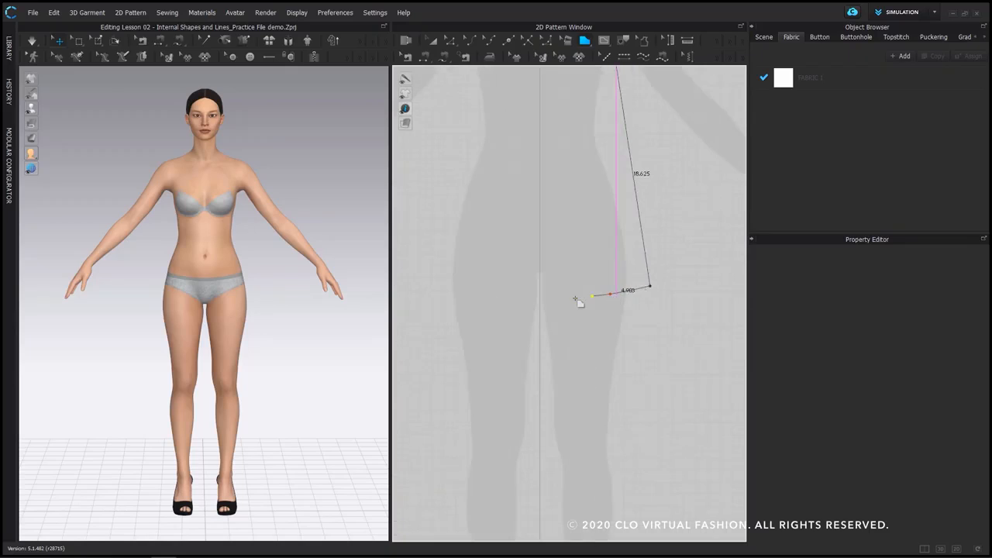
{"action": "scroll", "coordinate": [548, 301], "scroll_direction": "down", "scroll_amount": 2}
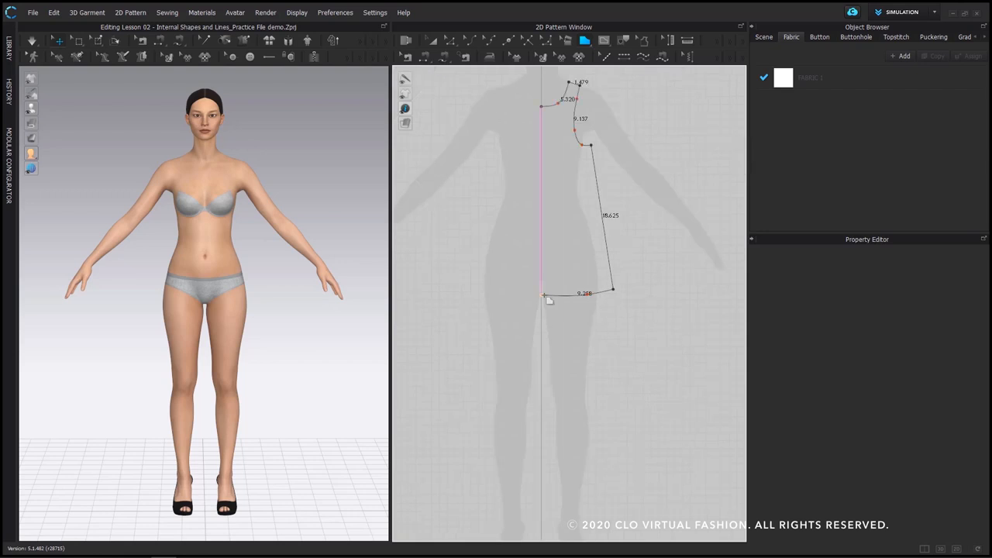
{"action": "left_click", "coordinate": [541, 294]}
{"action": "left_click", "coordinate": [541, 108]}
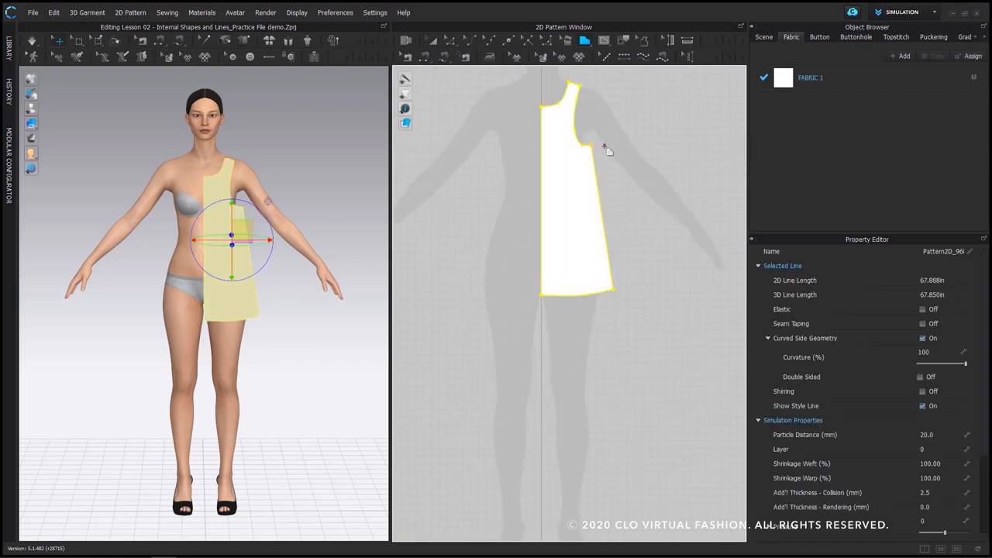
Copy the half front and mirror paste it across the centre line as a separate pattern
{"action": "left_click", "coordinate": [432, 40]}
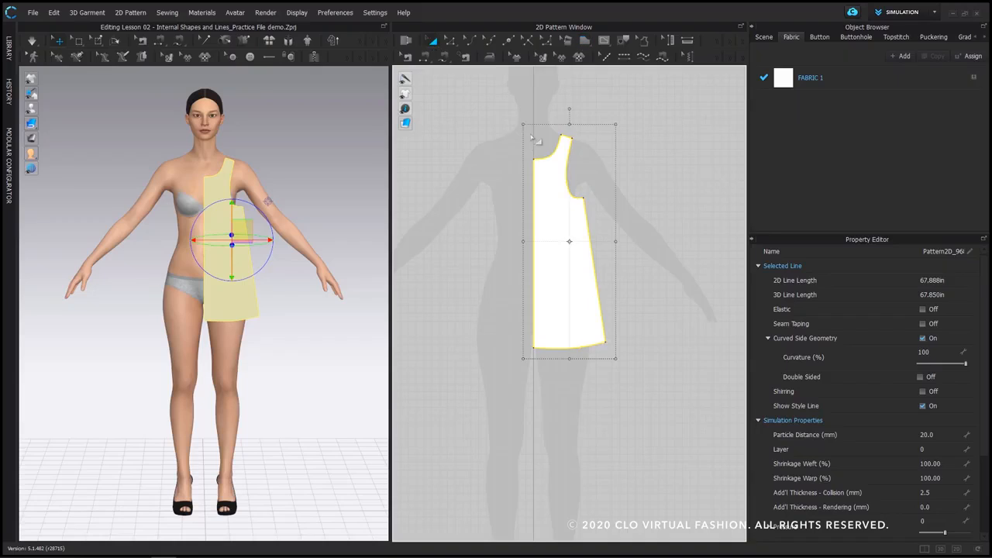
{"action": "left_click", "coordinate": [535, 103]}
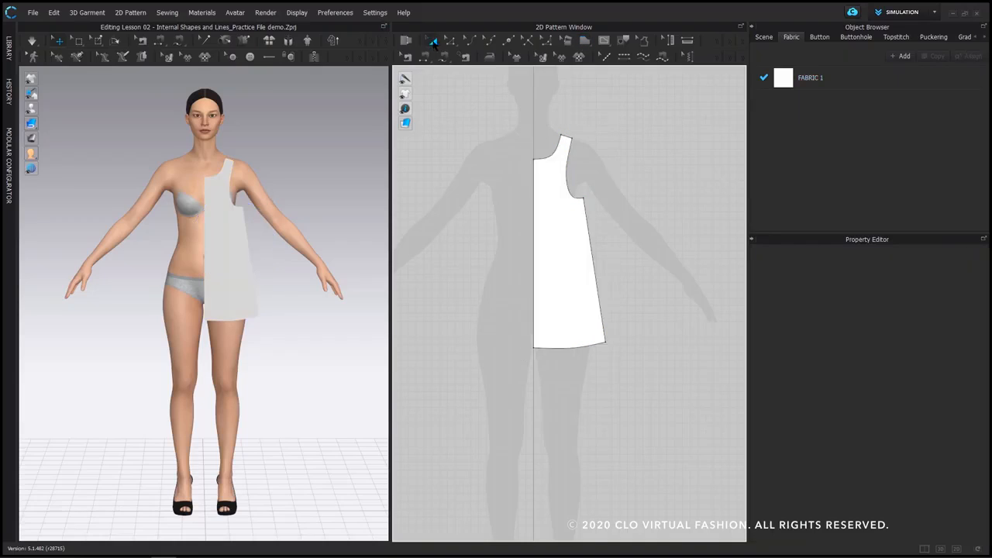
{"action": "scroll", "coordinate": [565, 207], "scroll_direction": "up", "scroll_amount": 2}
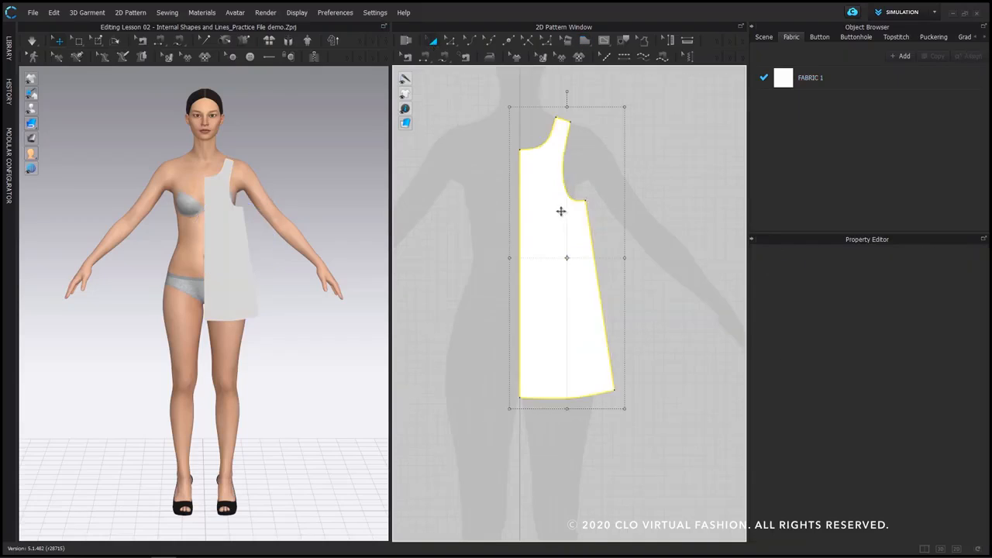
{"action": "left_click", "coordinate": [568, 203]}
{"action": "scroll", "coordinate": [570, 203], "scroll_direction": "up", "scroll_amount": 1}
{"action": "left_click", "coordinate": [613, 203]}
{"action": "scroll", "coordinate": [609, 210], "scroll_direction": "down", "scroll_amount": 3}
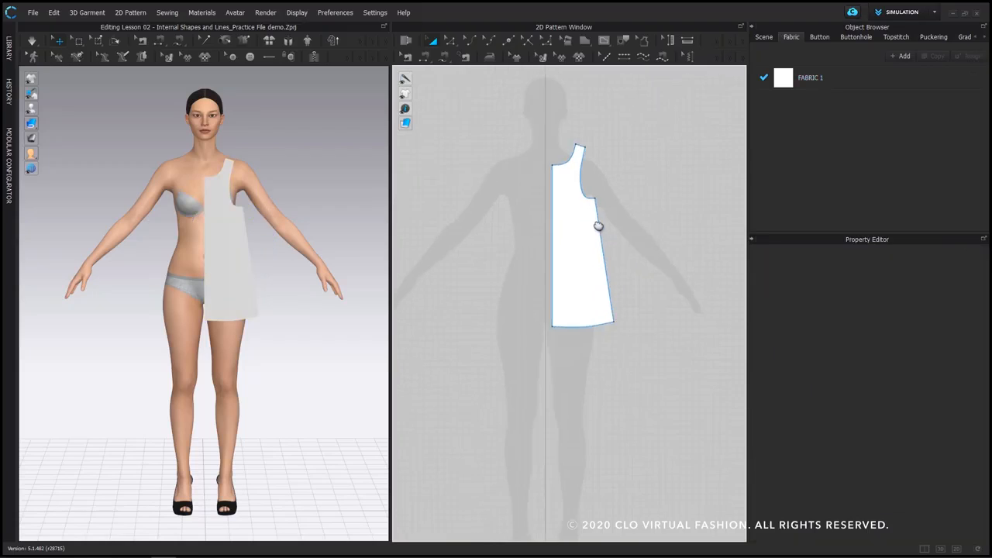
{"action": "right_click", "coordinate": [589, 239]}
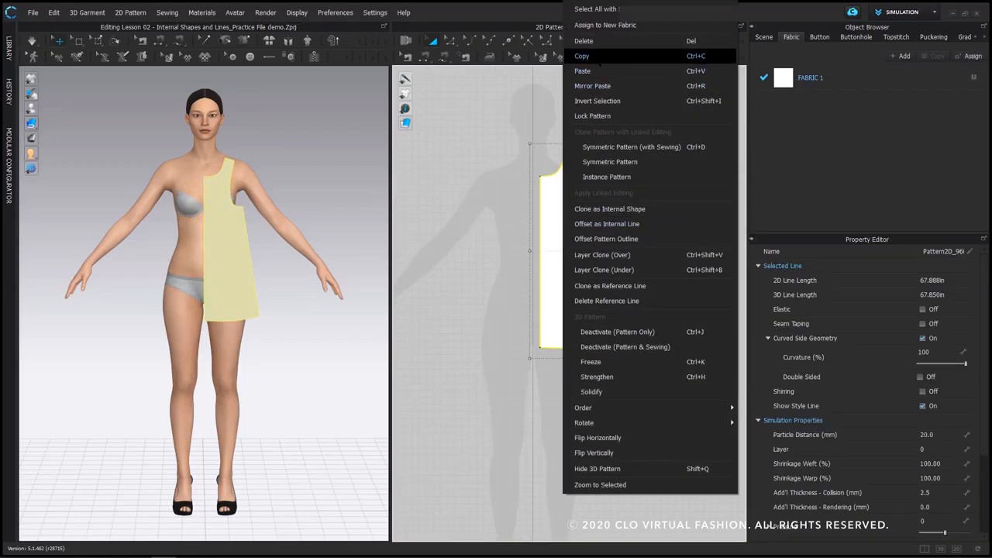
{"action": "left_click", "coordinate": [589, 56]}
{"action": "right_click", "coordinate": [550, 217]}
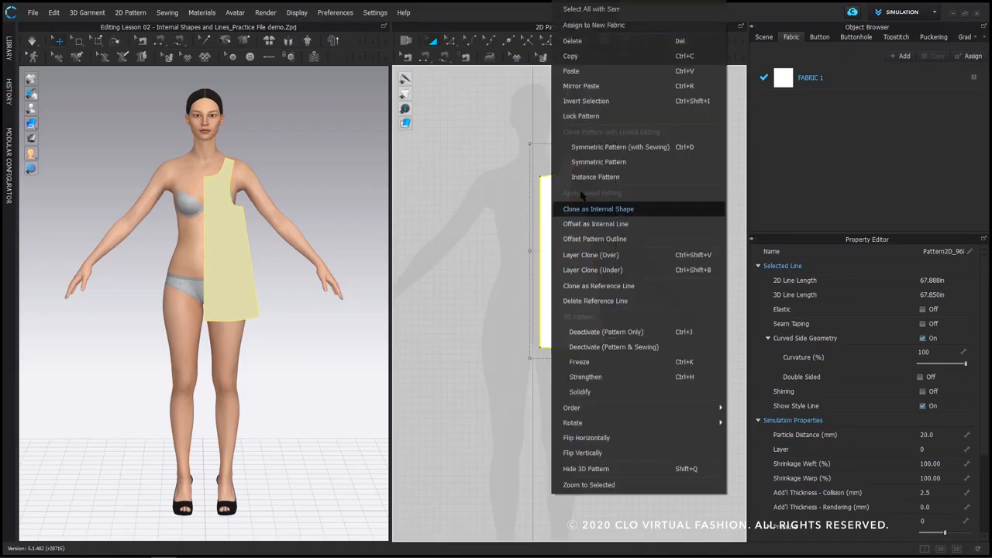
{"action": "left_click", "coordinate": [604, 99]}
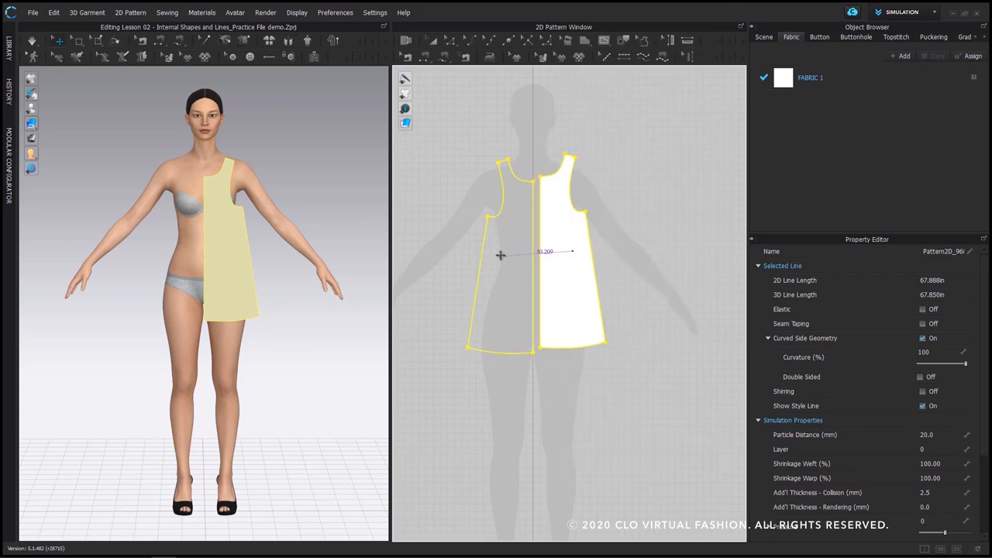
{"action": "left_click", "coordinate": [496, 255]}
{"action": "left_click", "coordinate": [469, 372]}
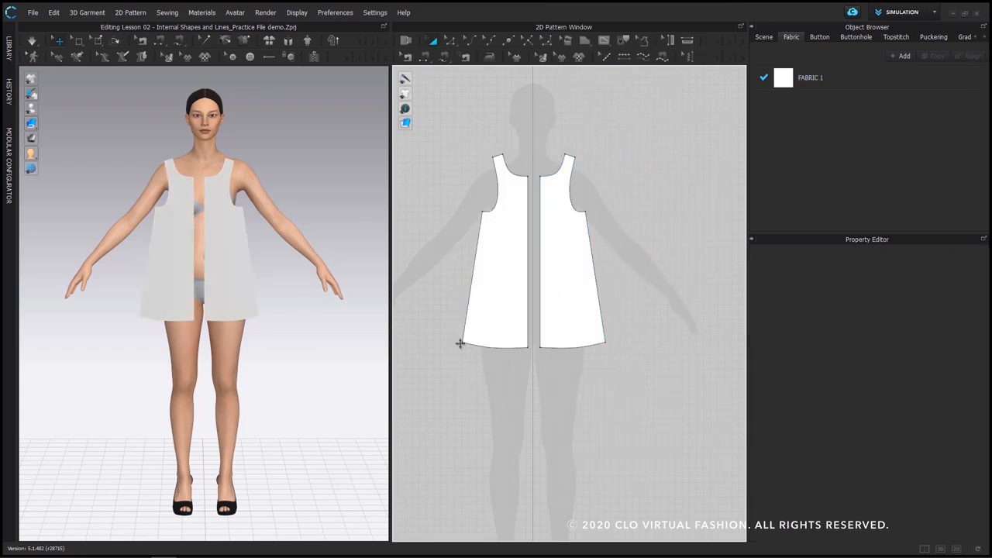
Try lengthening the mirrored copy at its side hem corner by about 2.8 in, and delete the copy
{"action": "left_click", "coordinate": [463, 345]}
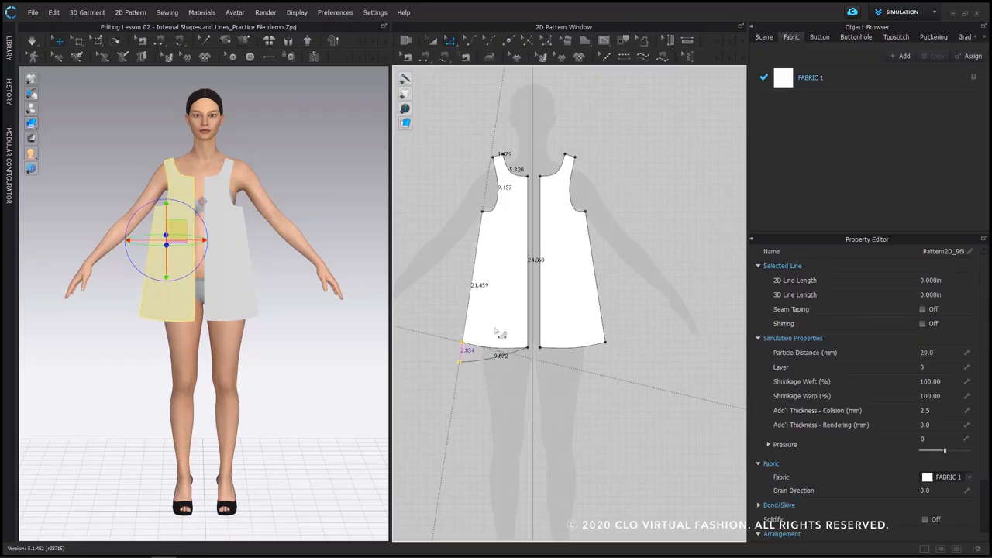
{"action": "key", "text": "a"}
{"action": "left_click", "coordinate": [519, 226]}
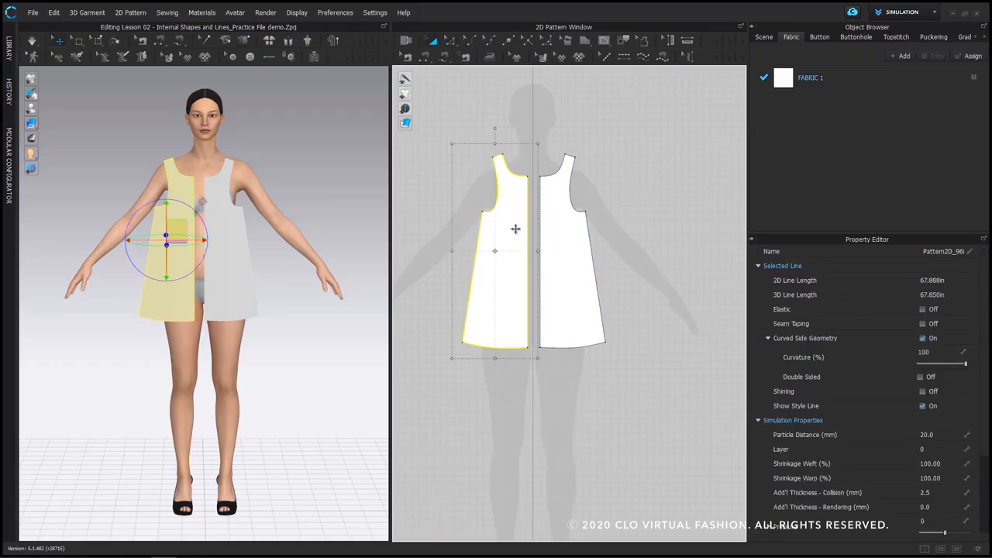
{"action": "key", "text": "Delete"}
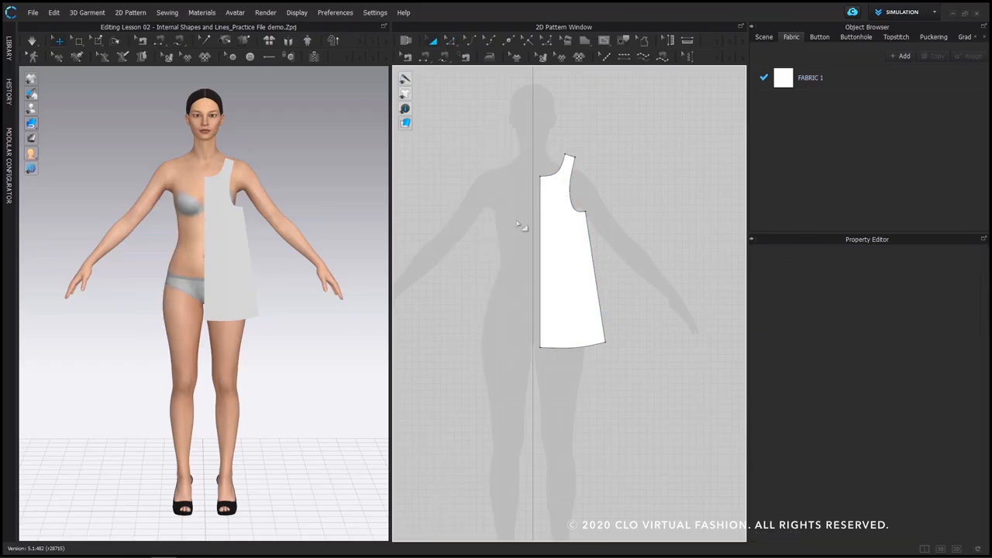
Create a linked symmetric pattern with sewing from the half front and place it level across the centre line
{"action": "right_click", "coordinate": [570, 230]}
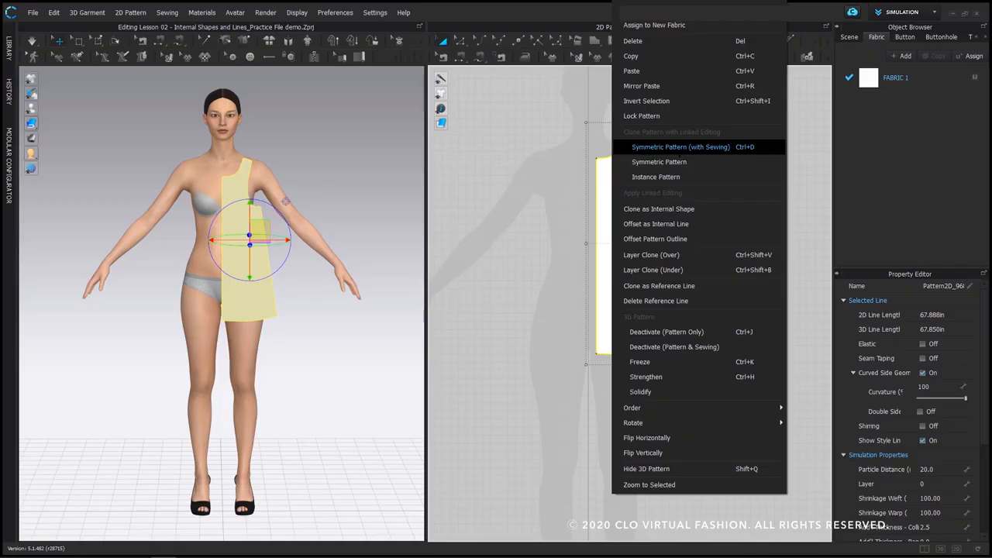
{"action": "left_click", "coordinate": [731, 148]}
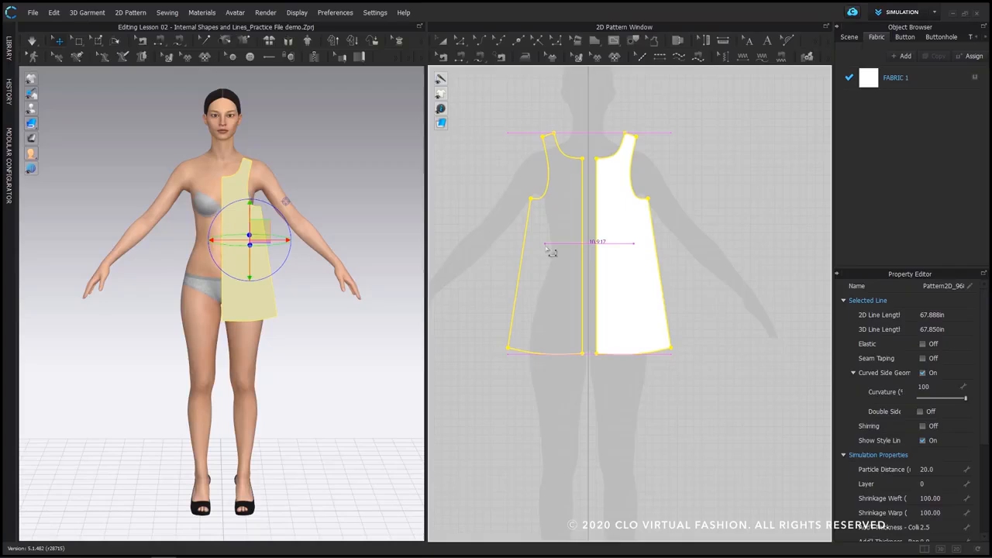
{"action": "left_click", "coordinate": [551, 250]}
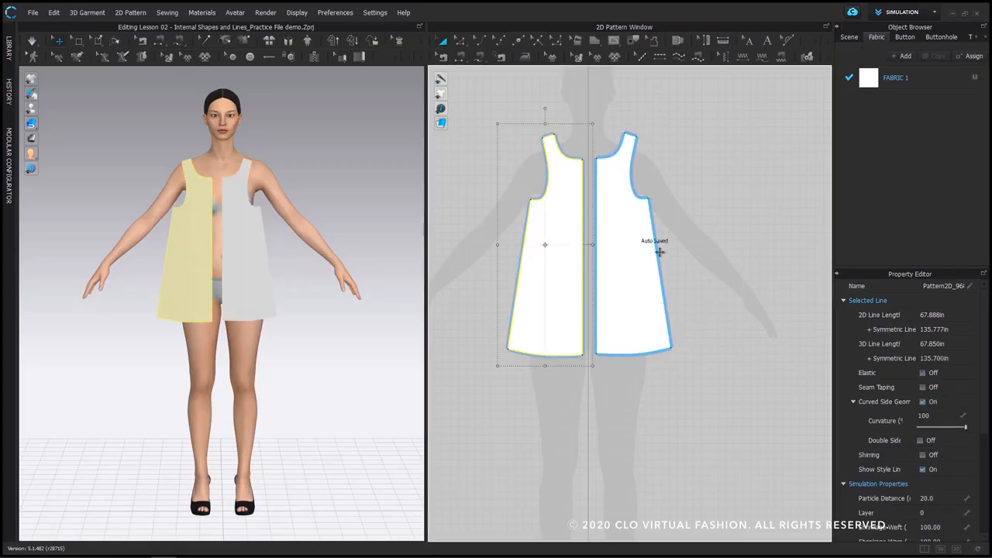
{"action": "left_click", "coordinate": [711, 251]}
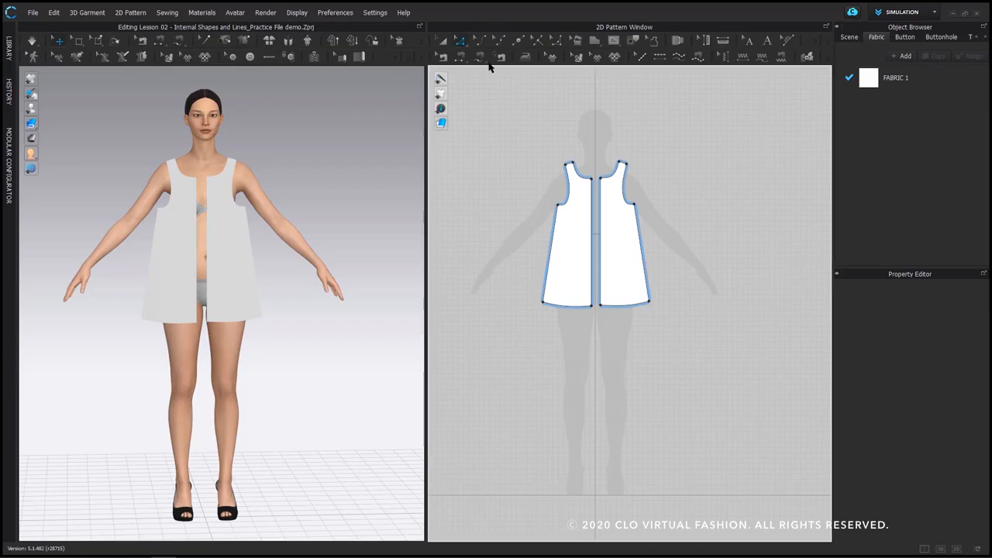
Try raising the side hem corner of a front half slightly to test the linked symmetric editing
{"action": "left_click", "coordinate": [658, 308]}
{"action": "mouse_move", "coordinate": [658, 308]}
{"action": "left_mouse_down"}
{"action": "mouse_move", "coordinate": [671, 302]}
{"action": "mouse_move", "coordinate": [648, 296]}
{"action": "left_mouse_up"}
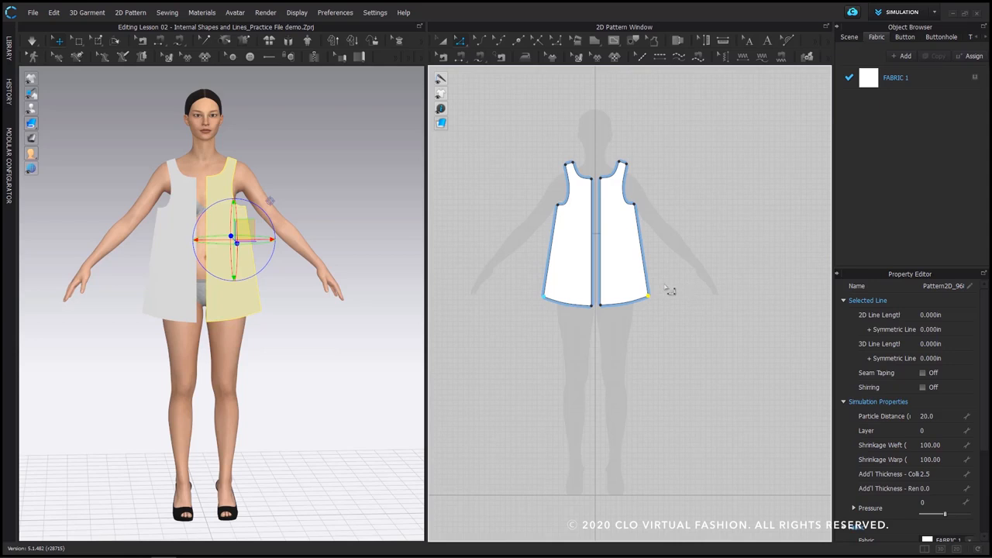
{"action": "left_click", "coordinate": [673, 289]}
{"action": "key", "text": "space"}
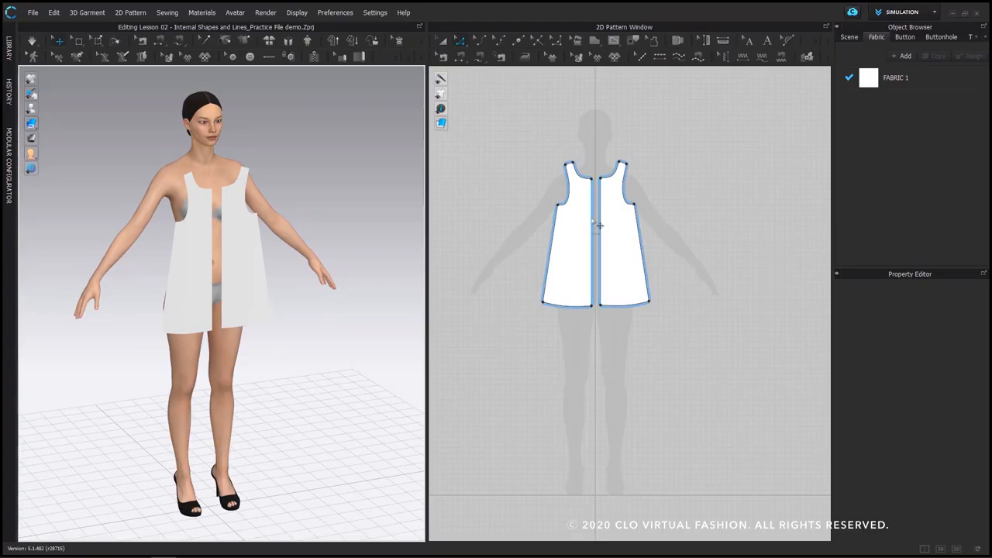
Mirror paste an unlinked copy of the half front beside the front patterns to serve as a half back
{"action": "scroll", "coordinate": [600, 223], "scroll_direction": "up", "scroll_amount": 2}
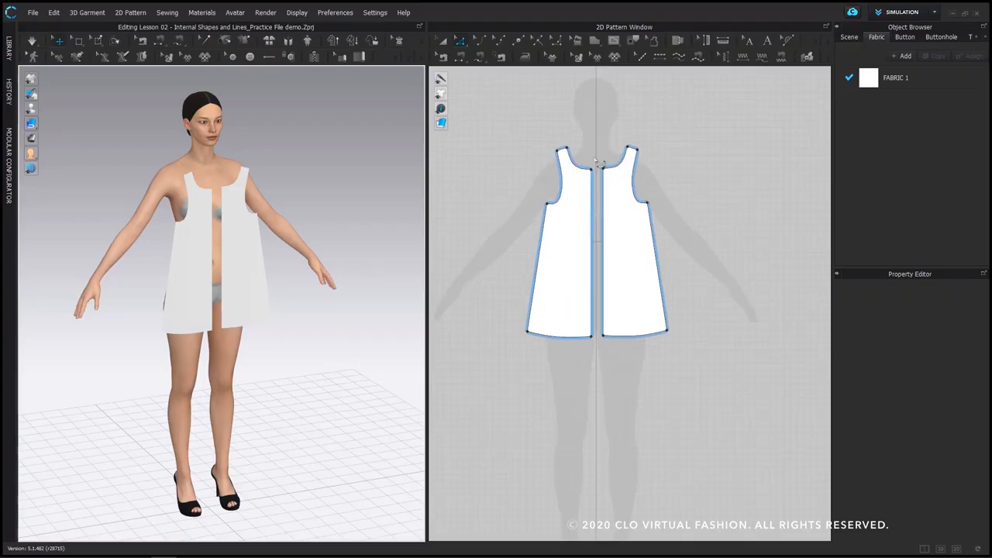
{"action": "scroll", "coordinate": [662, 220], "scroll_direction": "up", "scroll_amount": 1}
{"action": "scroll", "coordinate": [684, 210], "scroll_direction": "down", "scroll_amount": 3}
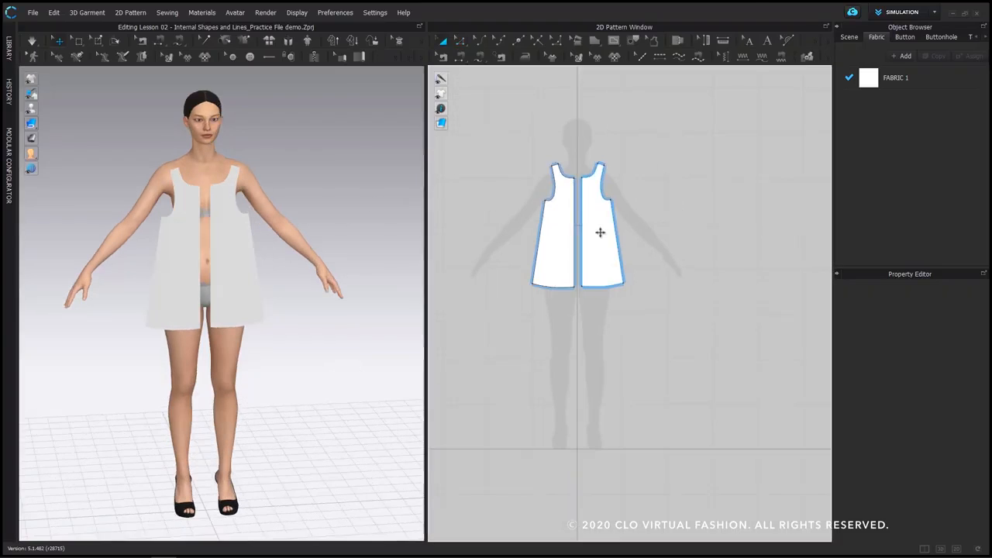
{"action": "right_click", "coordinate": [601, 233]}
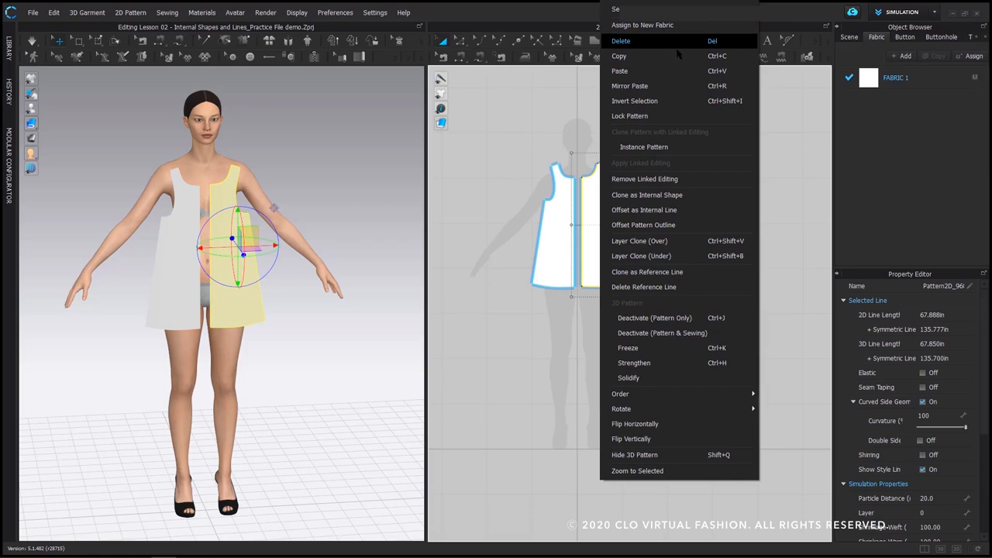
{"action": "key", "text": "Escape"}
{"action": "right_click", "coordinate": [625, 211]}
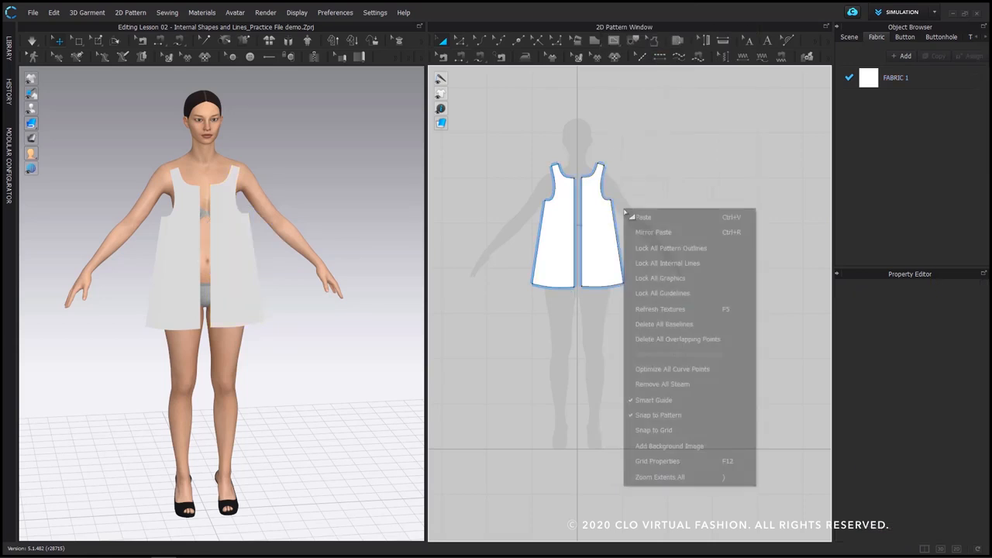
{"action": "left_click_drag", "start_coordinate": [669, 237], "coordinate": [687, 227]}
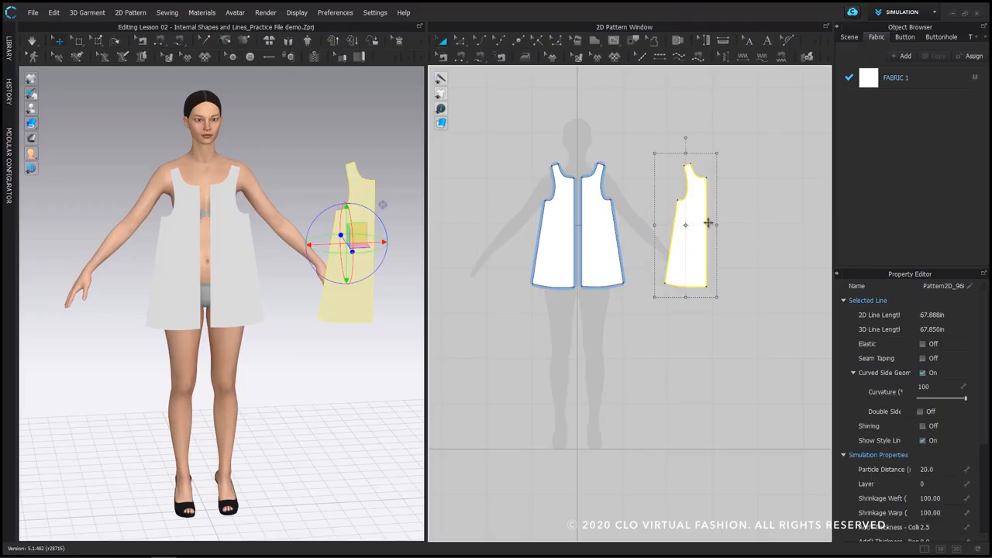
{"action": "left_click", "coordinate": [732, 225]}
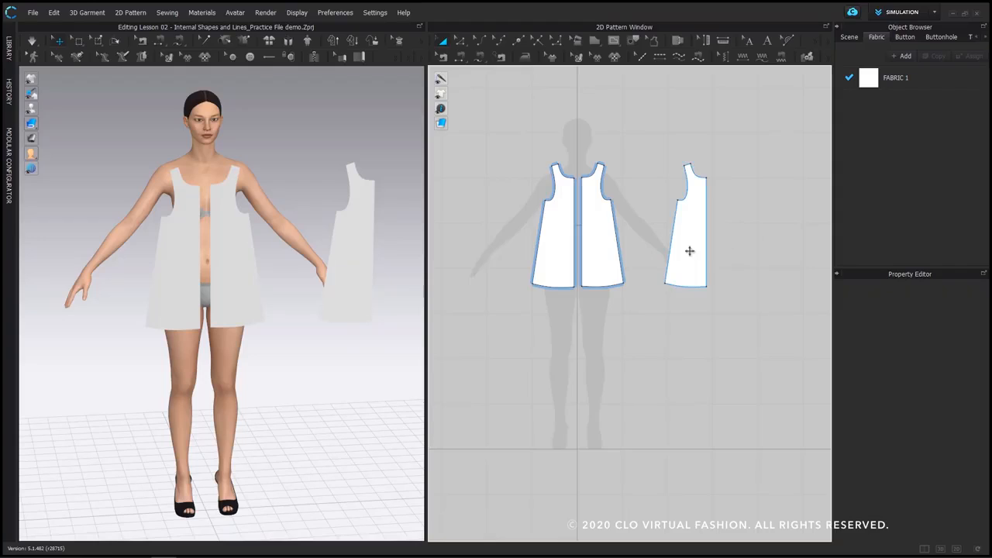
Create a symmetric pattern with sewing from the half back and place it level on the opposite side of the fronts
{"action": "scroll", "coordinate": [699, 248], "scroll_direction": "up", "scroll_amount": 1}
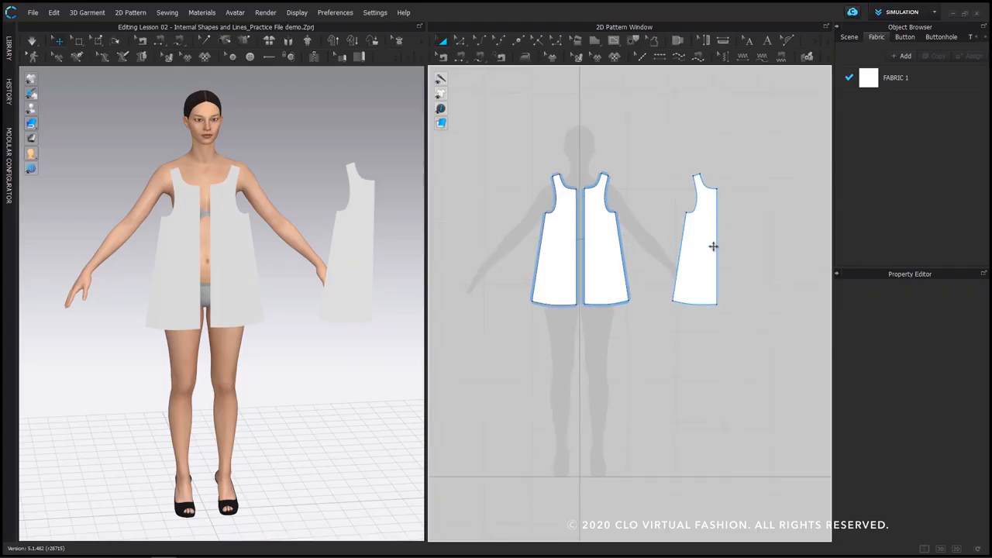
{"action": "scroll", "coordinate": [624, 184], "scroll_direction": "down", "scroll_amount": 2}
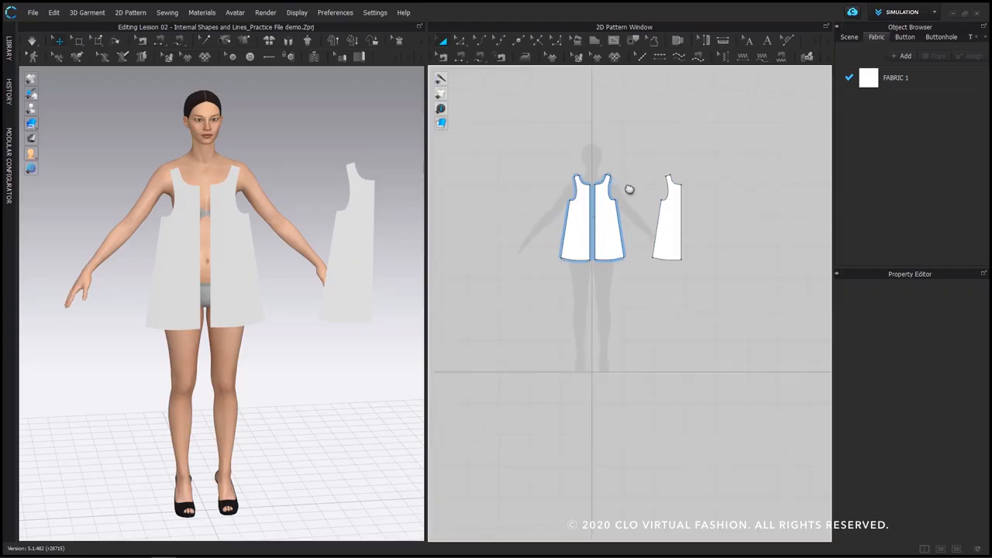
{"action": "right_click", "coordinate": [676, 232]}
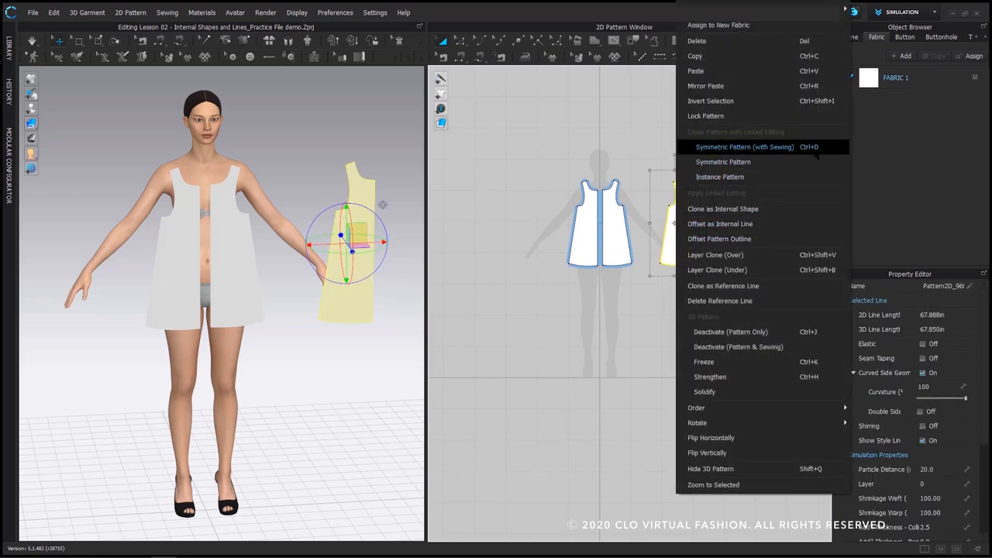
{"action": "left_click", "coordinate": [814, 153]}
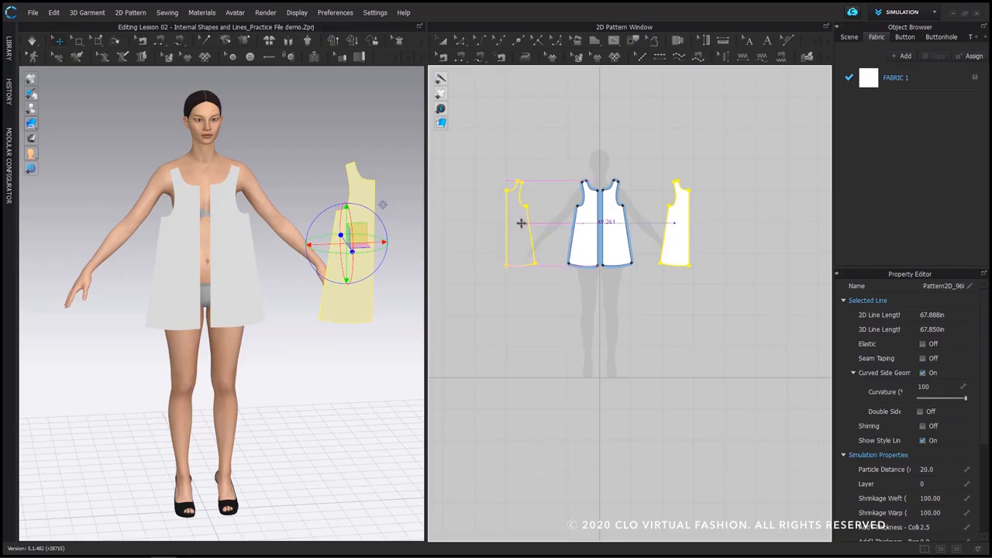
{"action": "left_click", "coordinate": [529, 229]}
{"action": "left_click", "coordinate": [574, 164]}
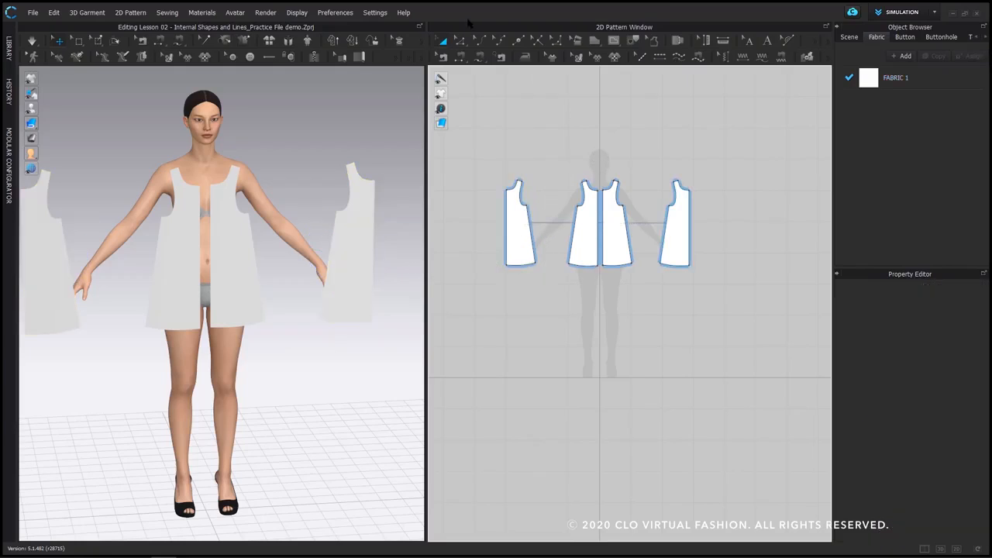
Raise the centre neck point of the half back to form a shallower back neckline
{"action": "scroll", "coordinate": [692, 157], "scroll_direction": "up", "scroll_amount": 5}
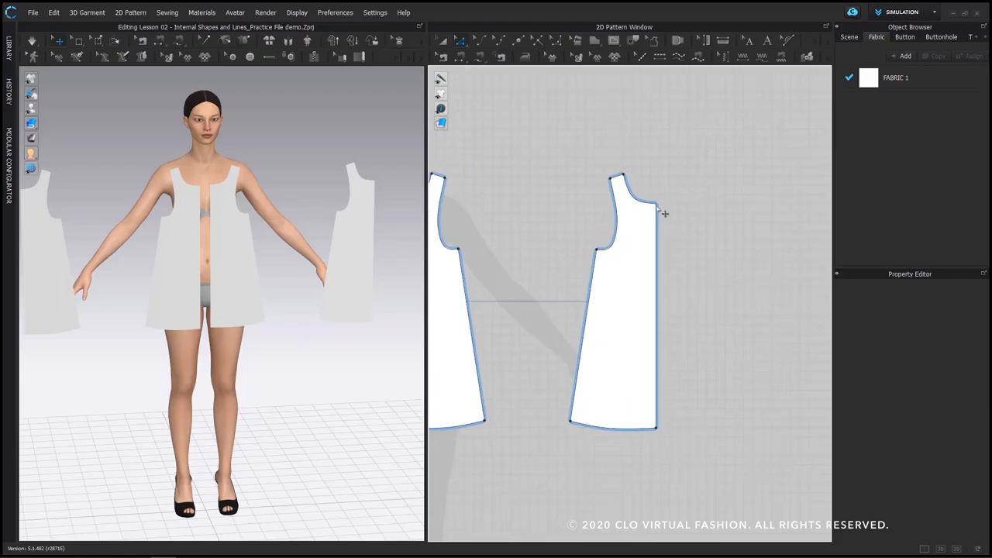
{"action": "left_click_drag", "start_coordinate": [665, 210], "coordinate": [611, 182]}
{"action": "scroll", "coordinate": [658, 193], "scroll_direction": "up", "scroll_amount": 3}
{"action": "scroll", "coordinate": [688, 214], "scroll_direction": "down", "scroll_amount": 4}
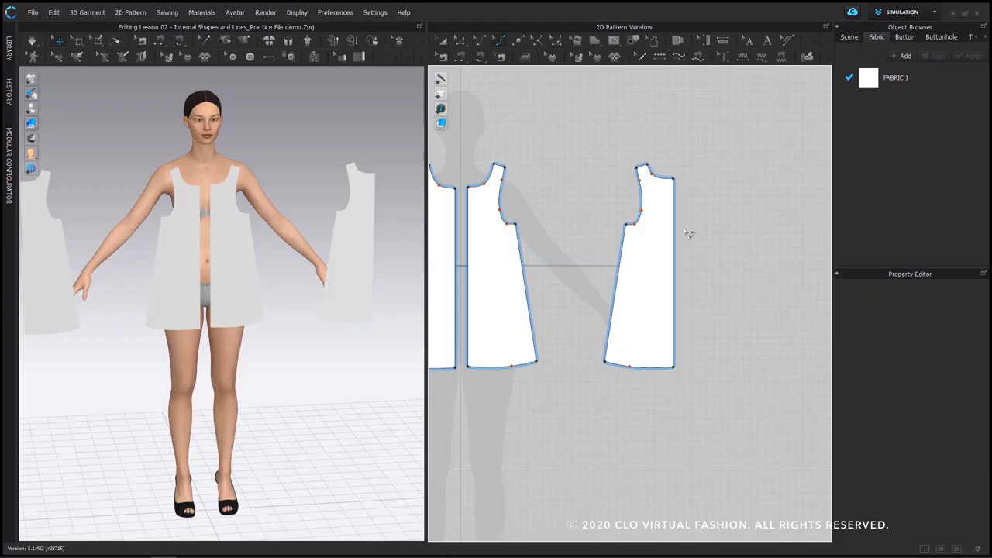
{"action": "middle_click_drag", "start_coordinate": [641, 224], "coordinate": [661, 222]}
{"action": "scroll", "coordinate": [744, 268], "scroll_direction": "down", "scroll_amount": 1}
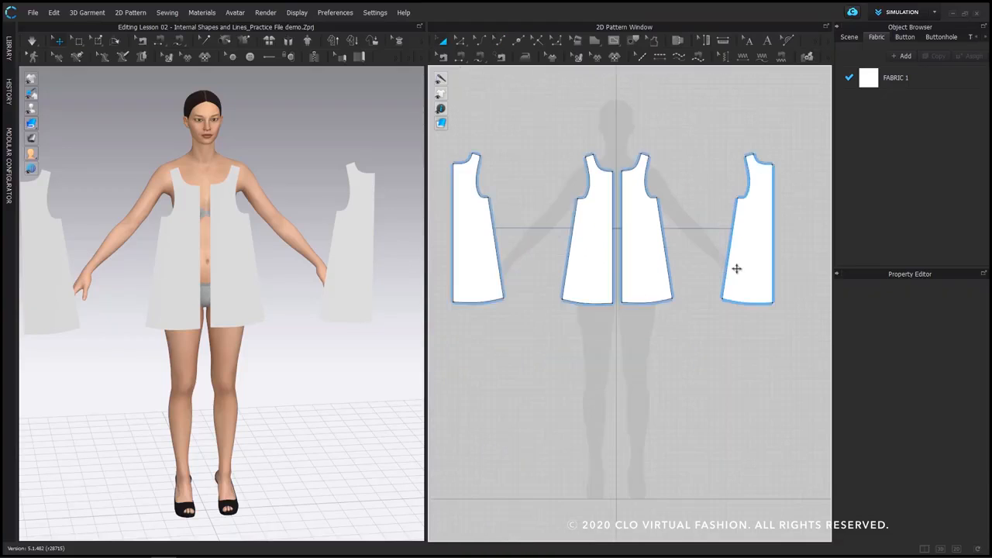
Arrange the back halves slightly lower than the fronts and move the front halves slightly farther apart
{"action": "left_click_drag", "start_coordinate": [744, 268], "coordinate": [667, 334]}
{"action": "left_click", "coordinate": [664, 332]}
{"action": "left_click_drag", "start_coordinate": [480, 295], "coordinate": [504, 290]}
{"action": "left_click", "coordinate": [587, 383]}
{"action": "left_click_drag", "start_coordinate": [764, 370], "coordinate": [760, 282]}
{"action": "left_click", "coordinate": [708, 144]}
{"action": "mouse_move", "coordinate": [643, 251]}
{"action": "left_mouse_down"}
{"action": "mouse_move", "coordinate": [655, 310]}
{"action": "mouse_move", "coordinate": [670, 215]}
{"action": "mouse_move", "coordinate": [647, 249]}
{"action": "left_mouse_up"}
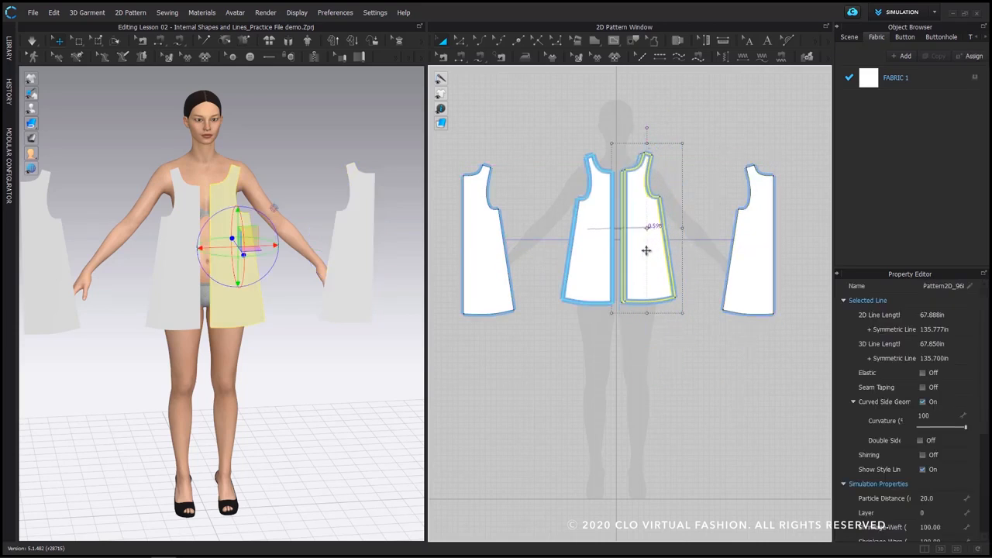
{"action": "left_click", "coordinate": [692, 255]}
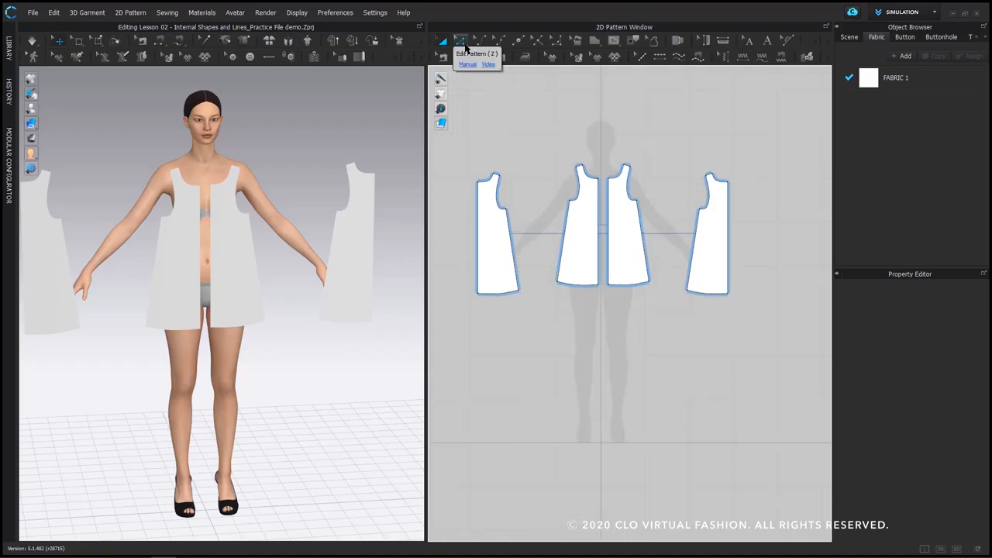
Delete one of the two linked half backs, keeping a single half back on the other side of the fronts
{"action": "left_click", "coordinate": [442, 40]}
{"action": "left_click", "coordinate": [486, 238]}
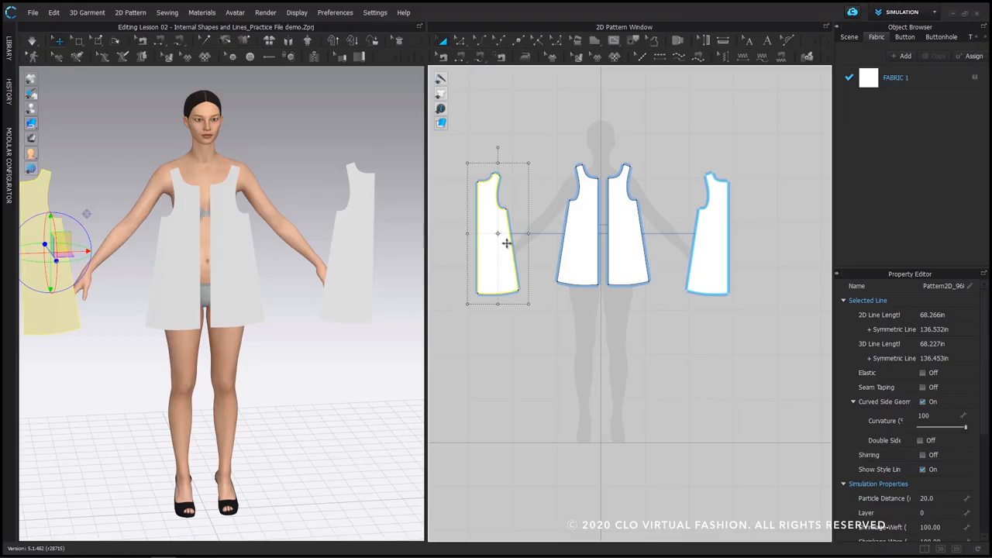
{"action": "right_click", "coordinate": [507, 243]}
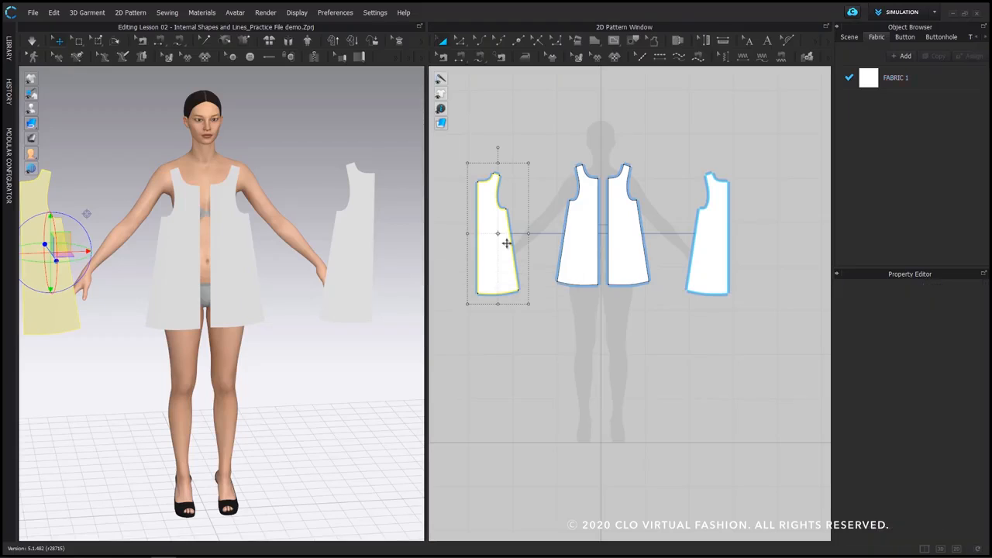
{"action": "key", "text": "Delete"}
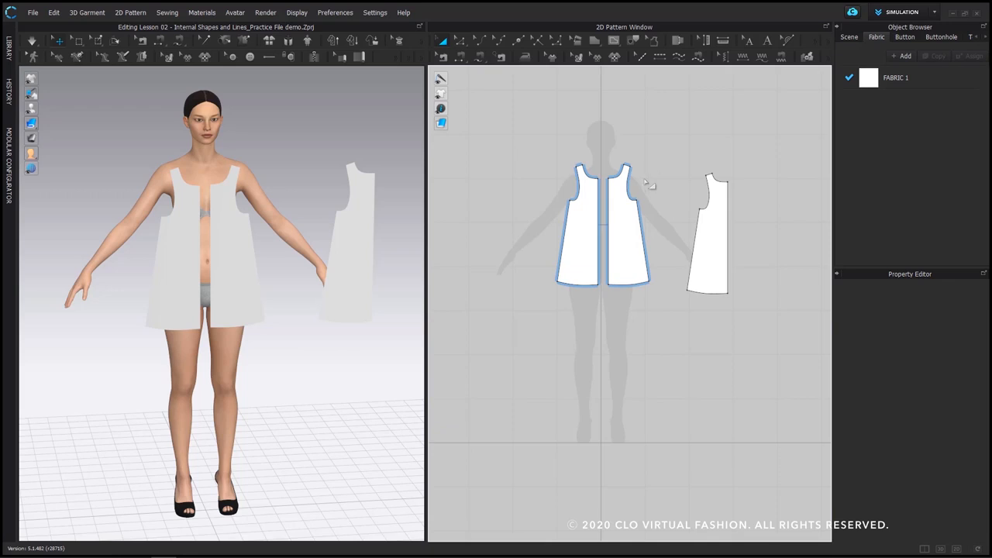
Unfold the remaining half back along its centre line with Unfold Symmetric Editing (with Sewing) and nudge its hem side corner
{"action": "scroll", "coordinate": [647, 184], "scroll_direction": "up", "scroll_amount": 2}
{"action": "left_click", "coordinate": [460, 41]}
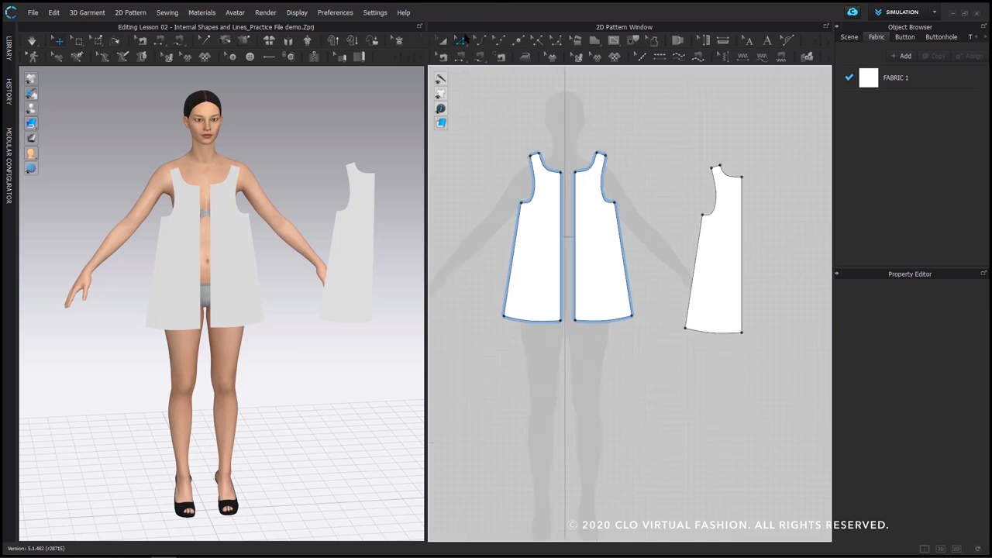
{"action": "right_click", "coordinate": [742, 240]}
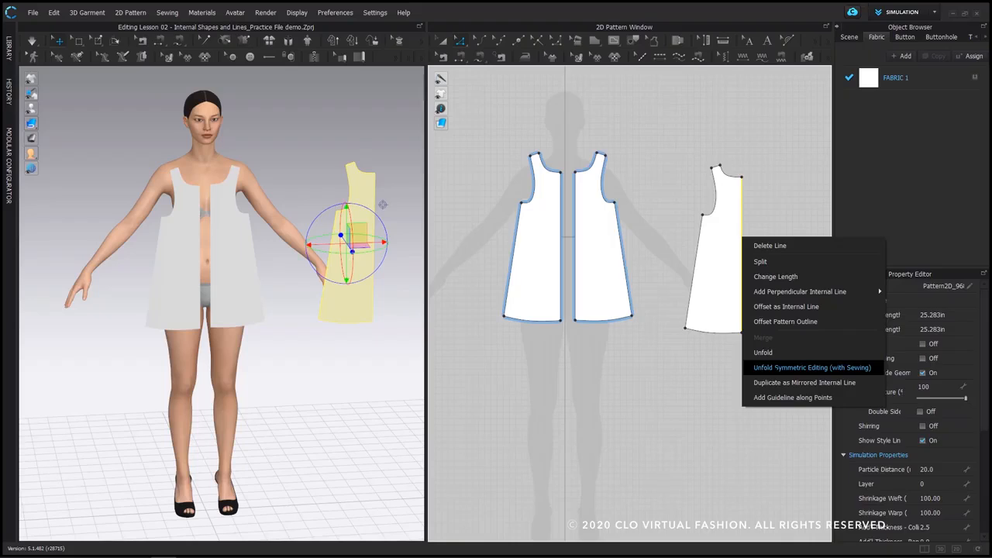
{"action": "left_click", "coordinate": [809, 367]}
{"action": "left_click_drag", "start_coordinate": [777, 317], "coordinate": [778, 309]}
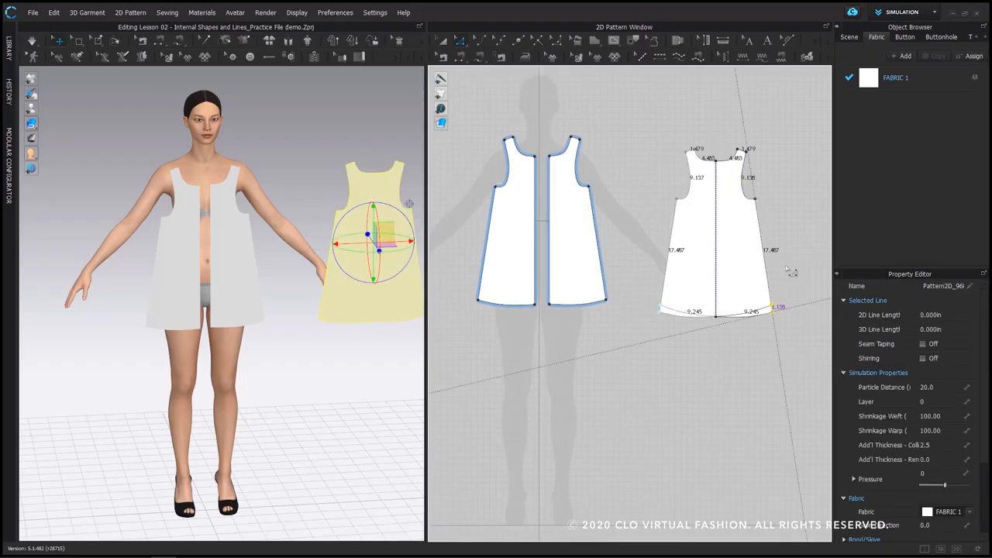
{"action": "left_click", "coordinate": [791, 273]}
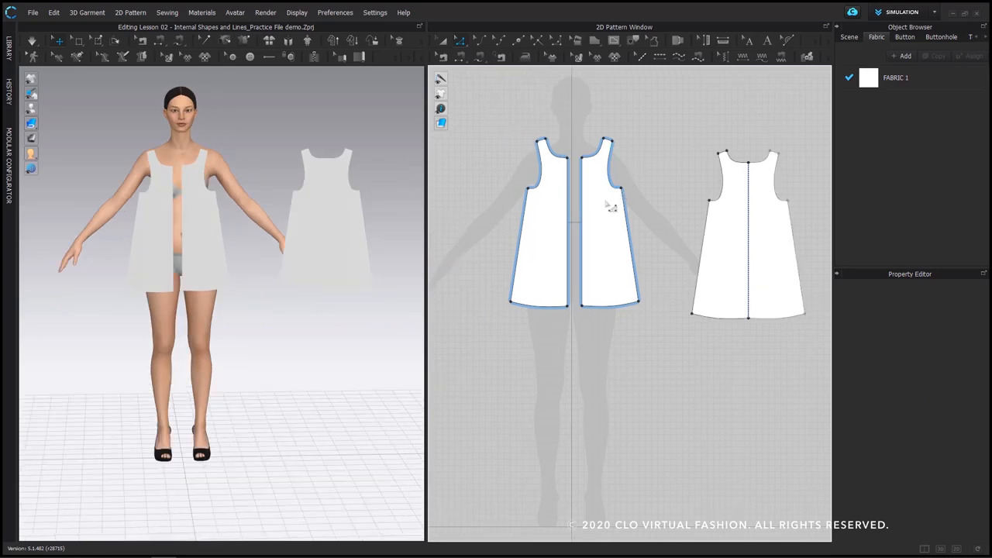
Select one front half and activate the Internal Polygon/Line tool for drawing on it
{"action": "right_click_drag", "start_coordinate": [609, 205], "coordinate": [620, 227]}
{"action": "scroll", "coordinate": [622, 229], "scroll_direction": "up", "scroll_amount": 2}
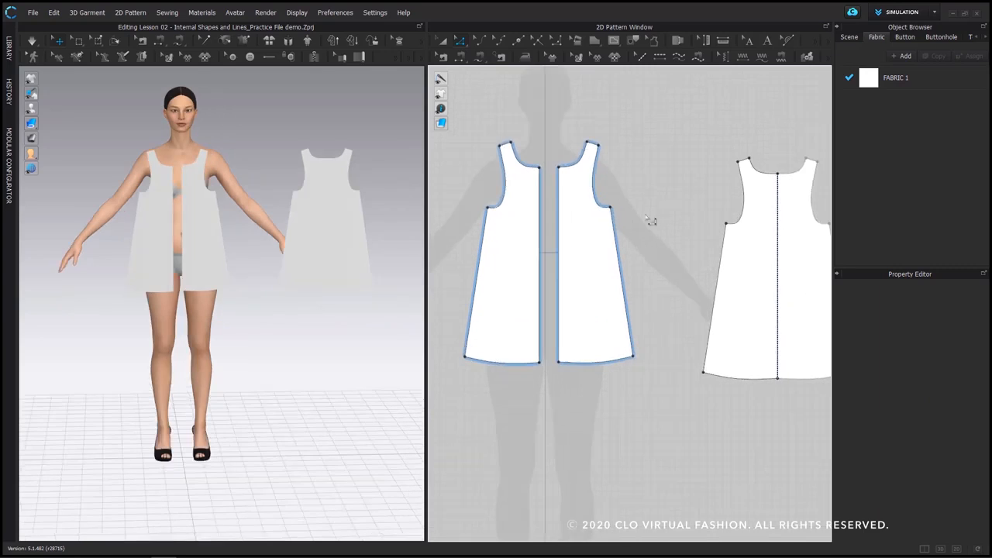
{"action": "left_click", "coordinate": [595, 226]}
{"action": "key", "text": "g"}
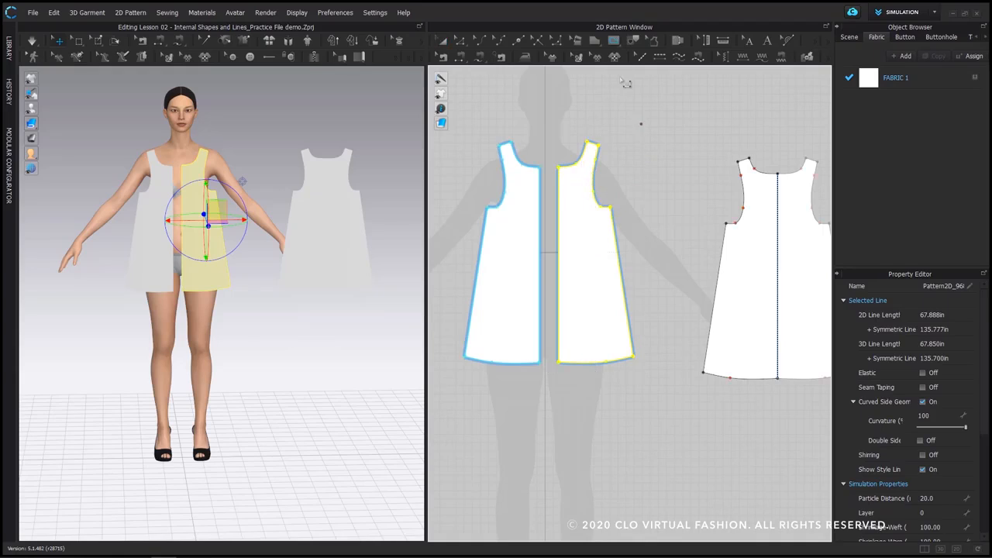
{"action": "left_click", "coordinate": [616, 44]}
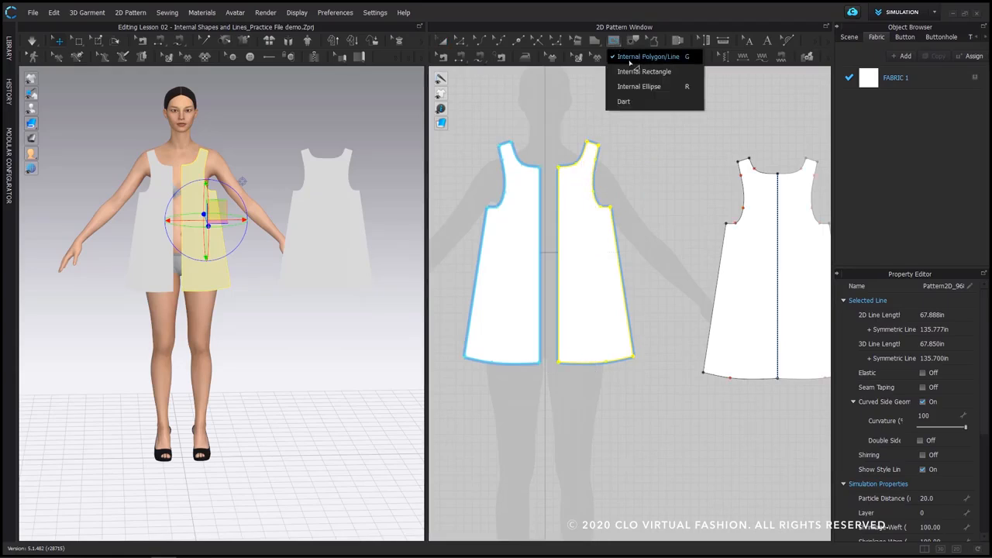
{"action": "left_click", "coordinate": [634, 59]}
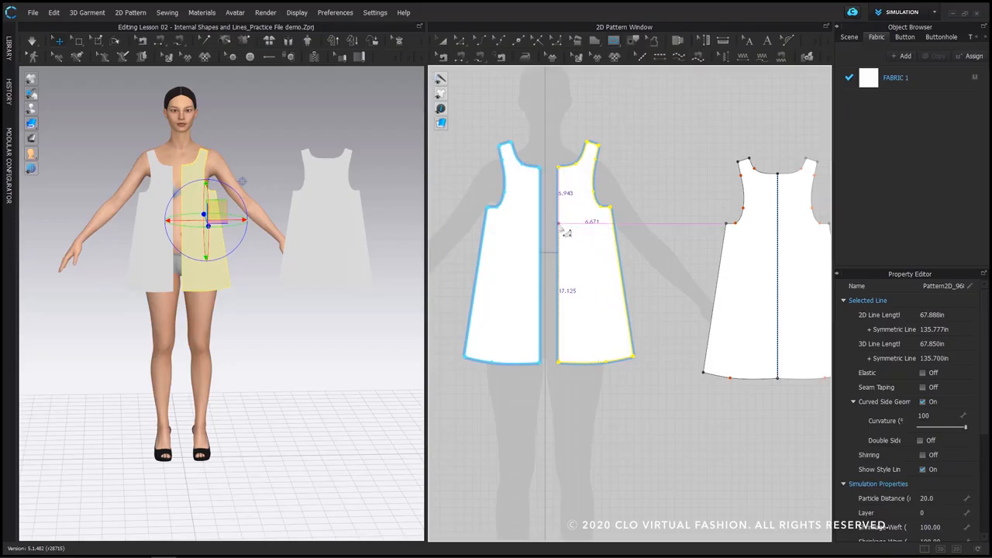
{"action": "left_click", "coordinate": [584, 226], "text": "ctrl"}
{"action": "left_click", "coordinate": [587, 272], "text": "ctrl"}
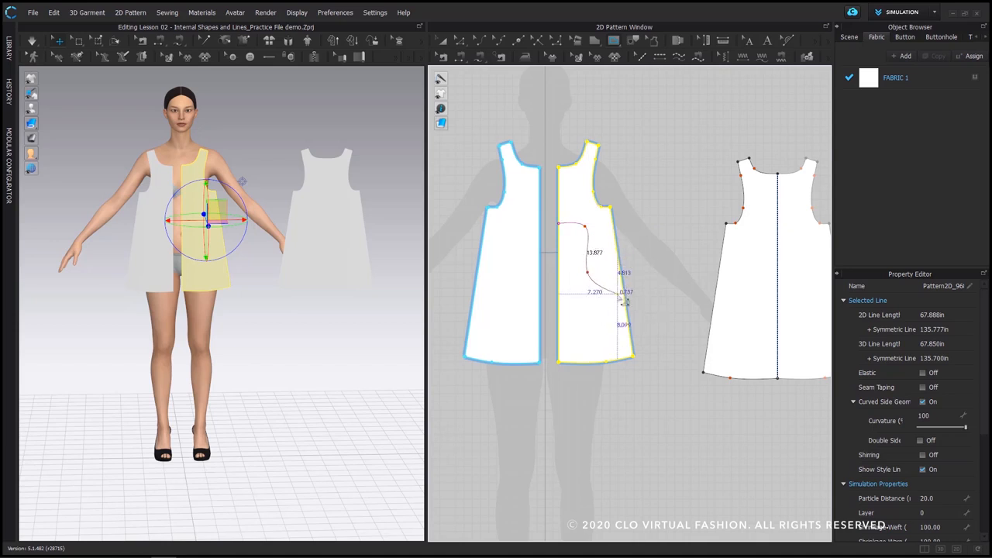
{"action": "key", "text": "Escape"}
Draw a curved internal line about 14 in long across the front half, from the side seam to the centre front edge
{"action": "left_click", "coordinate": [616, 238]}
{"action": "left_click", "coordinate": [589, 231], "text": "ctrl"}
{"action": "left_click", "coordinate": [590, 277], "text": "ctrl"}
{"action": "left_click", "coordinate": [576, 288], "text": "ctrl"}
{"action": "double_click", "coordinate": [558, 303]}
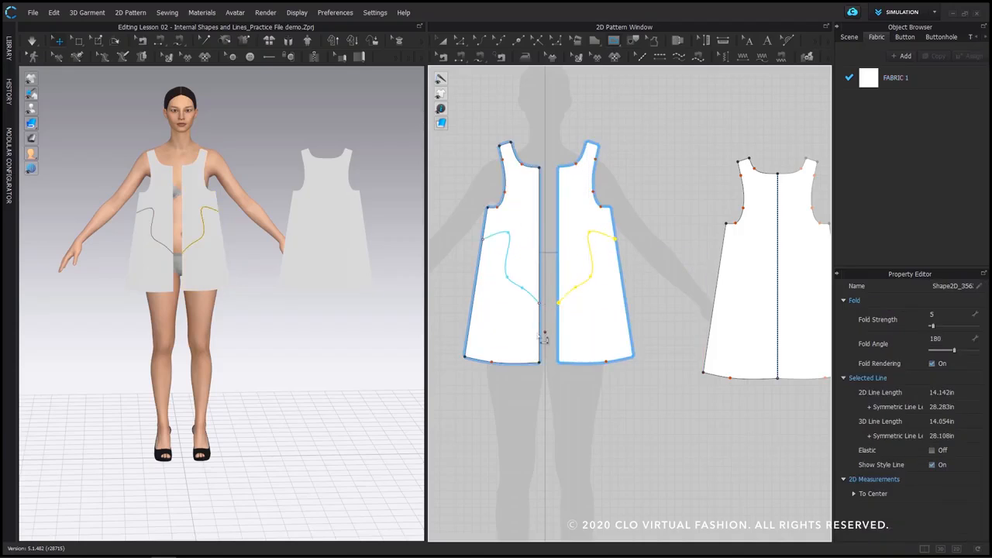
Try drawing straight internal lines on the unfolded back that end at its centre line, and undo them
{"action": "left_click", "coordinate": [579, 322]}
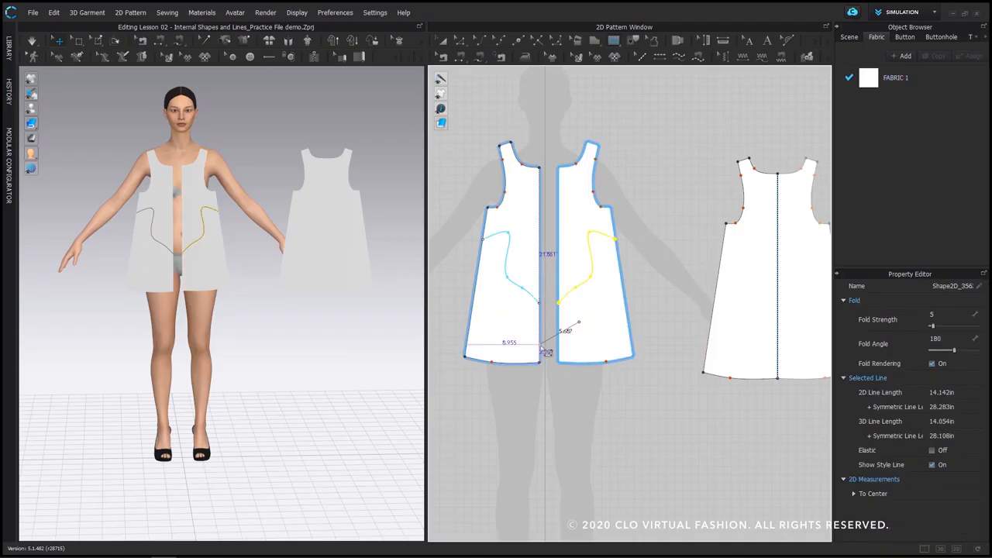
{"action": "key", "text": "Escape"}
{"action": "left_click", "coordinate": [765, 318]}
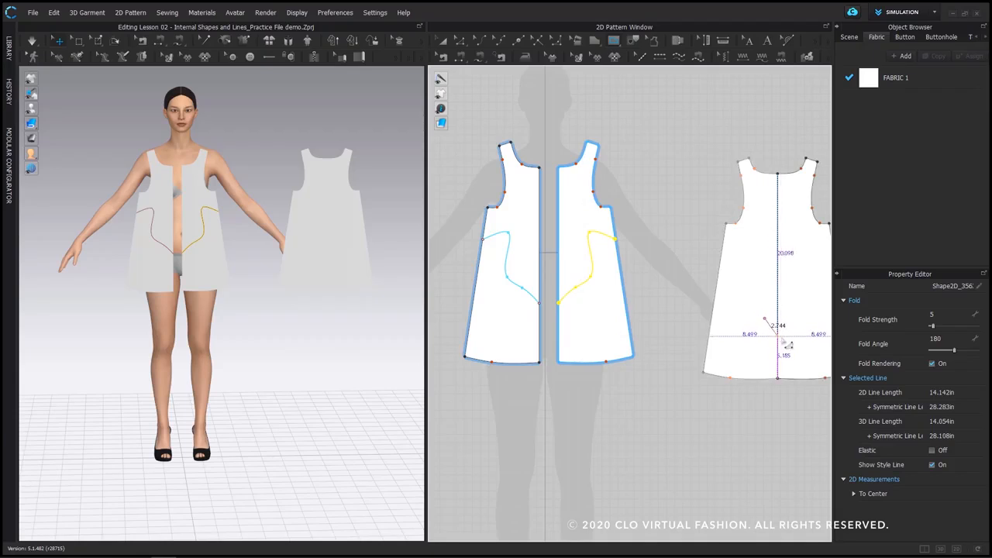
{"action": "double_click", "coordinate": [778, 336]}
{"action": "key", "text": "ctrl+z"}
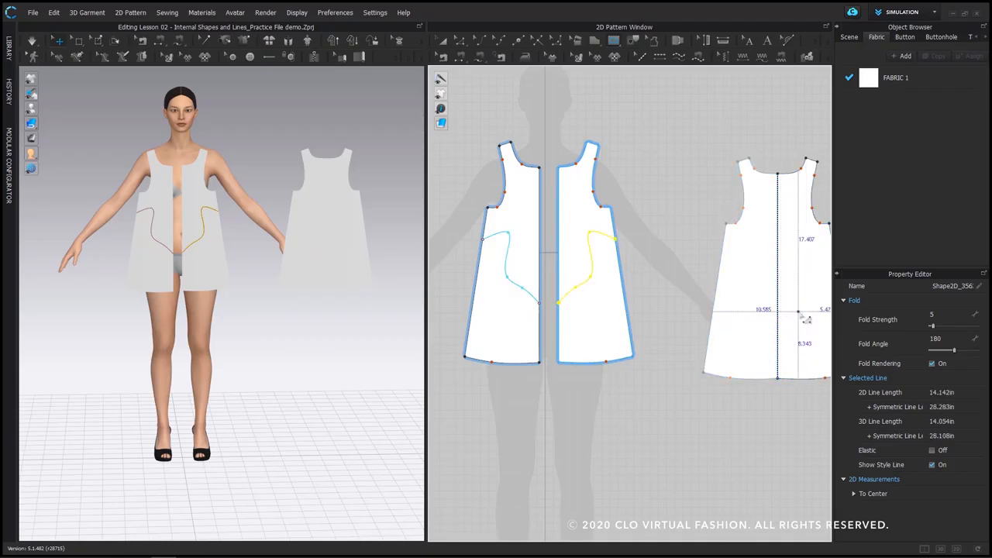
{"action": "scroll", "coordinate": [649, 304], "scroll_direction": "up", "scroll_amount": 3}
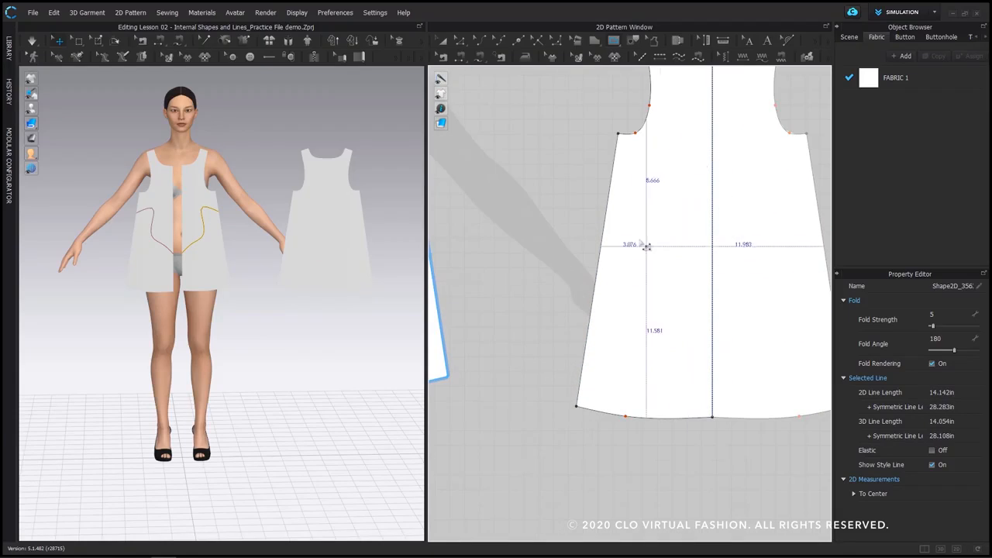
{"action": "left_click", "coordinate": [604, 223]}
{"action": "double_click", "coordinate": [715, 317]}
{"action": "key", "text": "ctrl+z"}
{"action": "scroll", "coordinate": [690, 255], "scroll_direction": "down", "scroll_amount": 3}
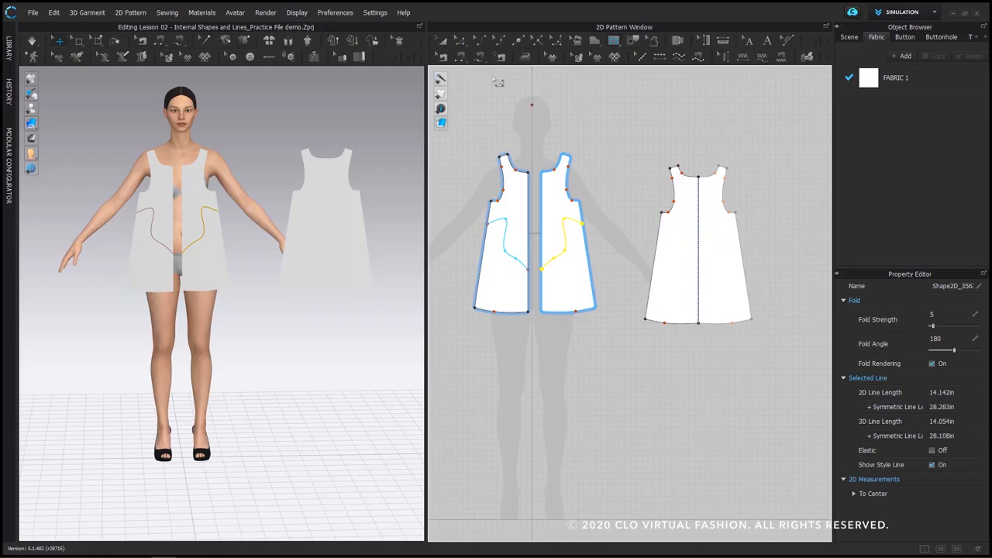
{"action": "left_click", "coordinate": [443, 40]}
{"action": "left_click", "coordinate": [683, 259]}
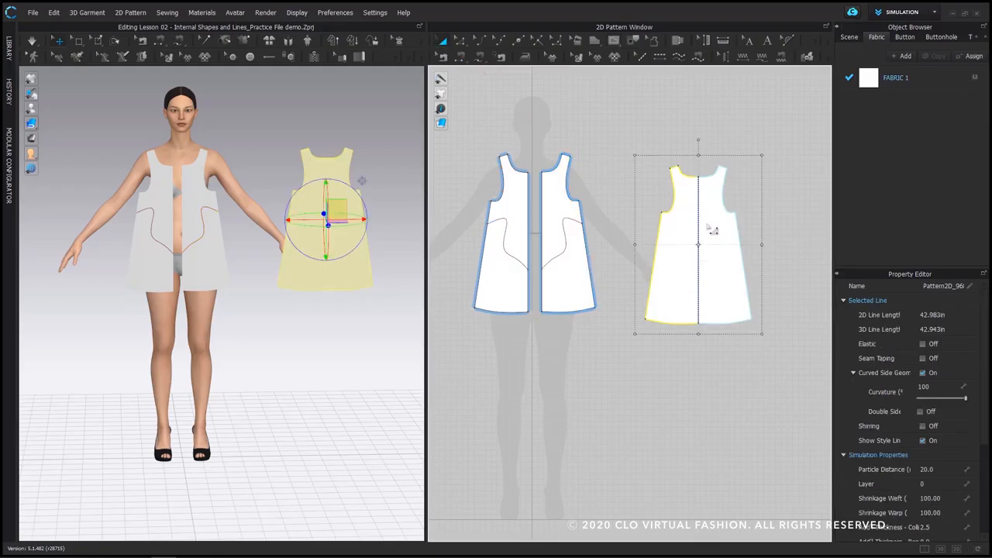
{"action": "scroll", "coordinate": [718, 200], "scroll_direction": "up", "scroll_amount": 2}
{"action": "left_click", "coordinate": [749, 179]}
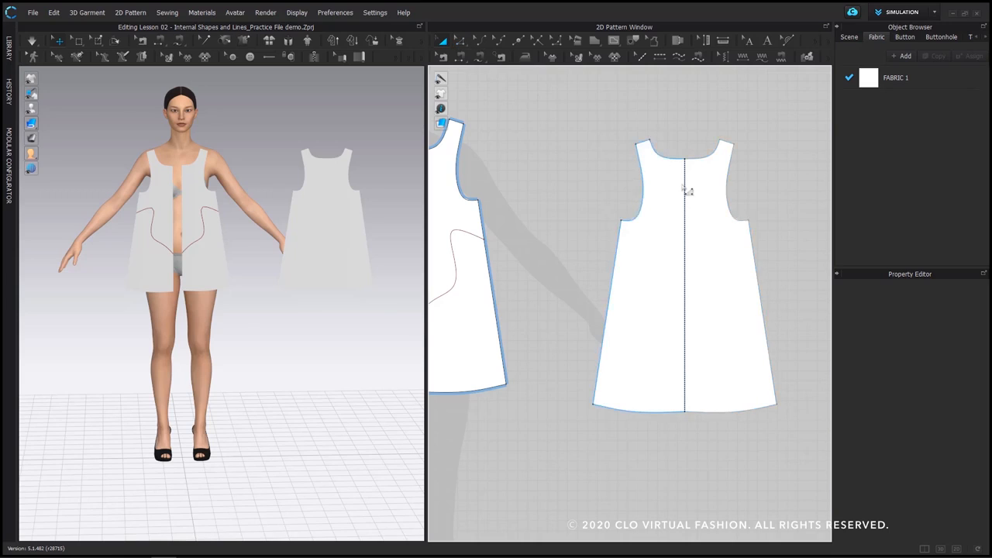
{"action": "scroll", "coordinate": [701, 149], "scroll_direction": "down", "scroll_amount": 3}
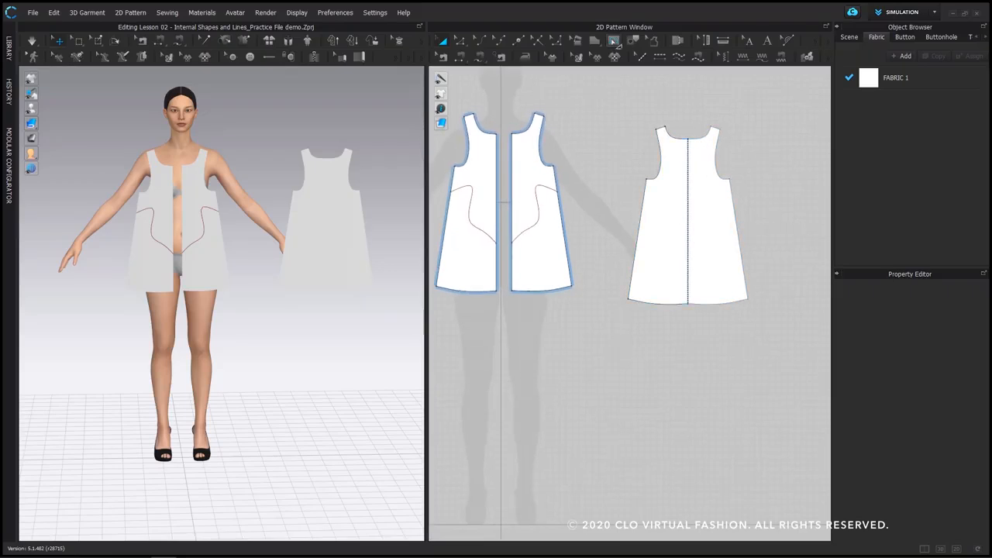
Draw an internal line down the full centre of the unfolded back and cut the pattern along it
{"action": "left_click", "coordinate": [616, 42]}
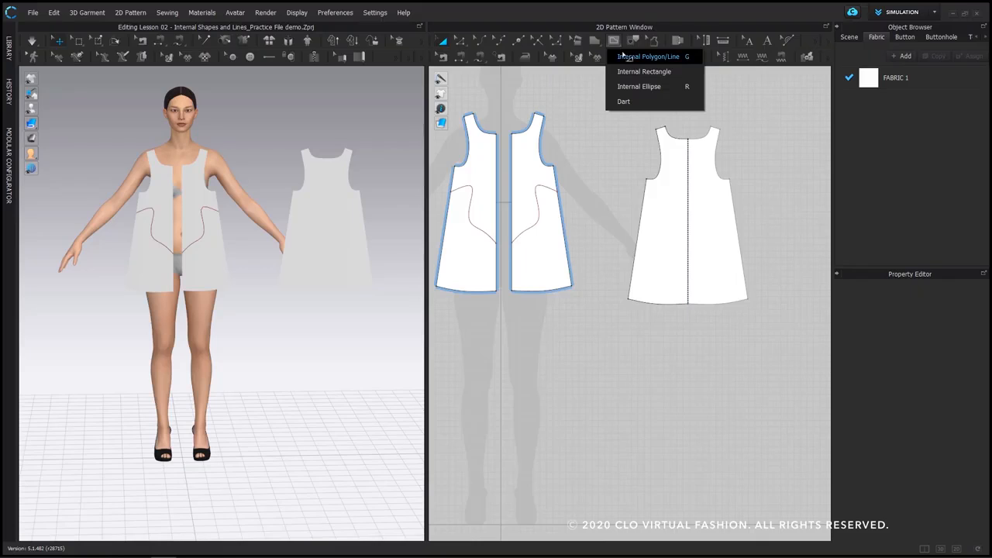
{"action": "left_click", "coordinate": [648, 57]}
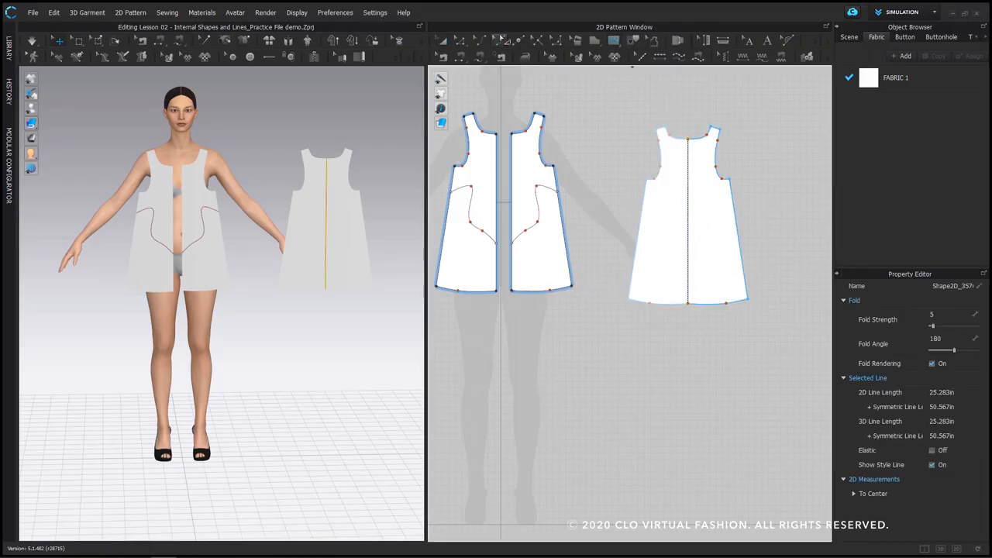
{"action": "left_click", "coordinate": [464, 42]}
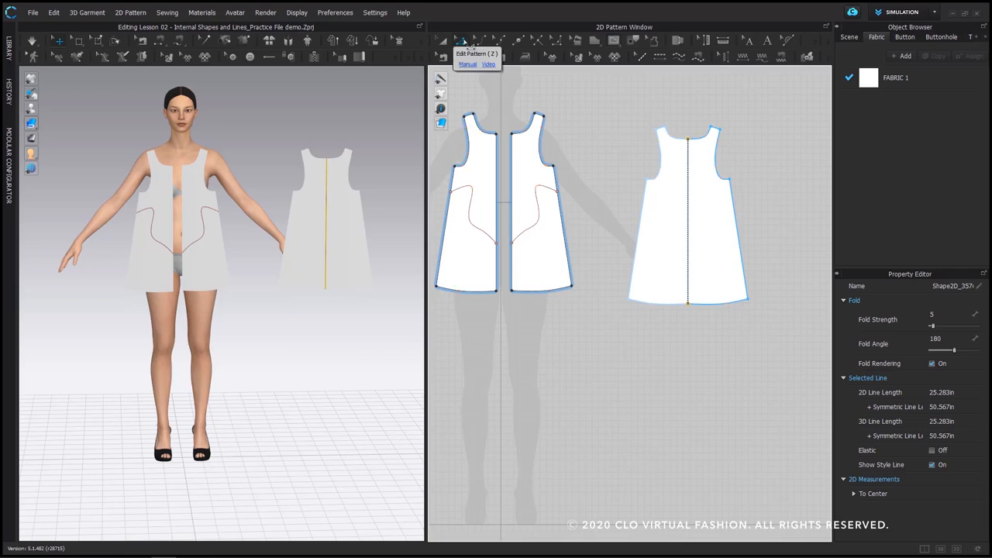
{"action": "right_click", "coordinate": [687, 207]}
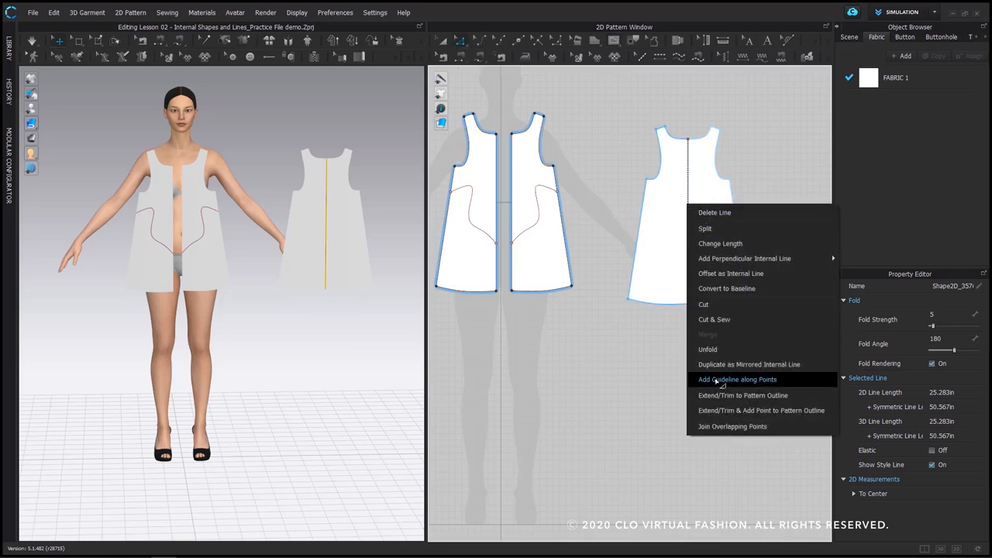
{"action": "left_click", "coordinate": [724, 305]}
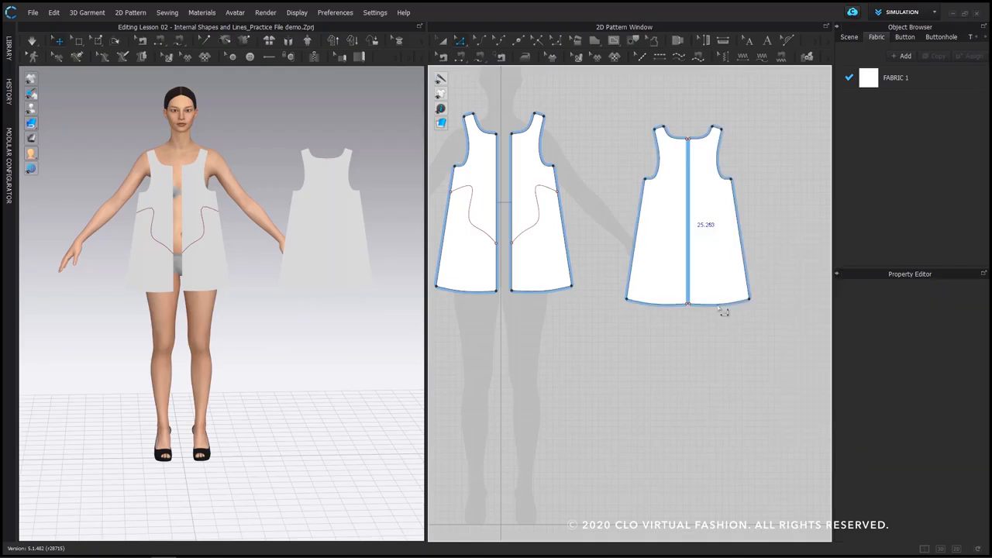
Move the two cut back halves slightly apart and raise their side hem corner slightly
{"action": "left_click_drag", "start_coordinate": [717, 203], "coordinate": [730, 203]}
{"action": "left_click", "coordinate": [766, 159]}
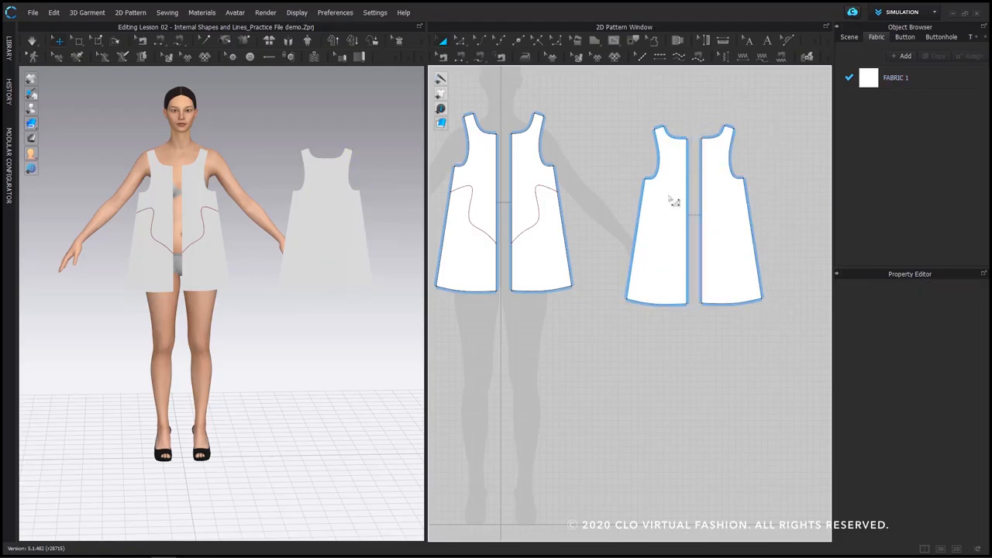
{"action": "mouse_move", "coordinate": [636, 306]}
{"action": "left_mouse_down"}
{"action": "mouse_move", "coordinate": [632, 326]}
{"action": "mouse_move", "coordinate": [634, 305]}
{"action": "left_mouse_up"}
{"action": "left_click", "coordinate": [692, 336]}
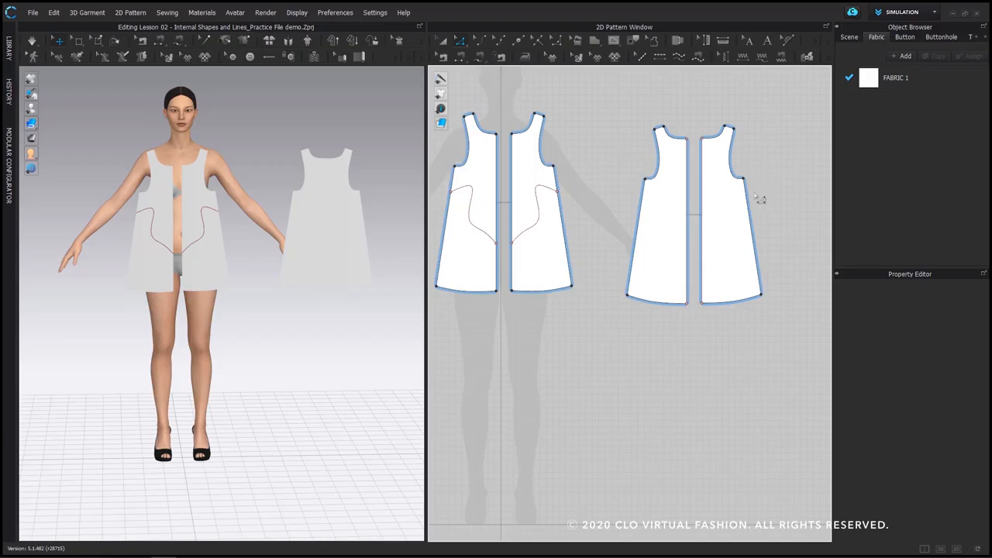
Delete the leftover internal line that overlaps the centre edge of the back half
{"action": "scroll", "coordinate": [754, 201], "scroll_direction": "up", "scroll_amount": 3}
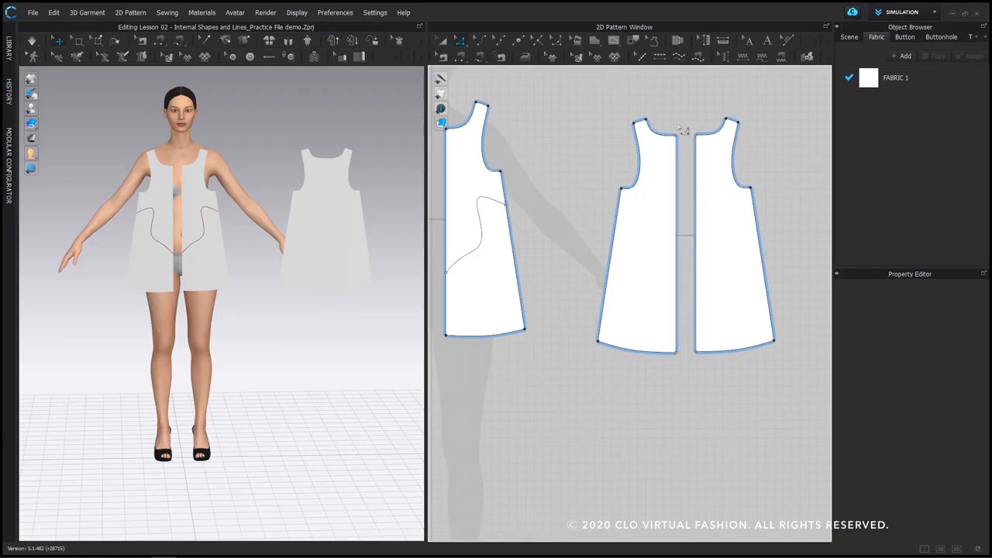
{"action": "left_click", "coordinate": [677, 144]}
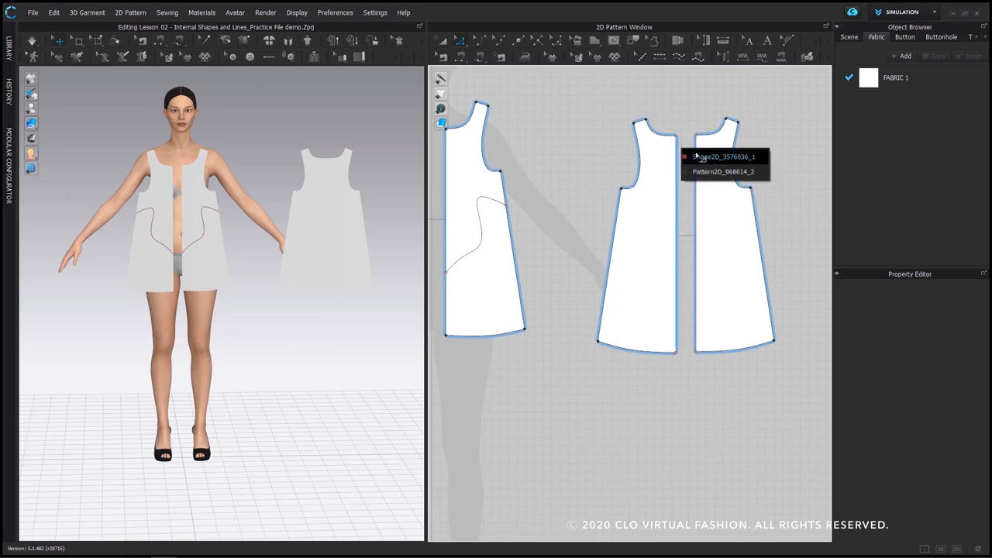
{"action": "left_click", "coordinate": [677, 159]}
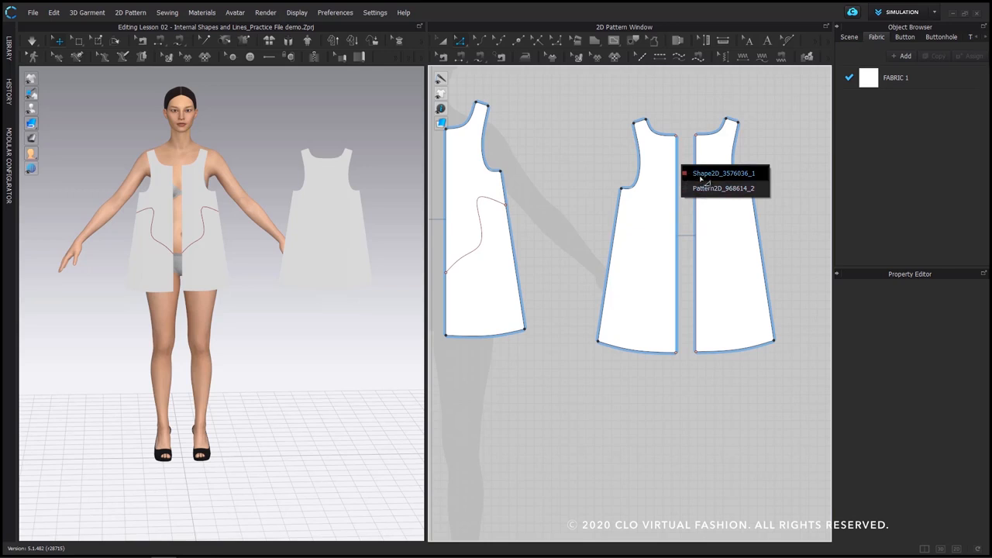
{"action": "left_click", "coordinate": [701, 173]}
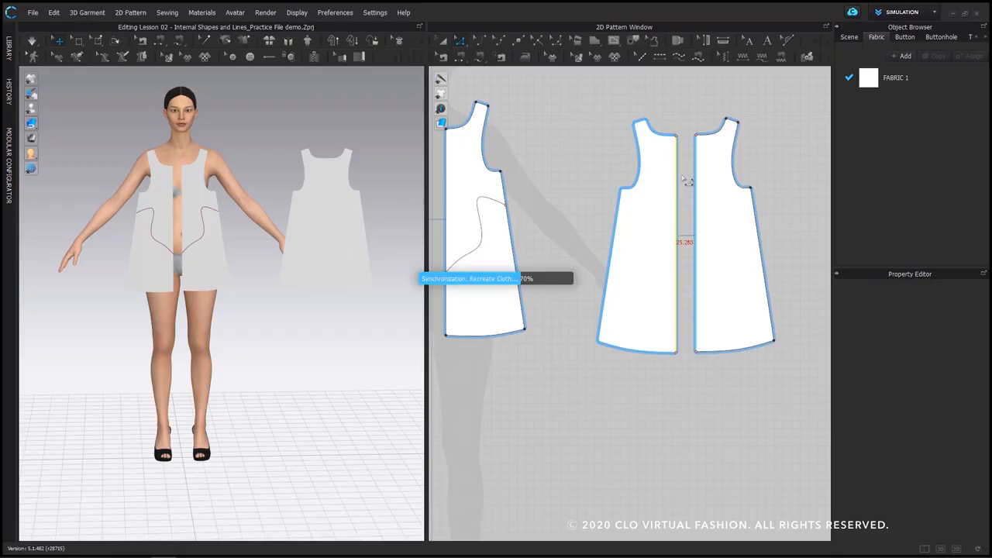
{"action": "left_click", "coordinate": [689, 115]}
Merge the two front halves along their centre front edges into one front pattern
{"action": "scroll", "coordinate": [689, 114], "scroll_direction": "down", "scroll_amount": 2}
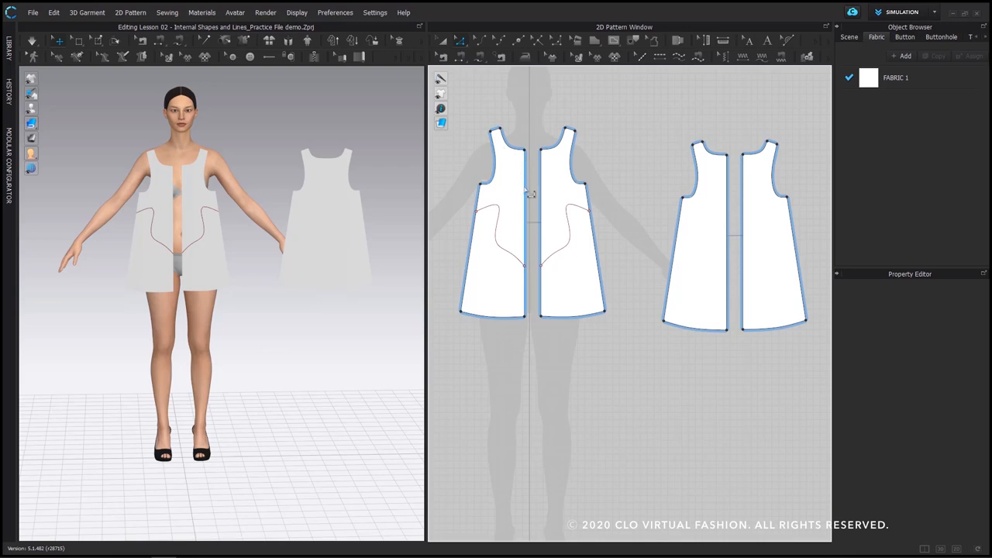
{"action": "right_click", "coordinate": [526, 189]}
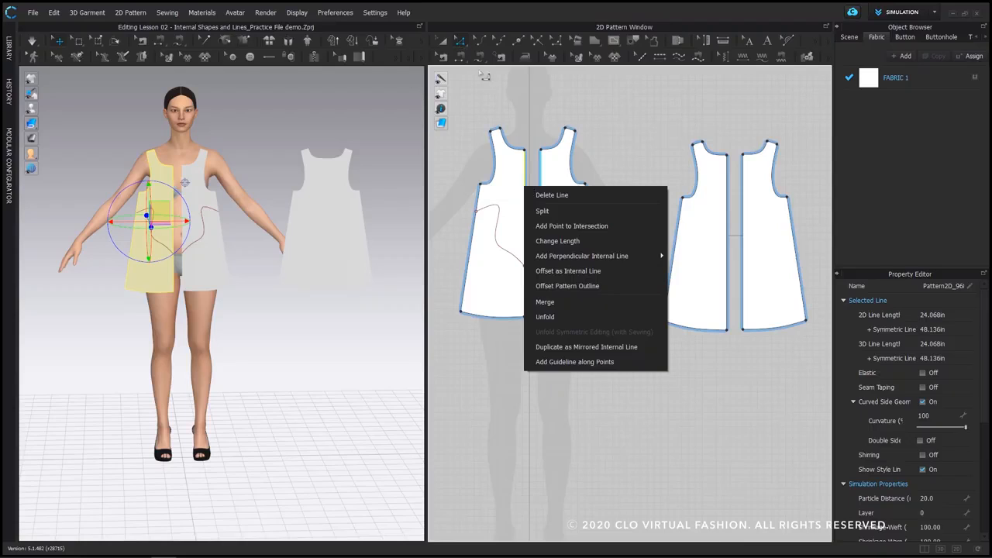
{"action": "left_click", "coordinate": [588, 308]}
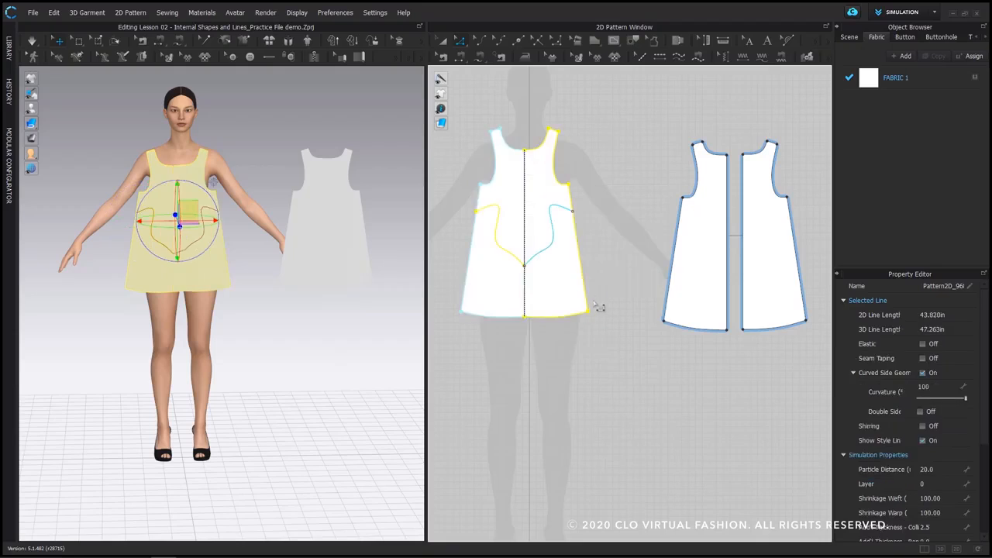
Raise the side hem corner of the merged front pattern slightly, with both sides editing symmetrically
{"action": "left_click", "coordinate": [629, 153]}
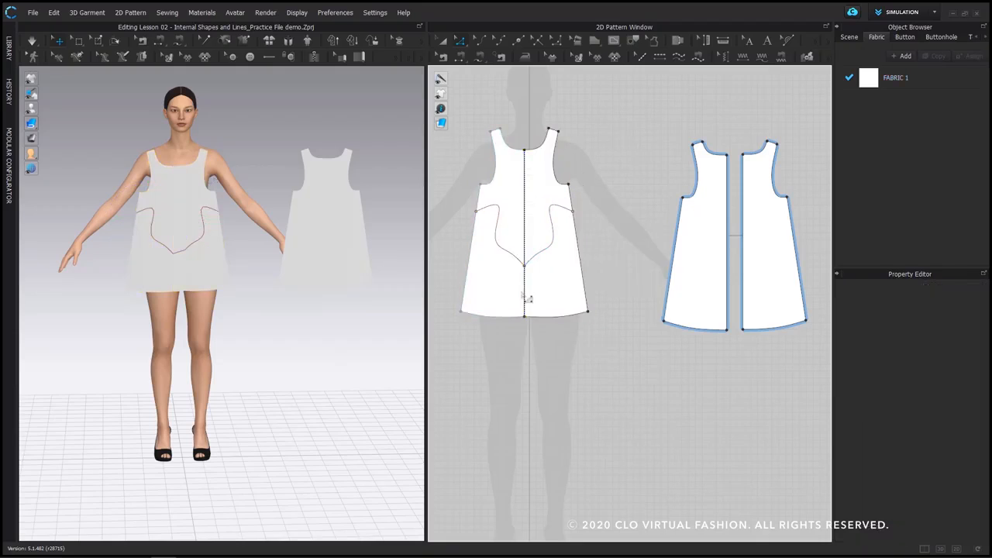
{"action": "left_click", "coordinate": [463, 311]}
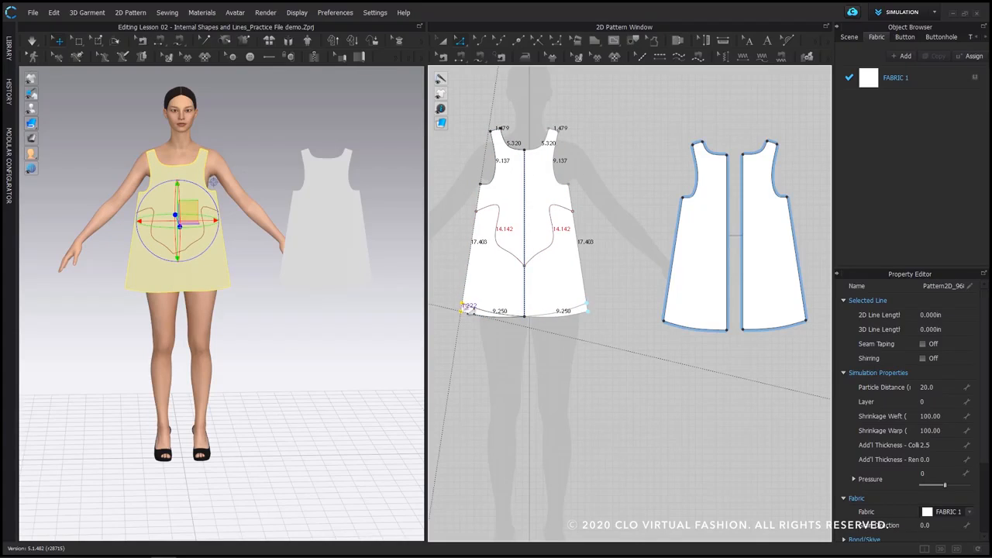
{"action": "left_click", "coordinate": [682, 223]}
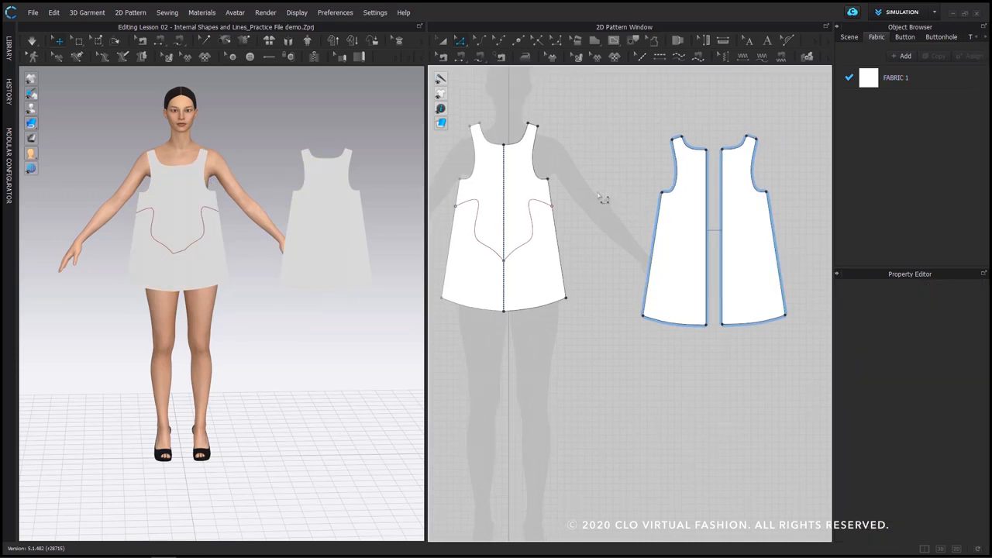
Remove the linked editing between the two back halves
{"action": "left_click", "coordinate": [442, 41]}
{"action": "right_click", "coordinate": [679, 249]}
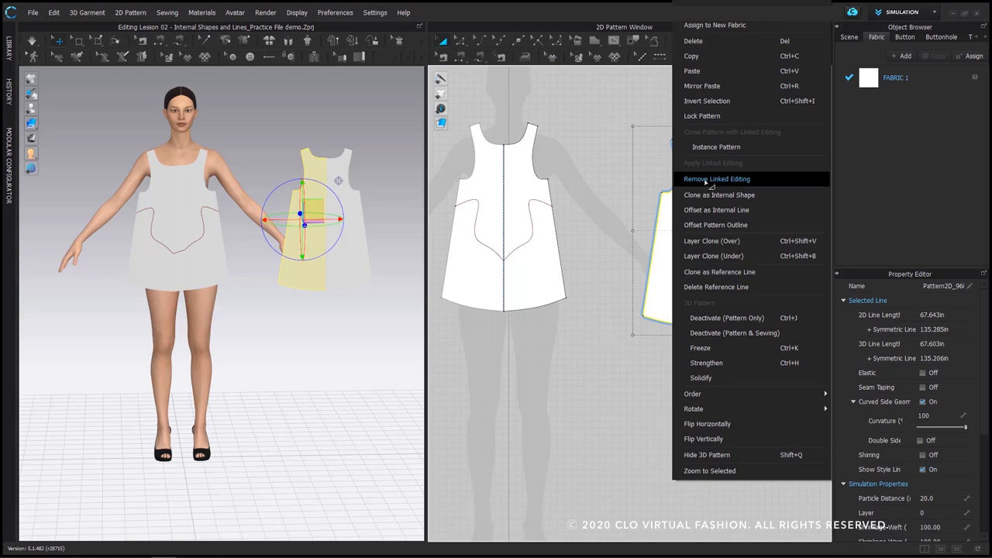
{"action": "left_click", "coordinate": [724, 181]}
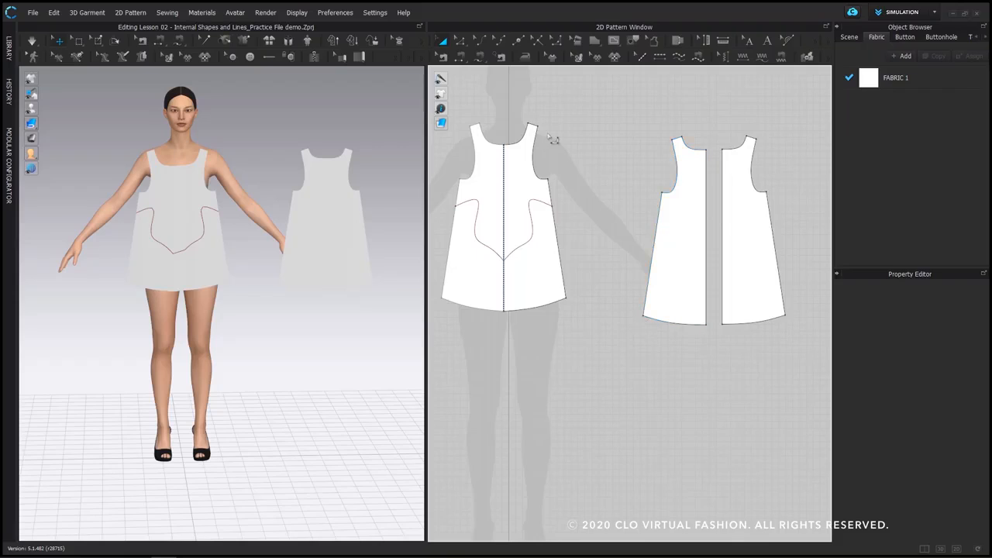
Try raising the side hem corner of one back half on its own, and undo that change
{"action": "left_click", "coordinate": [460, 39]}
{"action": "mouse_move", "coordinate": [643, 316]}
{"action": "left_mouse_down"}
{"action": "mouse_move", "coordinate": [646, 296]}
{"action": "mouse_move", "coordinate": [644, 307]}
{"action": "left_mouse_up"}
{"action": "key", "text": "ctrl+z"}
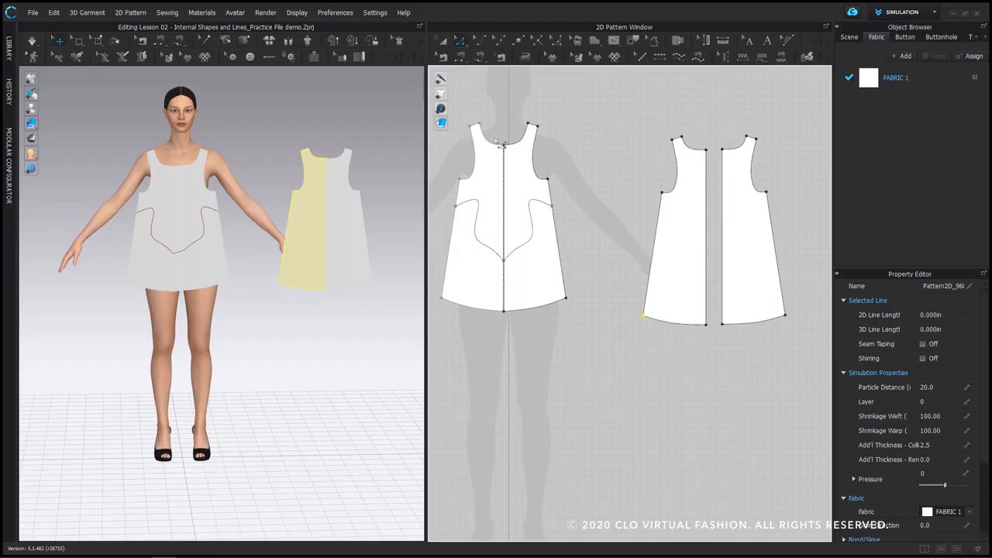
Remove the linked editing from the front pattern
{"action": "middle_click_drag", "start_coordinate": [563, 189], "coordinate": [584, 209]}
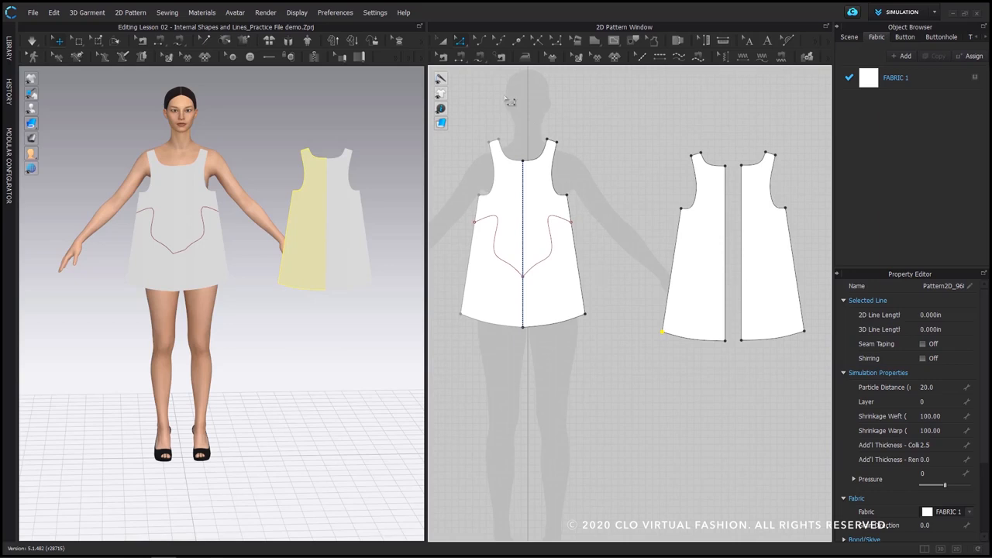
{"action": "left_click", "coordinate": [443, 41]}
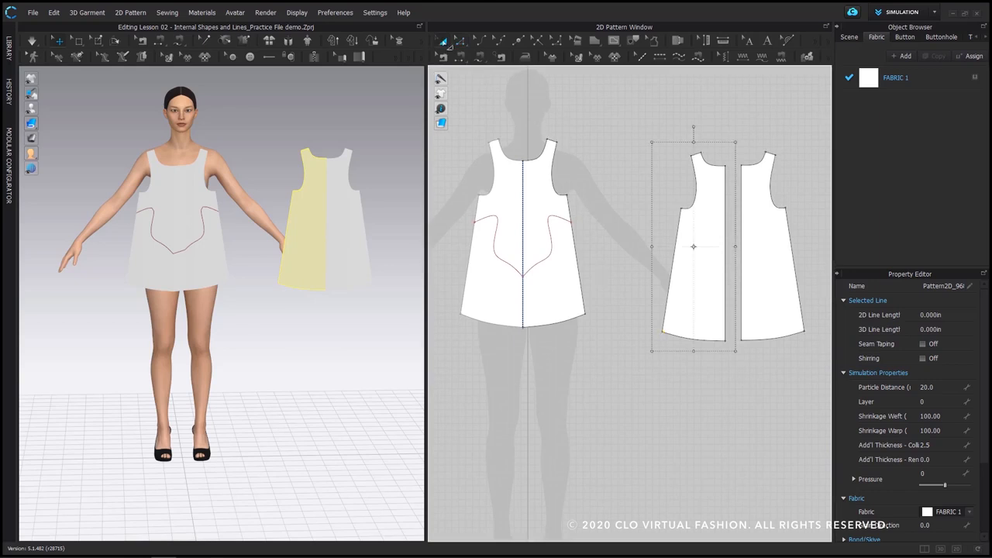
{"action": "right_click", "coordinate": [551, 282]}
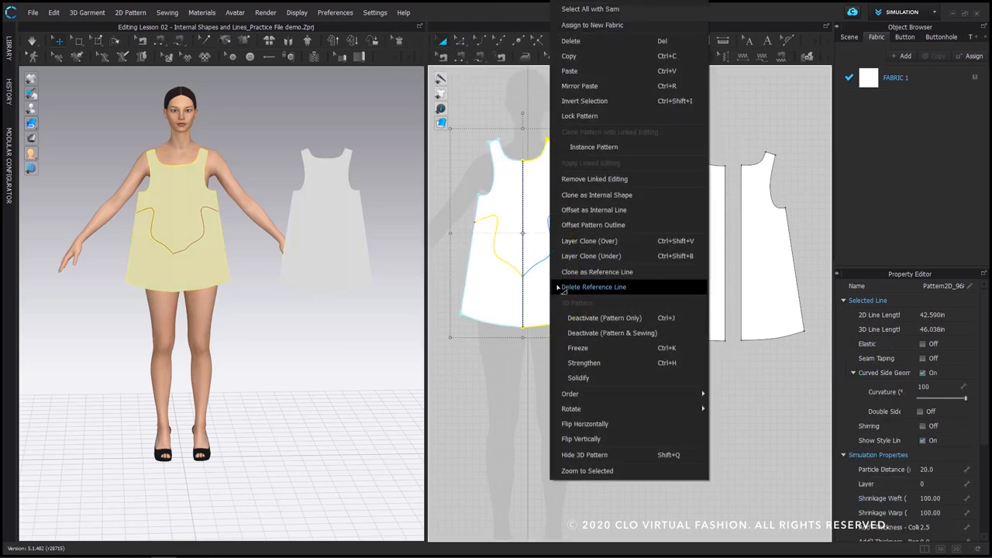
{"action": "left_click", "coordinate": [636, 180]}
Try raising one side hem corner of the front pattern on its own, and undo that change
{"action": "left_click", "coordinate": [640, 186]}
{"action": "left_click_drag", "start_coordinate": [594, 320], "coordinate": [596, 290]}
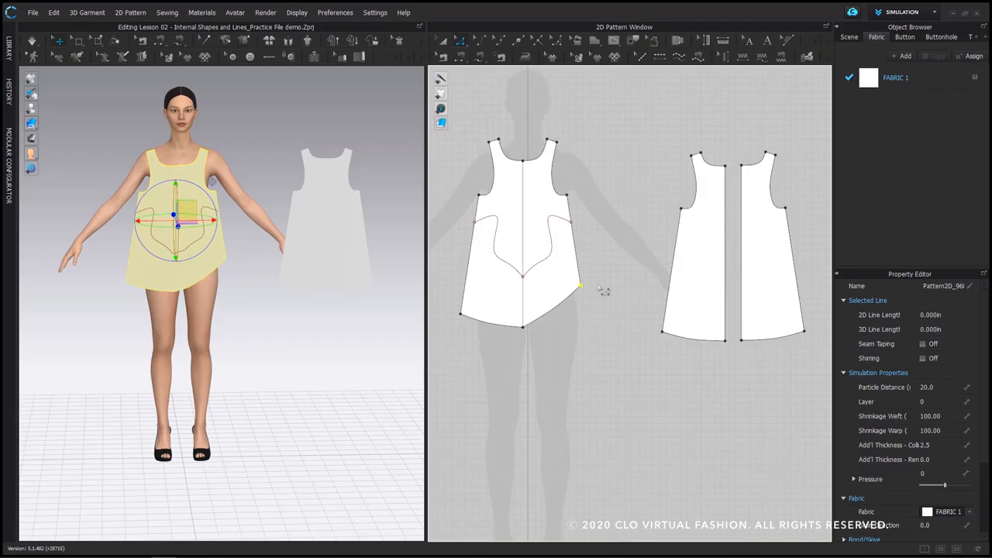
{"action": "key", "text": "ctrl+z"}
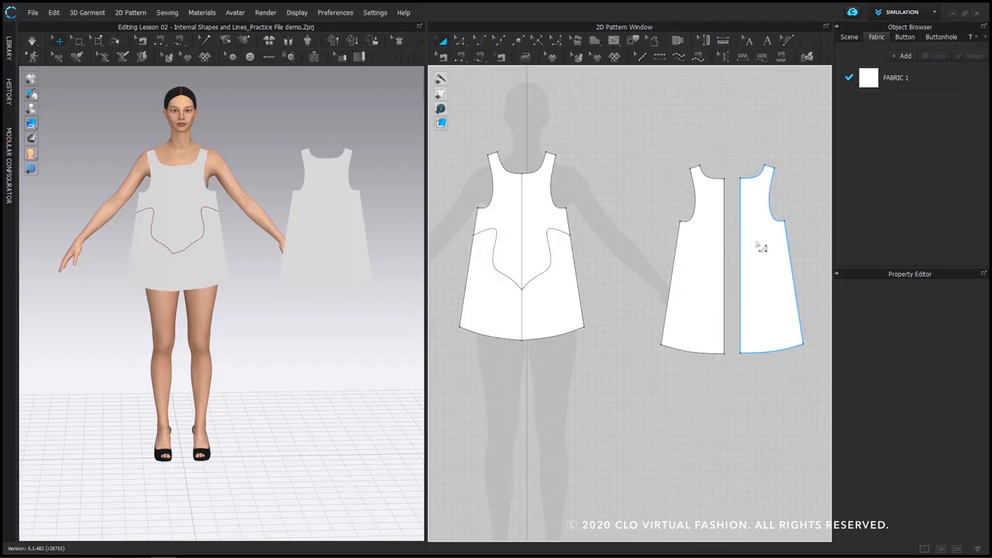
Link the two back halves again for editing as a Symmetric Pattern (with Sewing)
{"action": "right_click_drag", "start_coordinate": [766, 155], "coordinate": [705, 133]}
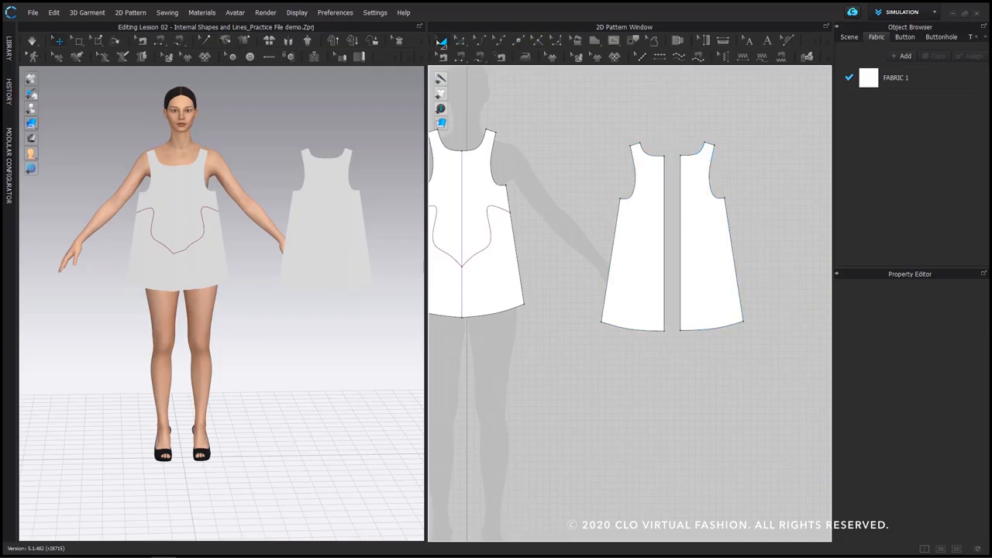
{"action": "left_click", "coordinate": [641, 202]}
{"action": "left_click", "coordinate": [703, 195], "text": "shift"}
{"action": "right_click", "coordinate": [703, 196]}
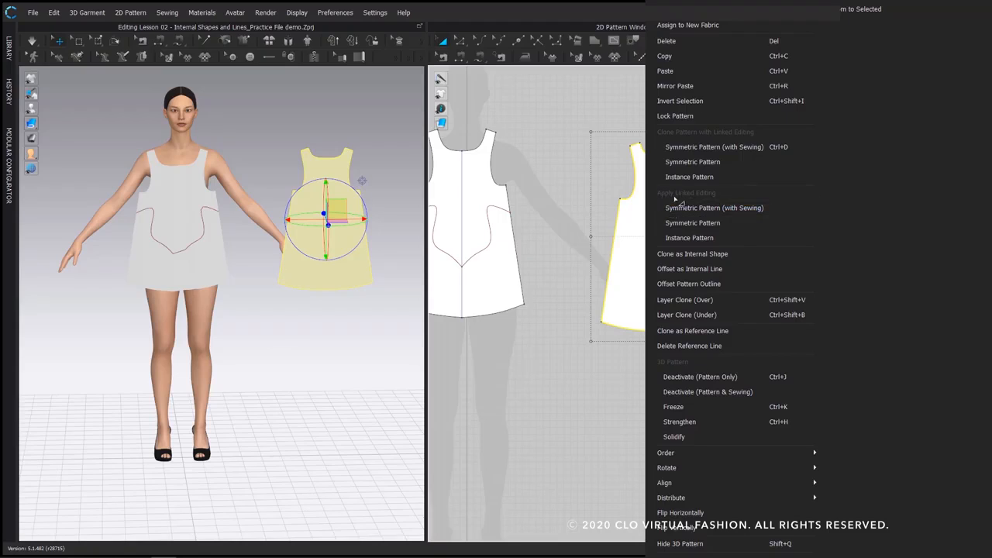
{"action": "left_click", "coordinate": [744, 208]}
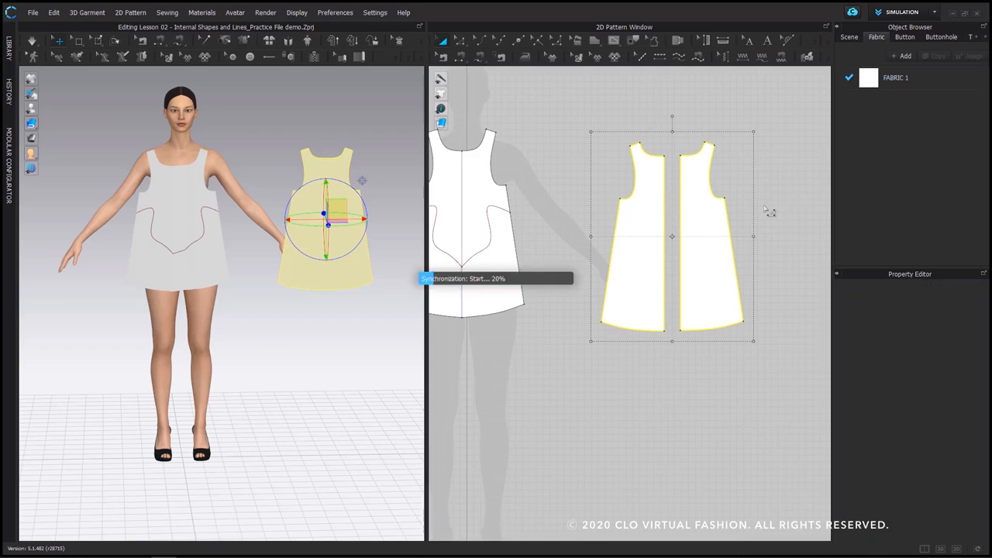
{"action": "left_click", "coordinate": [753, 167]}
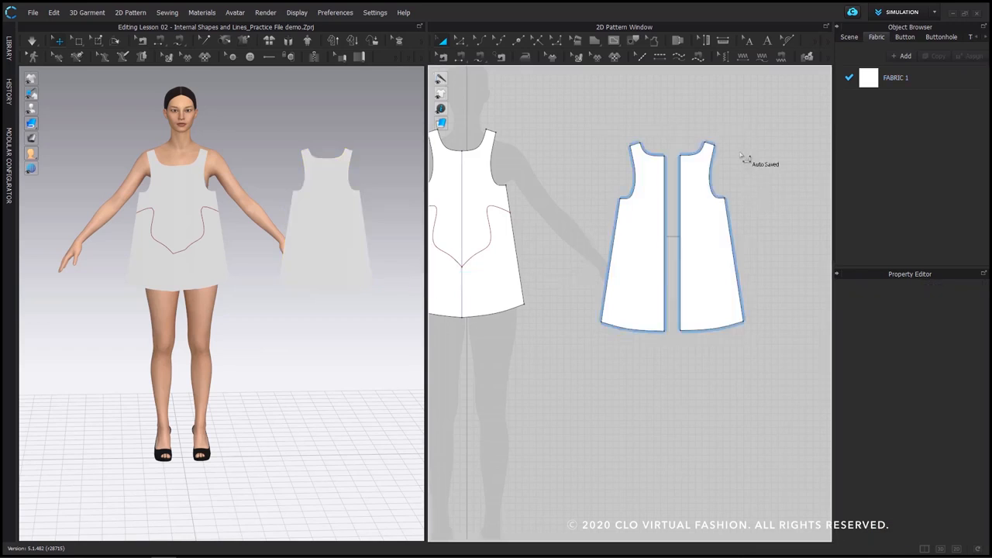
Draw three separate rectangle patterns of different sizes in a column below the back halves
{"action": "left_click", "coordinate": [603, 43]}
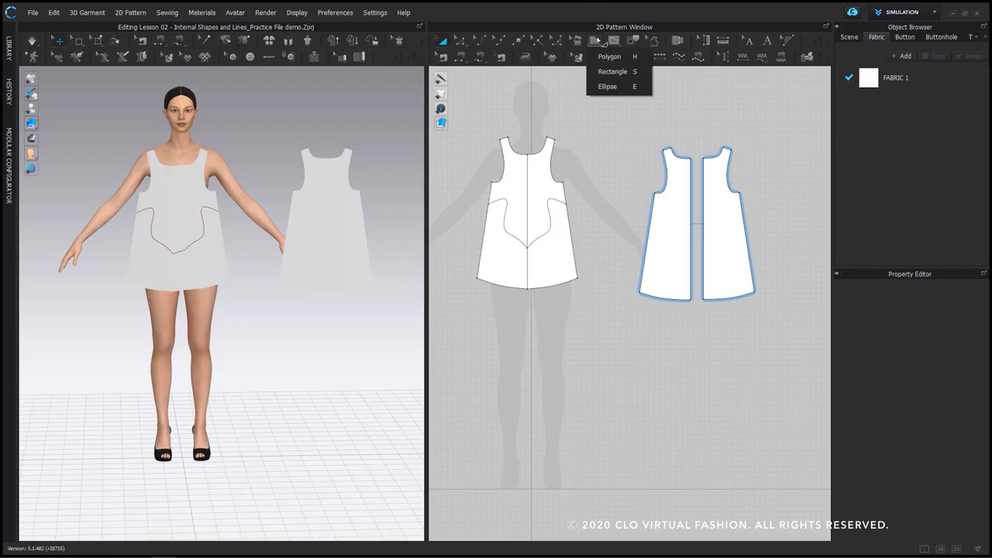
{"action": "left_click", "coordinate": [612, 71]}
{"action": "left_click_drag", "start_coordinate": [627, 330], "coordinate": [687, 358]}
{"action": "mouse_move", "coordinate": [554, 369]}
{"action": "left_mouse_down"}
{"action": "mouse_move", "coordinate": [687, 411]}
{"action": "mouse_move", "coordinate": [685, 400]}
{"action": "mouse_move", "coordinate": [669, 456]}
{"action": "mouse_move", "coordinate": [665, 448]}
{"action": "left_mouse_up"}
Copy the three rectangles together and mirror-paste them beside the originals
{"action": "left_click", "coordinate": [440, 40]}
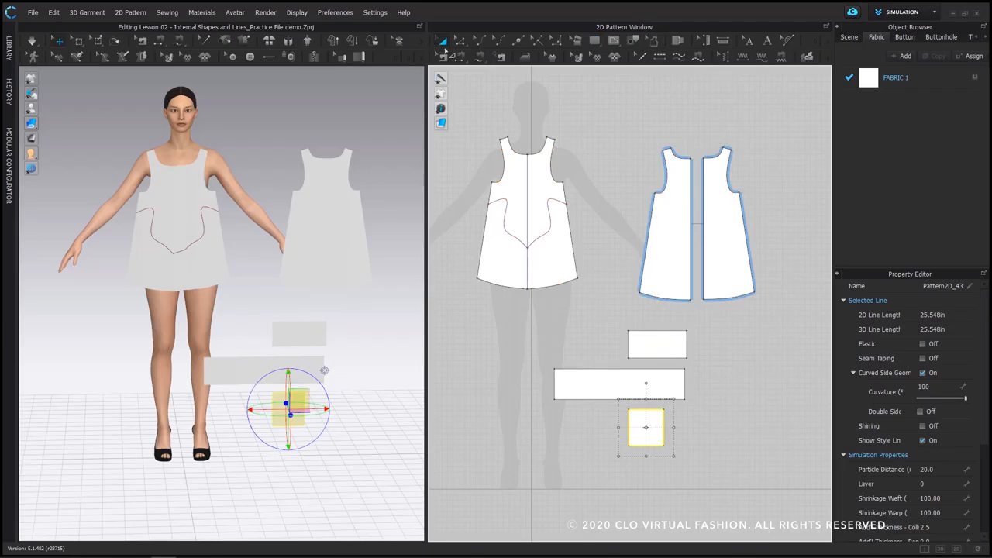
{"action": "left_click", "coordinate": [655, 352]}
{"action": "left_click", "coordinate": [655, 376], "text": "shift"}
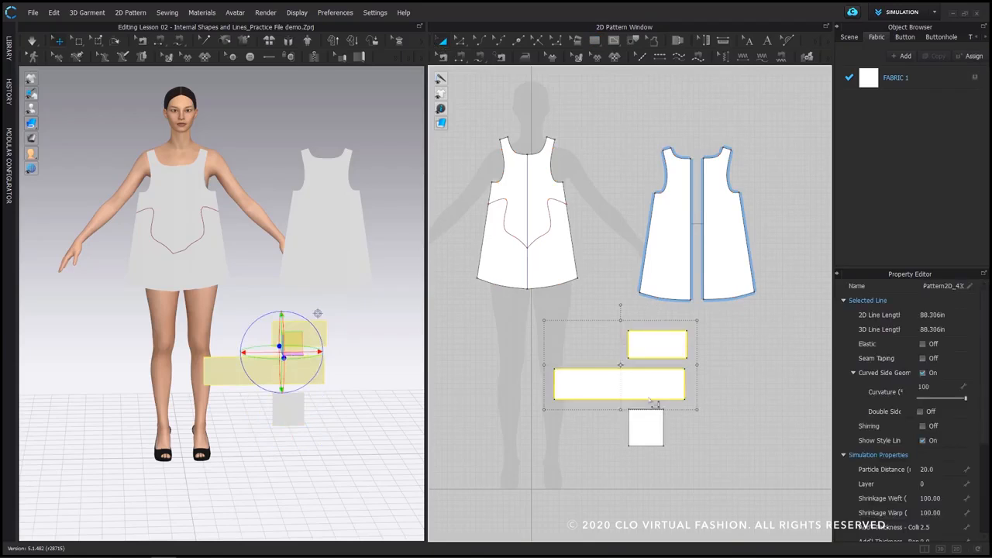
{"action": "left_click", "coordinate": [652, 442], "text": "shift"}
{"action": "right_click", "coordinate": [650, 442]}
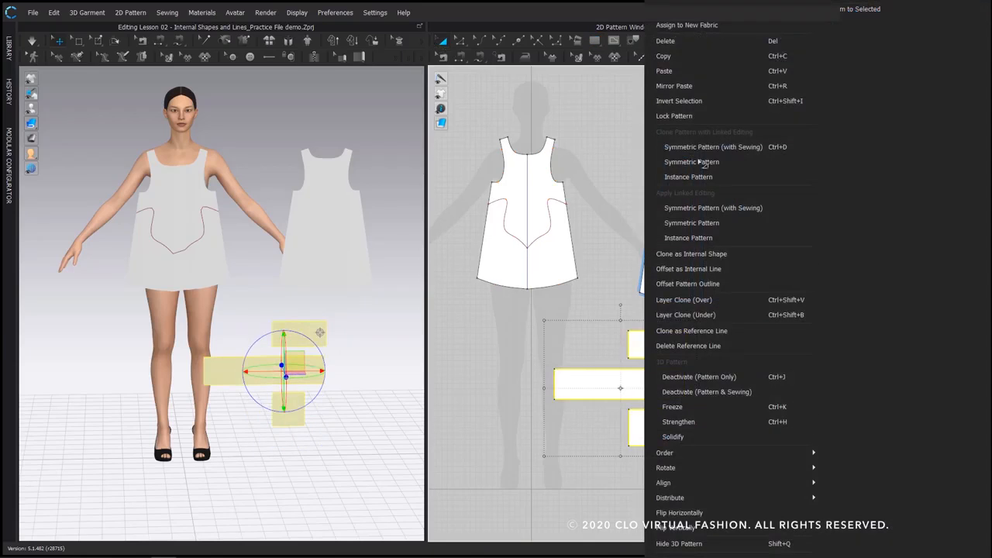
{"action": "left_click", "coordinate": [665, 60]}
{"action": "right_click", "coordinate": [705, 371]}
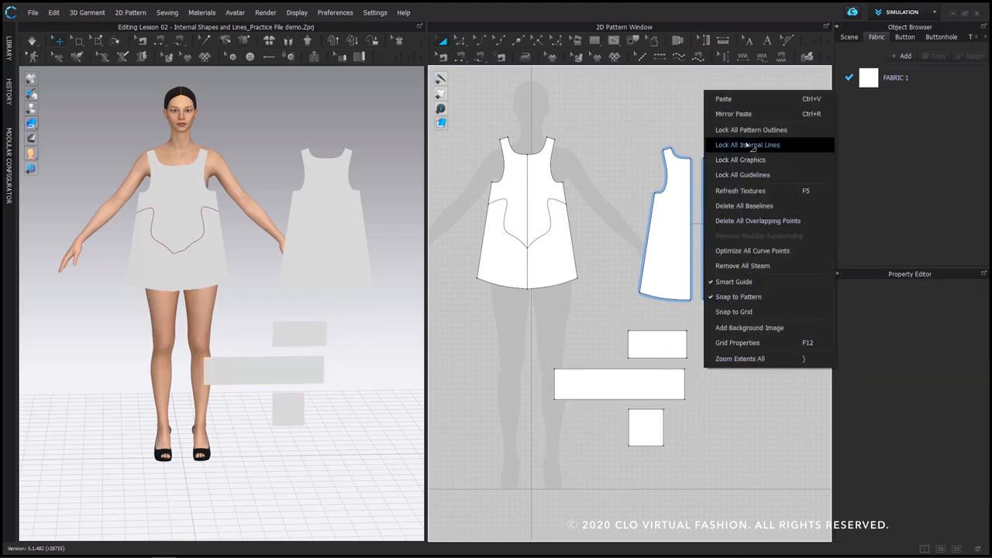
{"action": "left_click", "coordinate": [744, 115]}
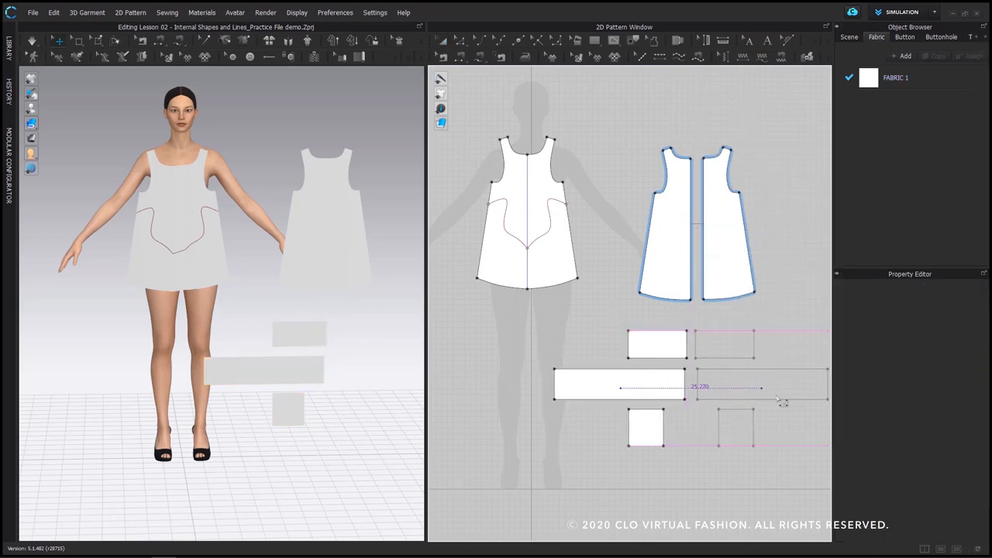
{"action": "left_click", "coordinate": [774, 403]}
{"action": "left_click", "coordinate": [747, 325]}
Link all six rectangles with their mirrored copies for editing as Symmetric Pattern (with Sewing)
{"action": "middle_click_drag", "start_coordinate": [700, 328], "coordinate": [651, 307]}
{"action": "left_click_drag", "start_coordinate": [482, 295], "coordinate": [807, 445]}
{"action": "right_click", "coordinate": [690, 373]}
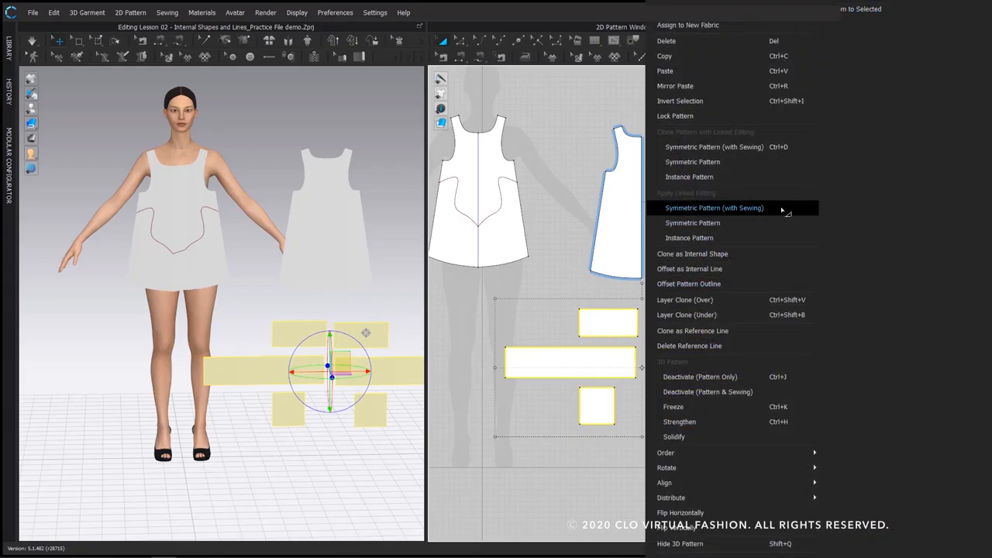
{"action": "left_click", "coordinate": [782, 209]}
{"action": "left_click", "coordinate": [779, 213]}
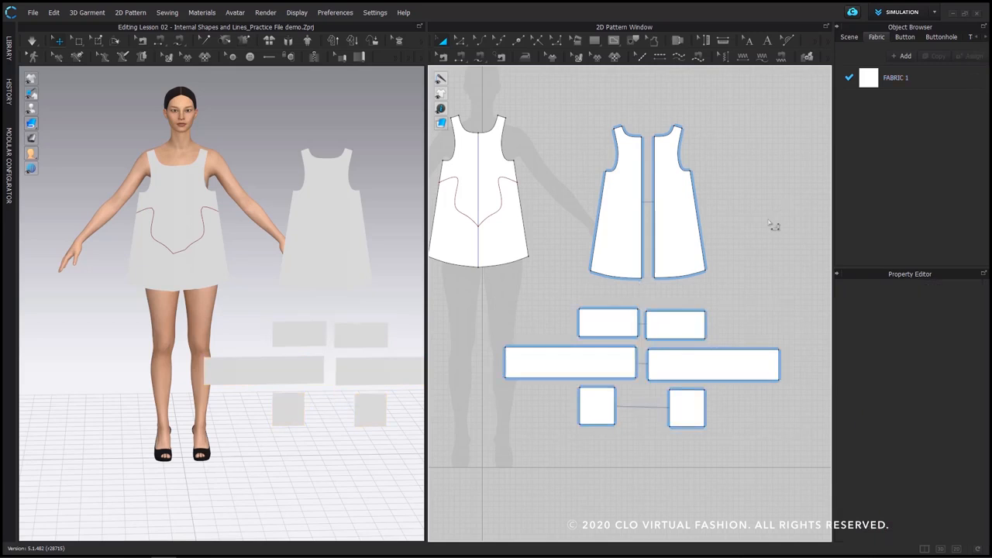
Move the linked rectangles farther apart and level each pair with its partner
{"action": "left_click_drag", "start_coordinate": [690, 331], "coordinate": [719, 315]}
{"action": "left_click_drag", "start_coordinate": [635, 329], "coordinate": [624, 315]}
{"action": "left_click_drag", "start_coordinate": [684, 370], "coordinate": [704, 359]}
{"action": "left_click_drag", "start_coordinate": [634, 373], "coordinate": [635, 368]}
{"action": "mouse_move", "coordinate": [615, 412]}
{"action": "left_mouse_down"}
{"action": "mouse_move", "coordinate": [629, 414]}
{"action": "mouse_move", "coordinate": [625, 407]}
{"action": "left_mouse_up"}
{"action": "left_click_drag", "start_coordinate": [694, 418], "coordinate": [699, 415]}
{"action": "left_click_drag", "start_coordinate": [573, 358], "coordinate": [572, 354]}
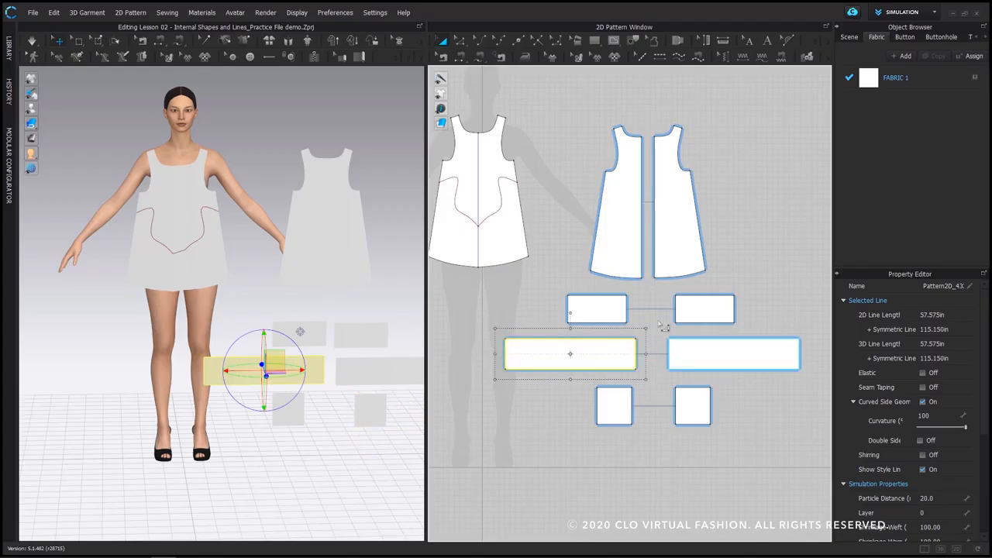
{"action": "left_click", "coordinate": [662, 327]}
Examine how the linked partners are highlighted when one piece or both pieces of a pair are selected
{"action": "left_click", "coordinate": [620, 315]}
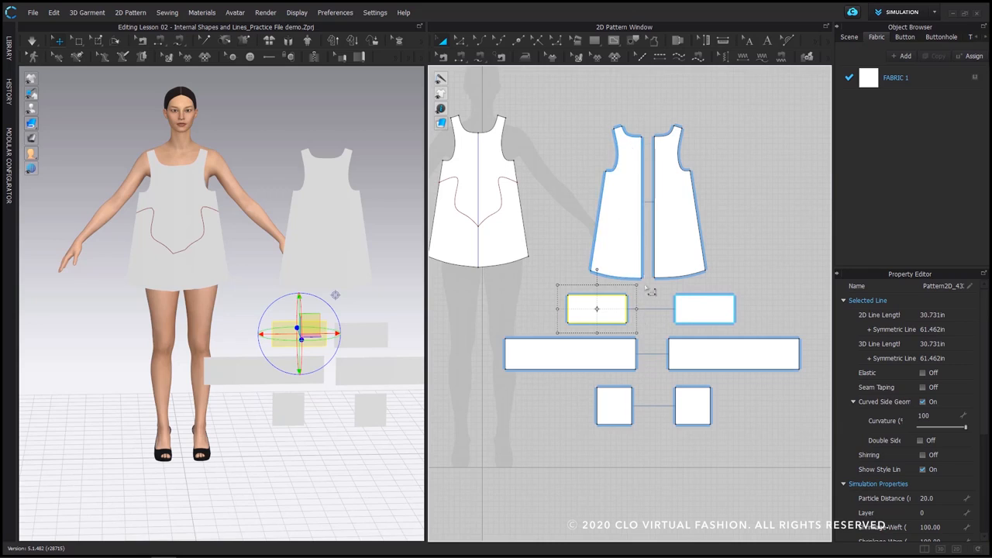
{"action": "left_click", "coordinate": [752, 203]}
{"action": "left_click", "coordinate": [629, 206]}
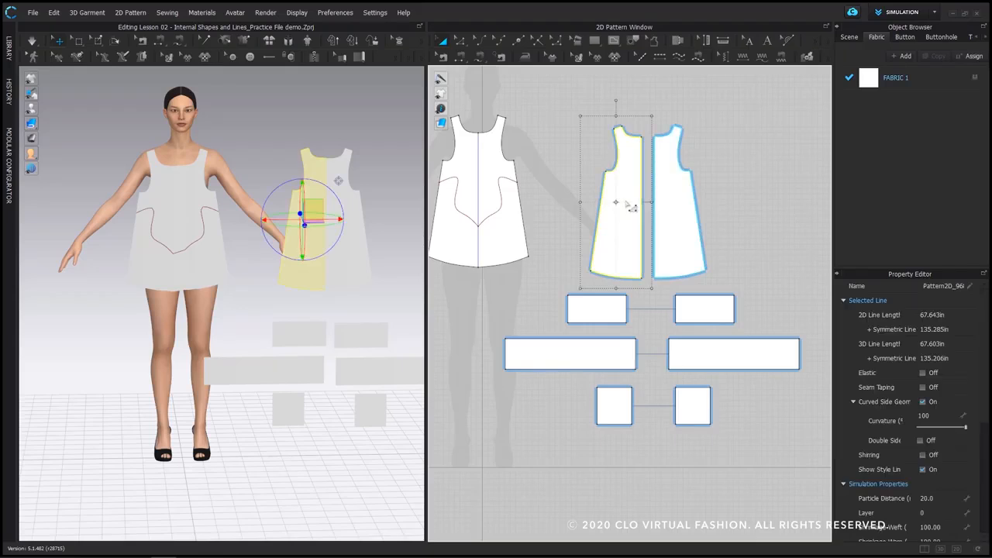
{"action": "left_click", "coordinate": [600, 132]}
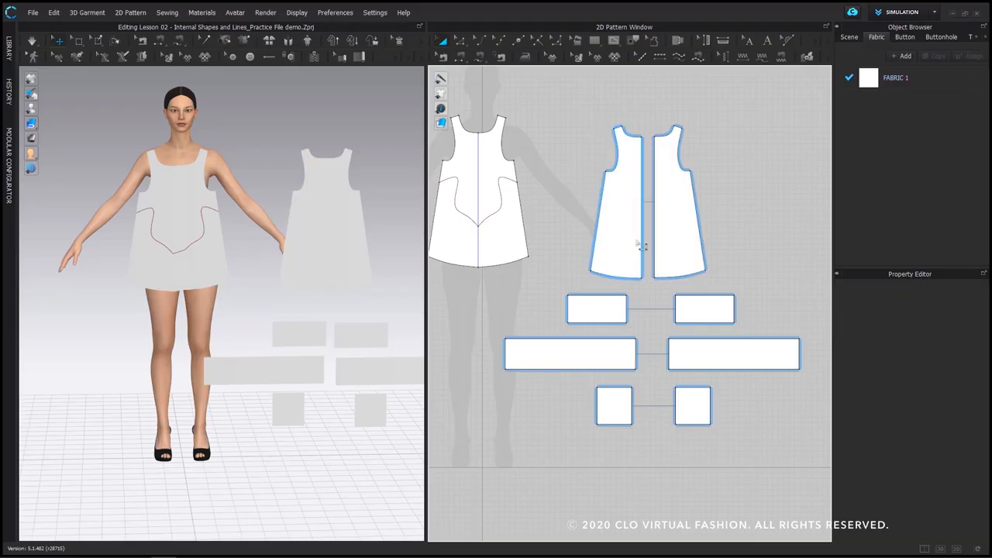
{"action": "left_click", "coordinate": [620, 319]}
{"action": "left_click", "coordinate": [687, 311], "text": "shift"}
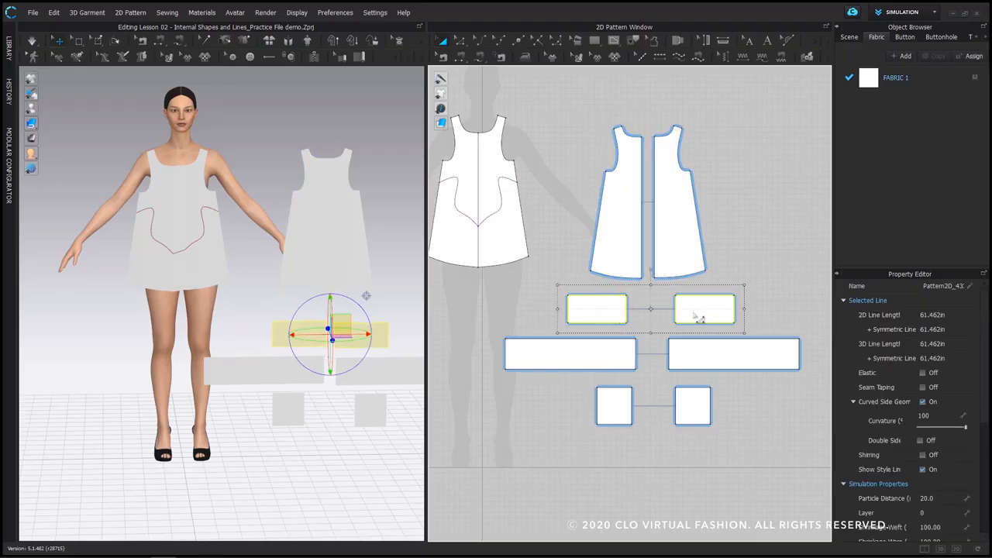
{"action": "left_click", "coordinate": [699, 362]}
{"action": "left_click", "coordinate": [527, 308]}
Remove the linked editing from all six rectangles at once
{"action": "left_click_drag", "start_coordinate": [505, 290], "coordinate": [810, 441]}
{"action": "left_click_drag", "start_coordinate": [785, 354], "coordinate": [784, 354]}
{"action": "right_click", "coordinate": [727, 354]}
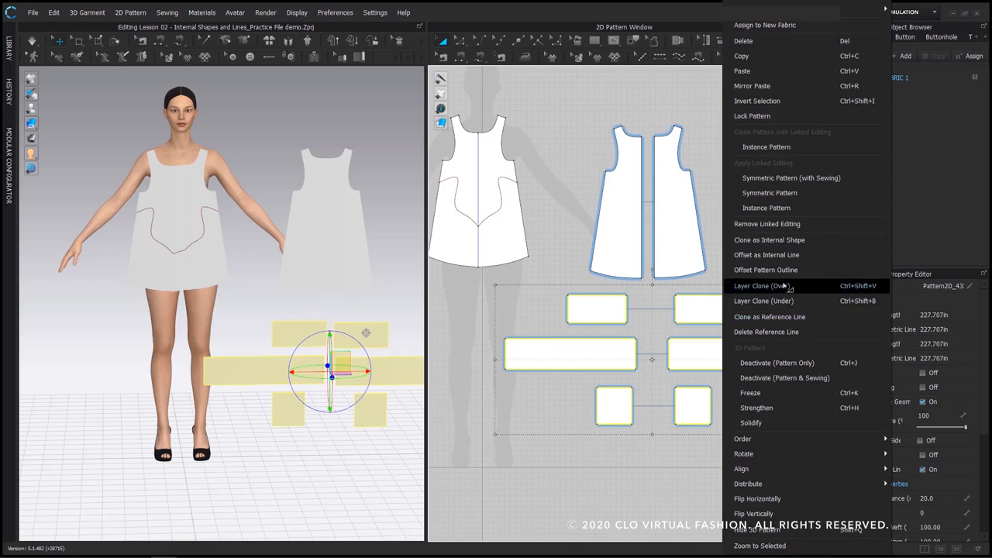
{"action": "left_click", "coordinate": [789, 225]}
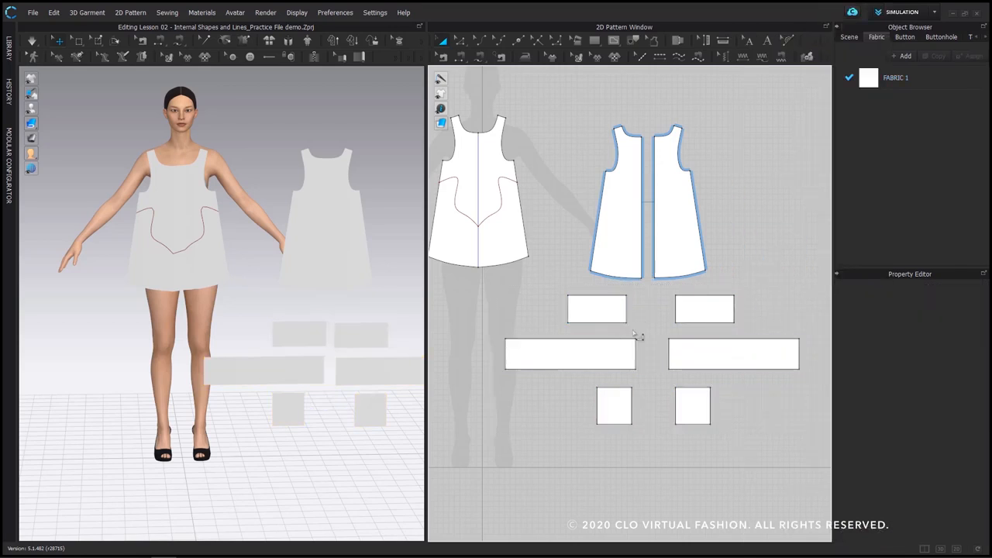